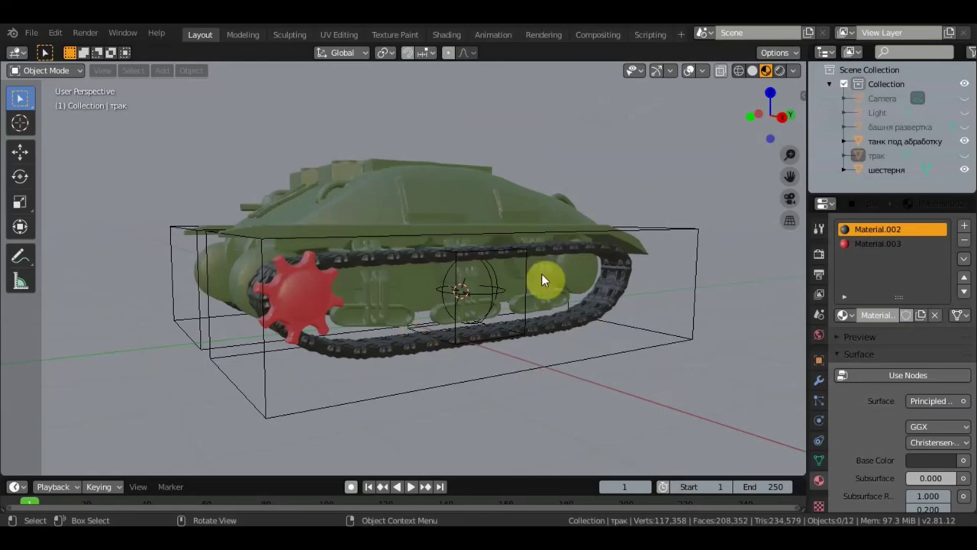
Orbit to a low side view of the tank and select the red gear шестерня
middle_click_drag(341, 294, 314, 296)
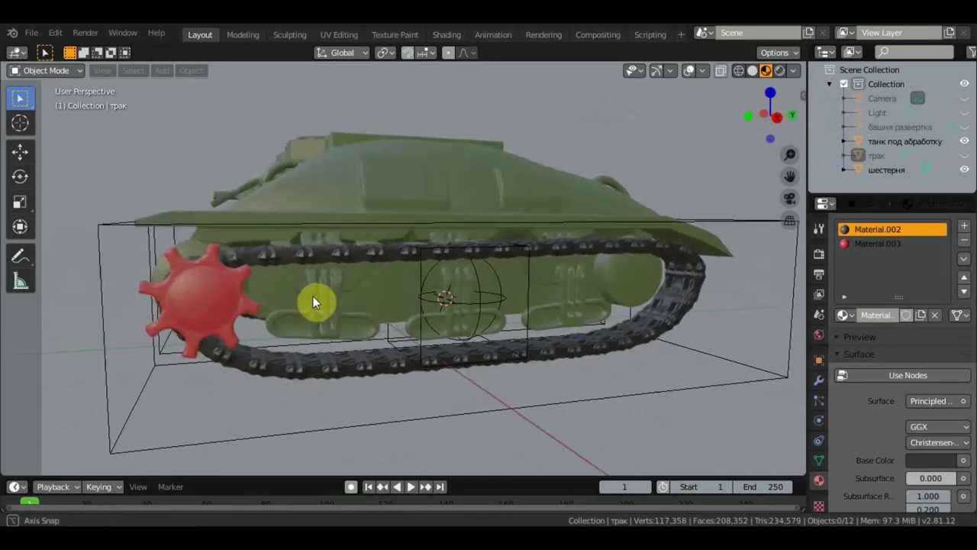
left_click(217, 300)
scroll(207, 302, "down", 2)
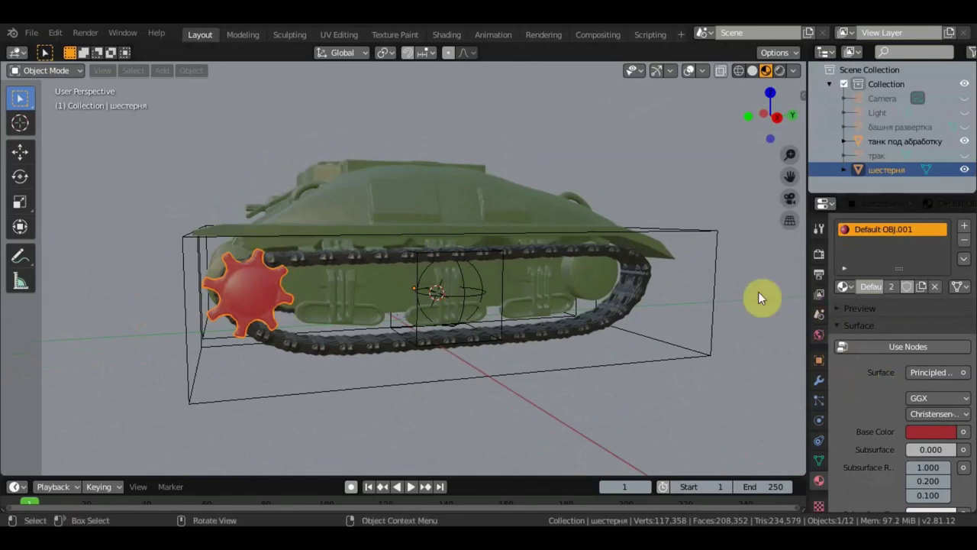
Show the red gear's object transform properties and hide the viewport sidebar
key("n")
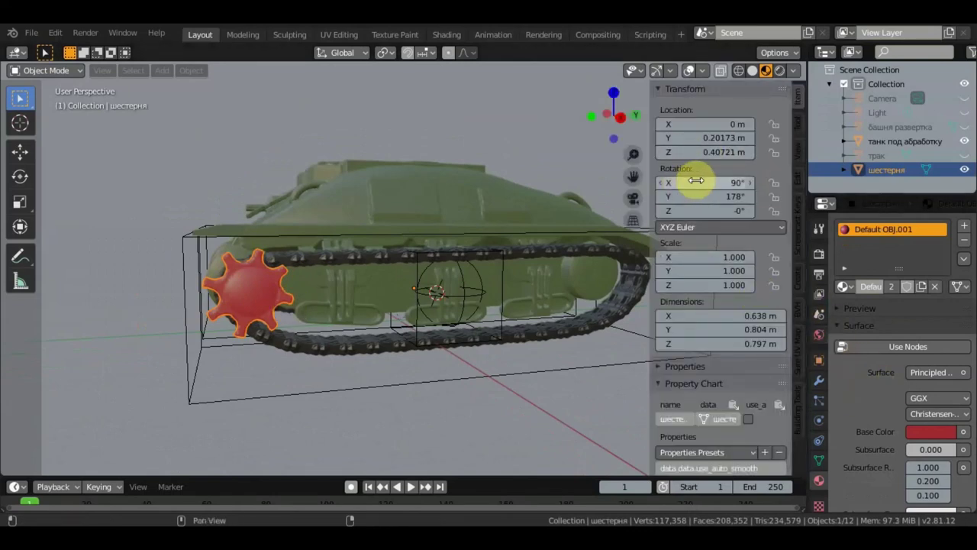
left_click(820, 360)
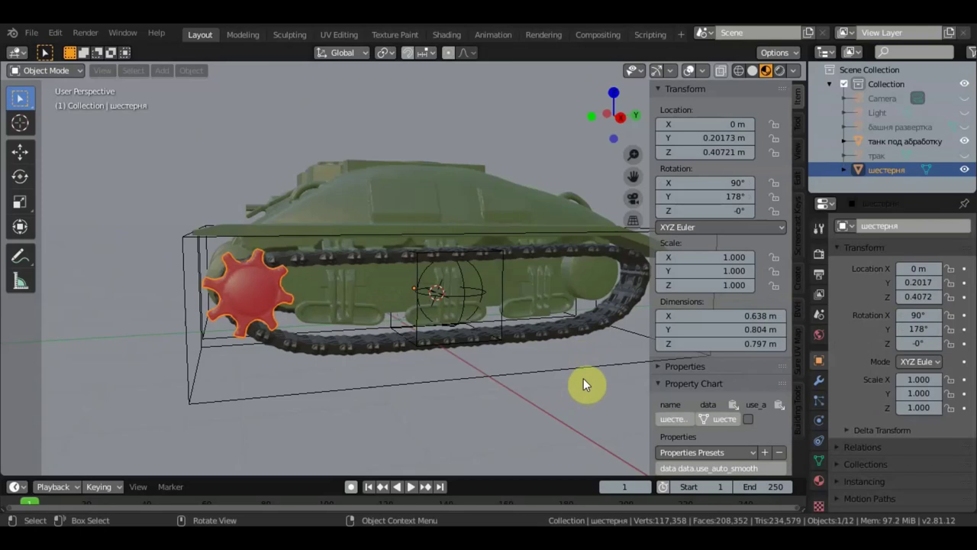
key("n")
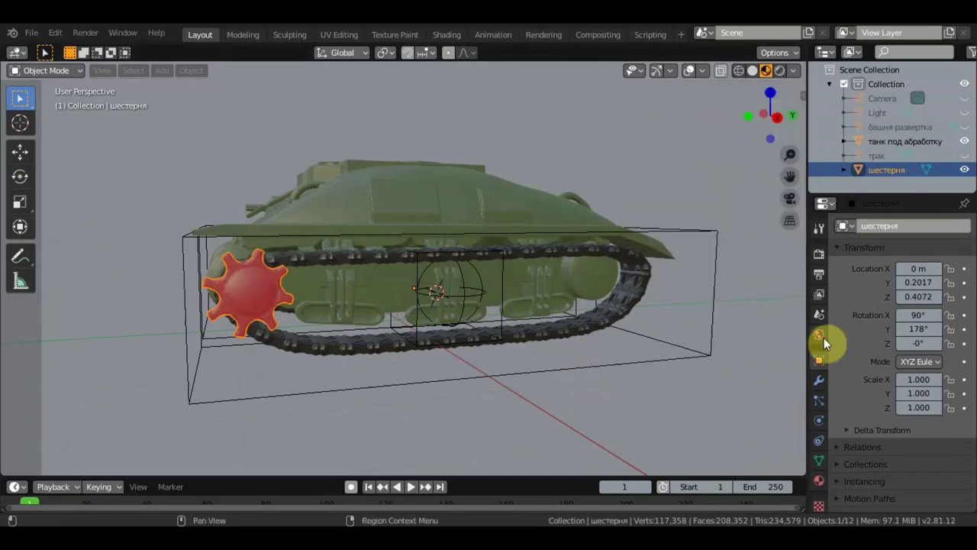
middle_click_drag(499, 328, 563, 321)
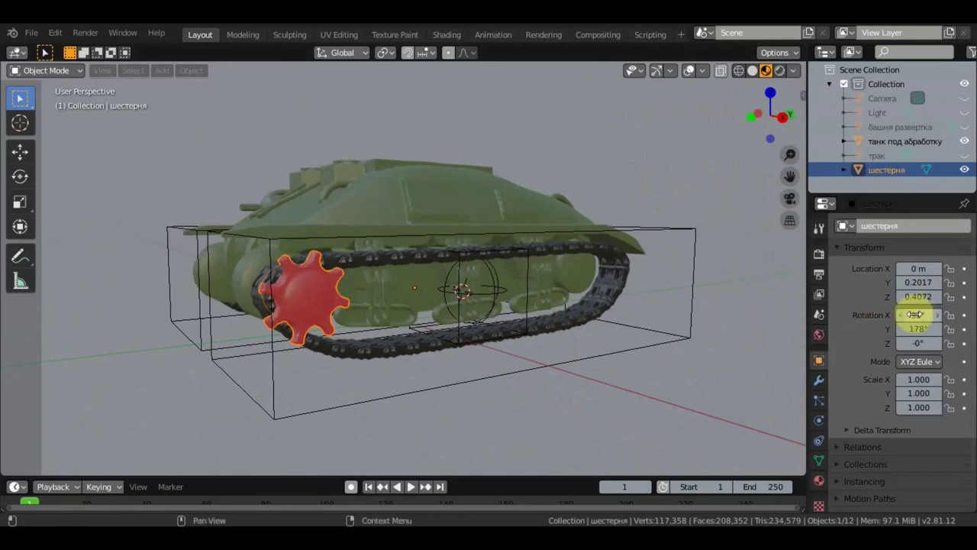
Test-rotate the gear on Y and X, then revert it to X 90° and Y 178°
mouse_move(917, 328)
left_mouse_down()
mouse_move(928, 329)
mouse_move(922, 315)
left_mouse_up()
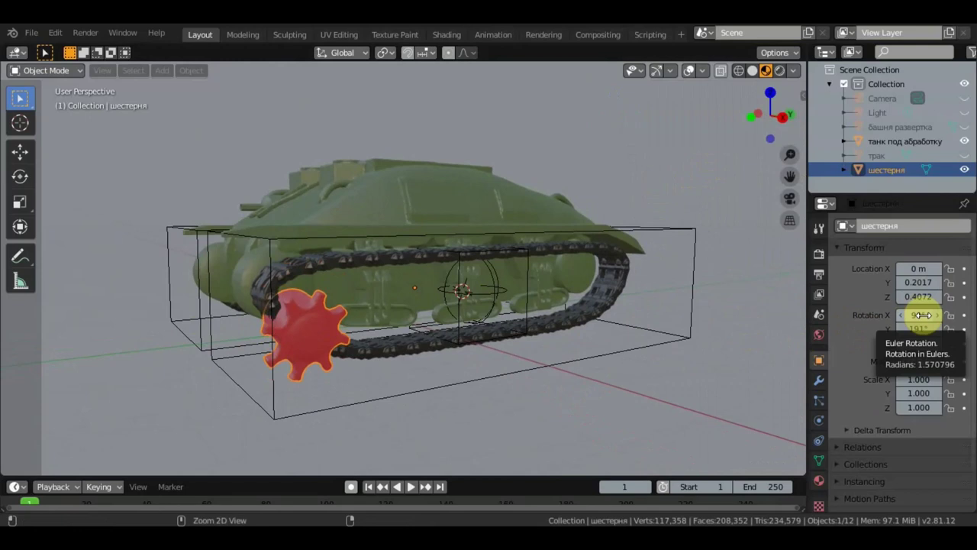
key("ctrl+z")
mouse_move(920, 315)
left_mouse_down()
mouse_move(943, 314)
mouse_move(920, 315)
left_mouse_up()
middle_click_drag(544, 354, 496, 347)
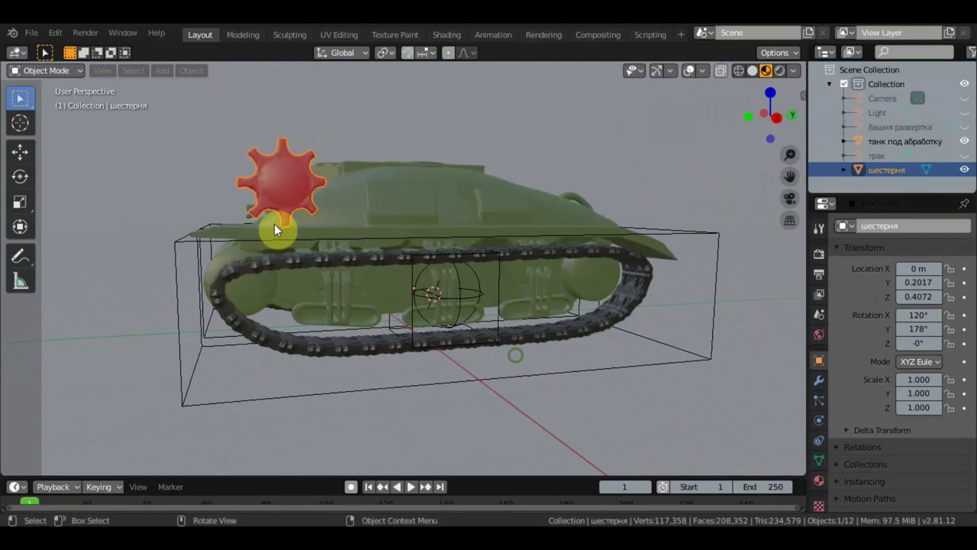
key("ctrl+z")
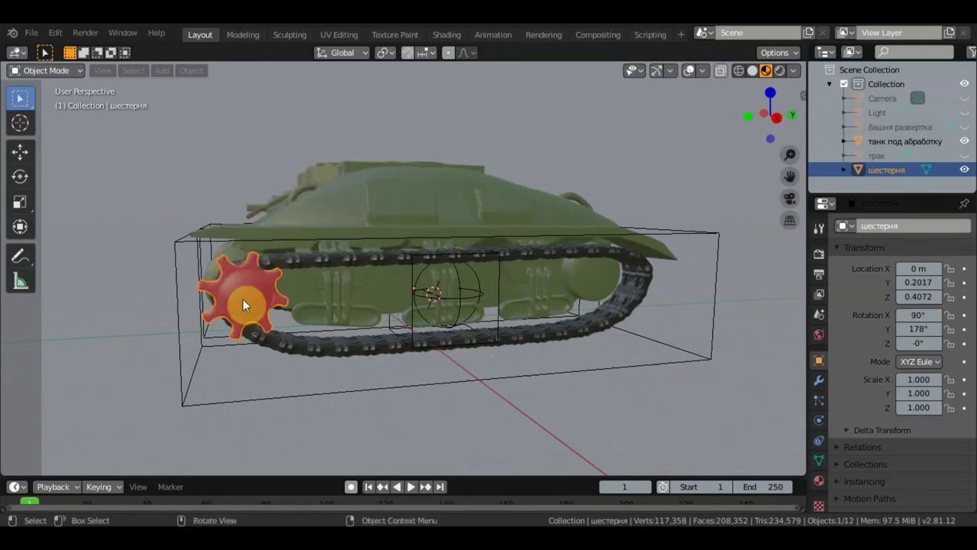
left_click(192, 70)
mouse_move(213, 101)
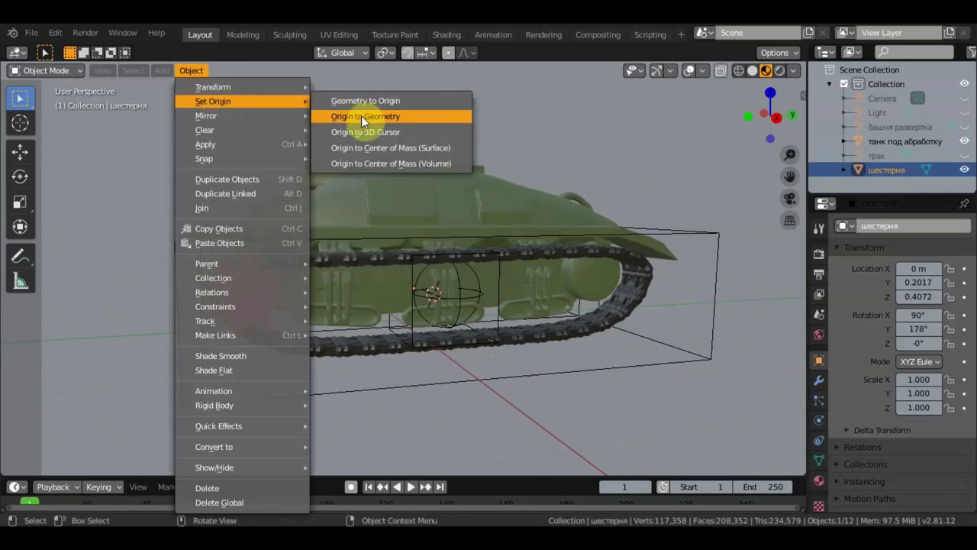
Set the gear's origin to its geometry and add a driver to its X rotation
left_click(364, 116)
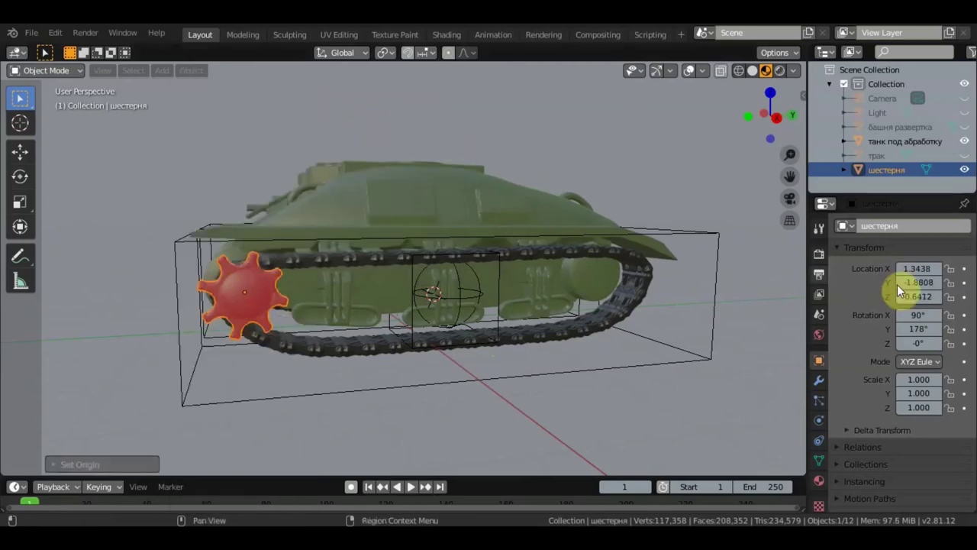
mouse_move(918, 316)
left_mouse_down()
mouse_move(939, 315)
mouse_move(878, 312)
left_mouse_up()
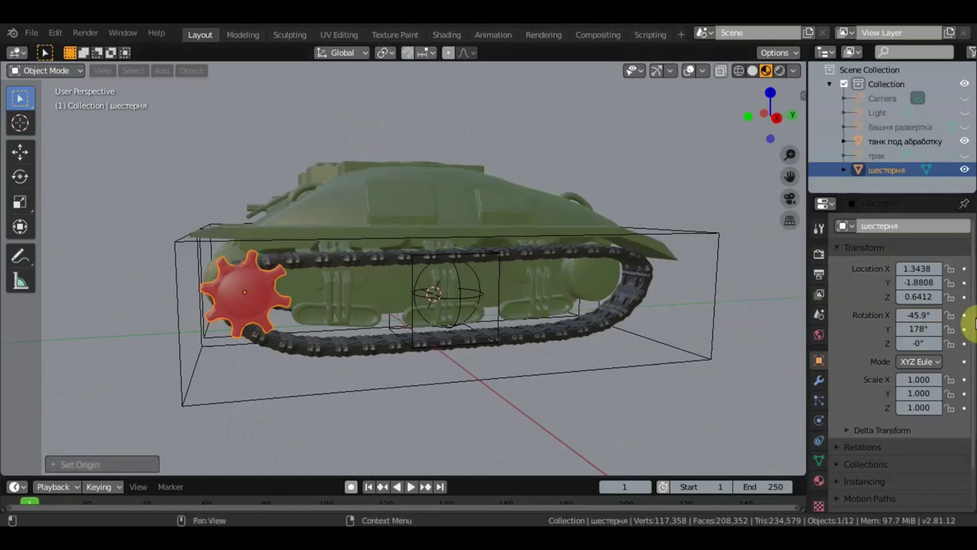
right_click(910, 314)
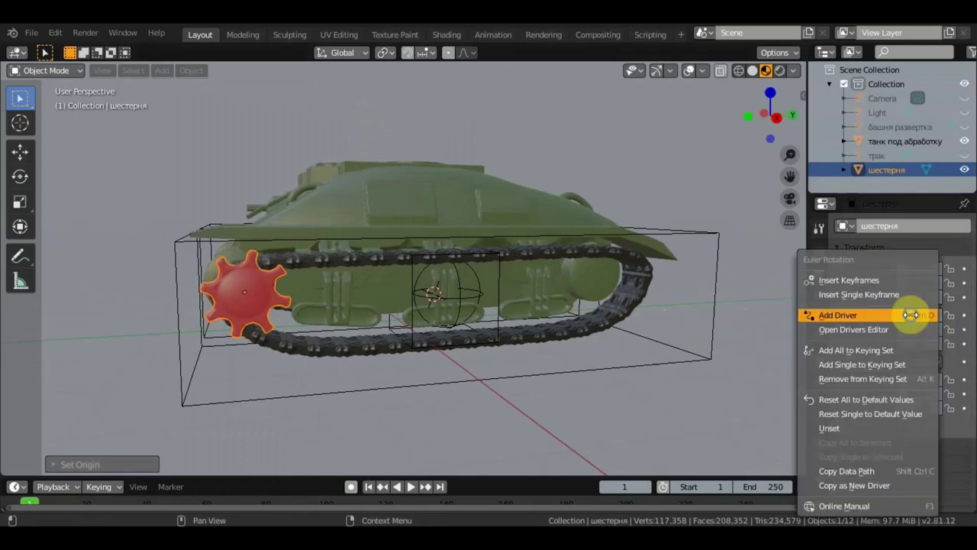
left_click(871, 314)
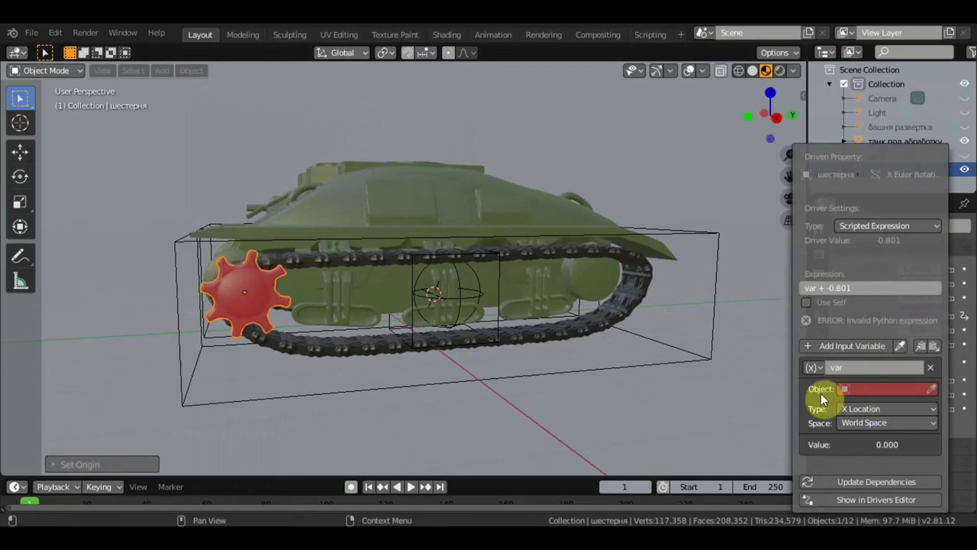
Make the driver variable read the object танк под абработку, then select the tank body
left_click(880, 388)
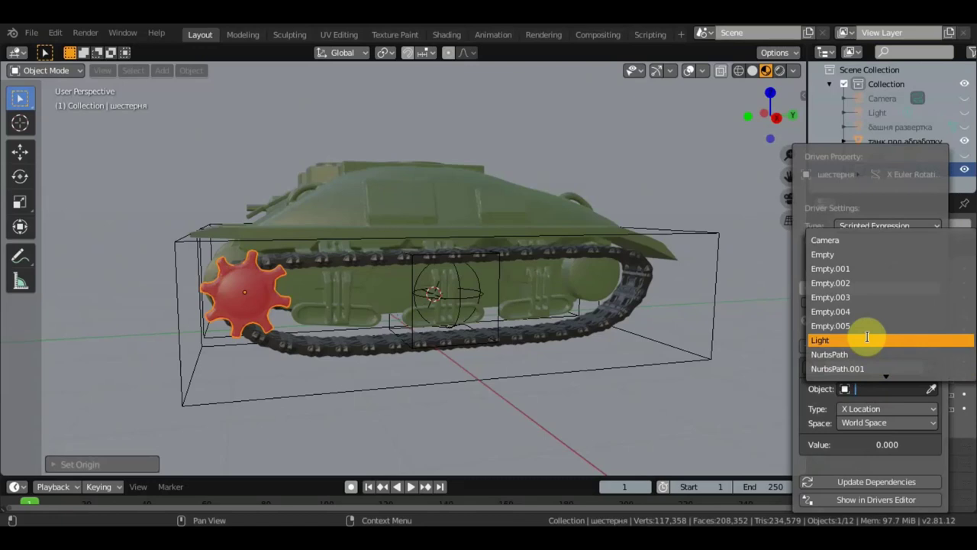
scroll(867, 336, "down", 2)
scroll(868, 336, "down", 2)
scroll(869, 334, "up", 1)
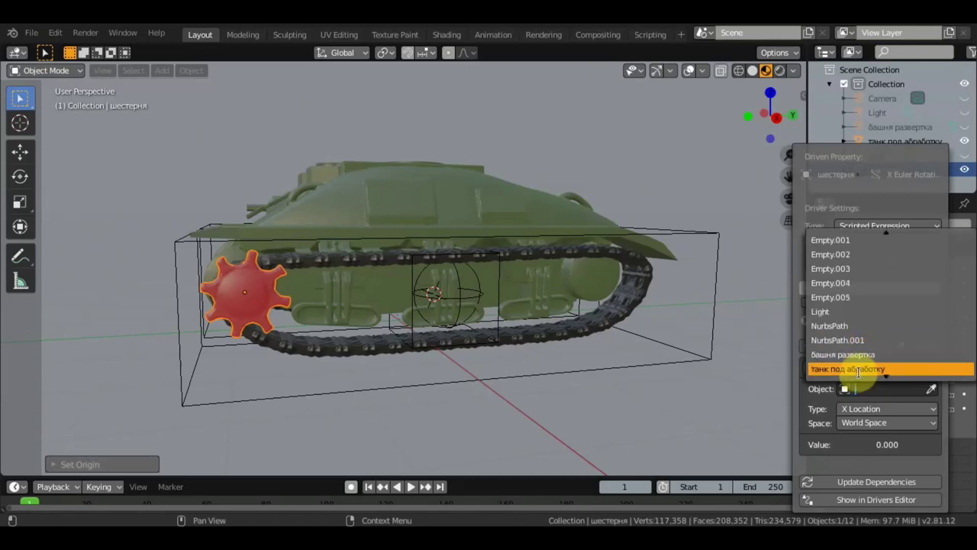
left_click(859, 369)
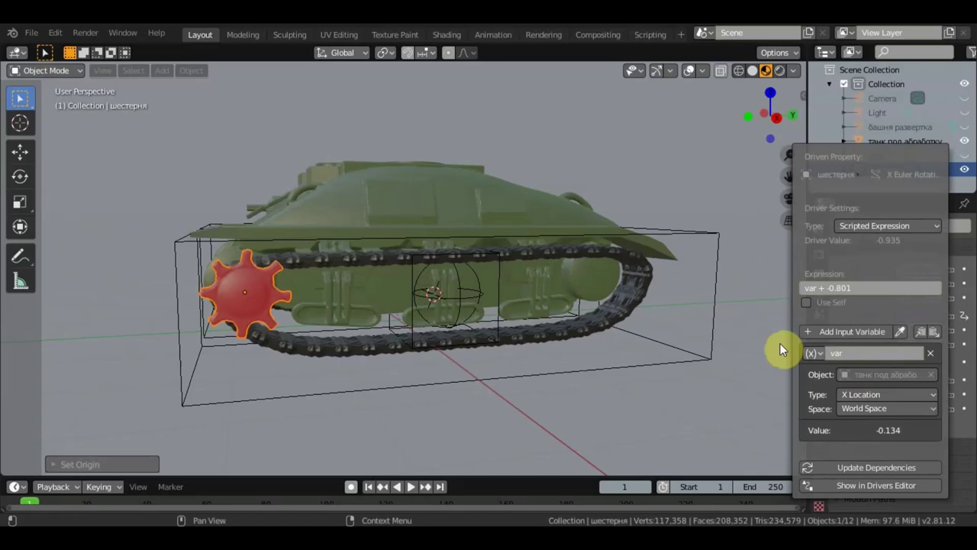
left_click(427, 202)
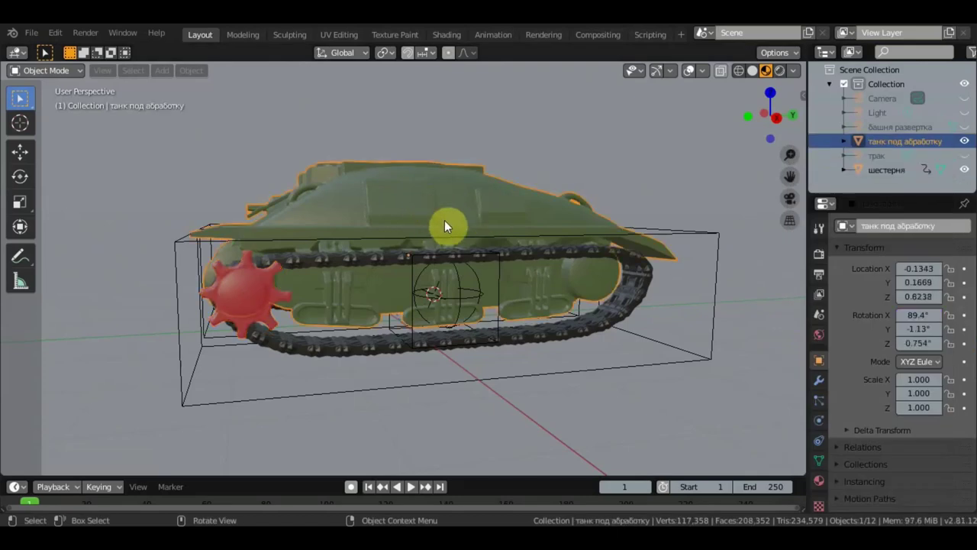
Test the driver by moving the tank body along Y, then reselect the gear
left_click(243, 307)
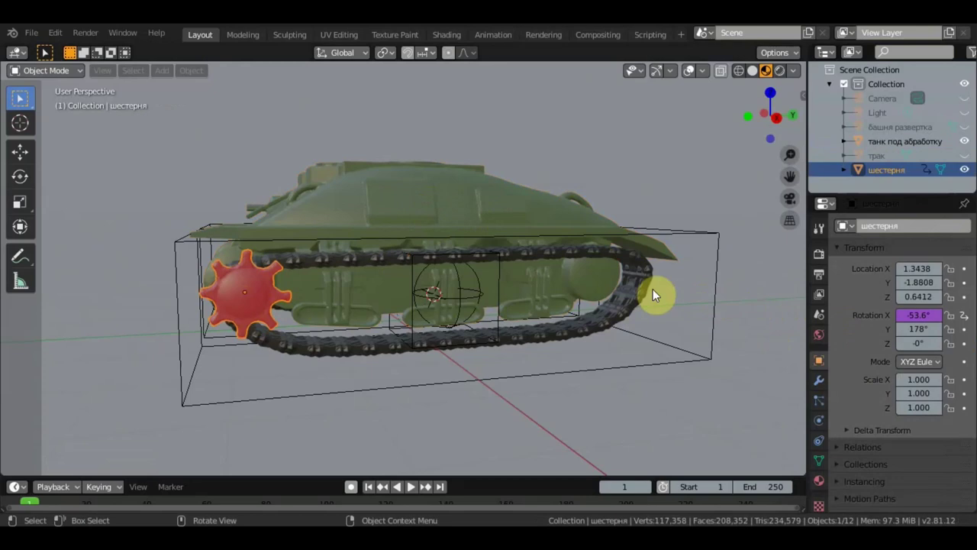
middle_click_drag(444, 216, 297, 206)
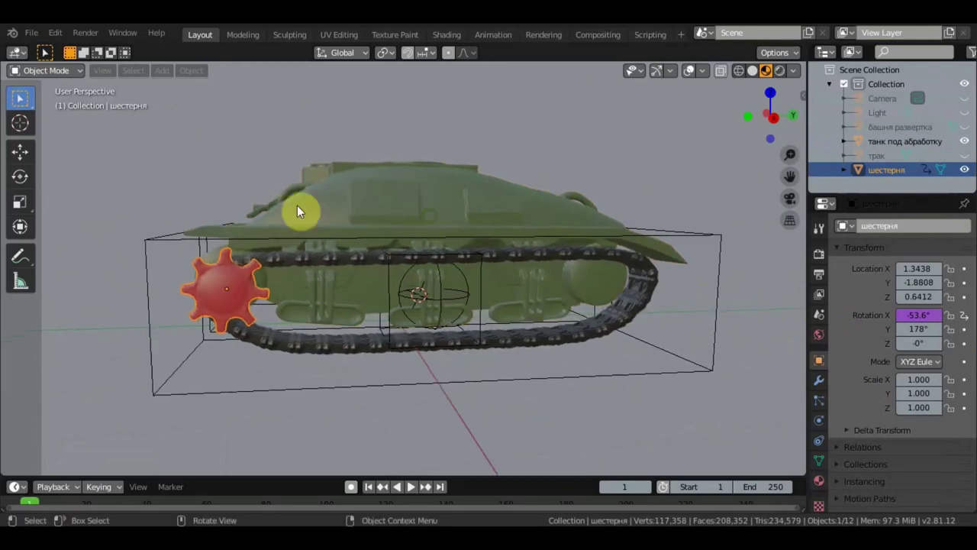
left_click(27, 157)
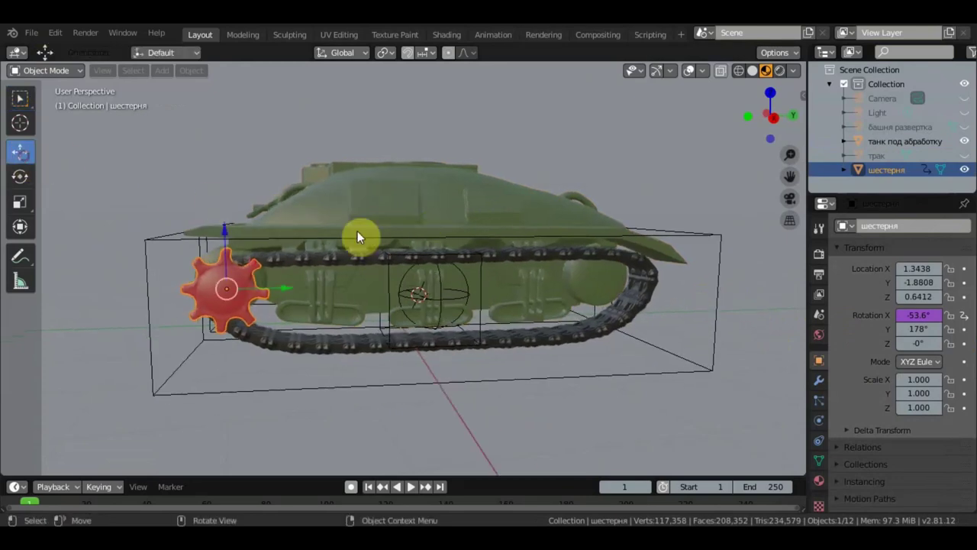
left_click(403, 198)
mouse_move(462, 257)
left_mouse_down()
mouse_move(434, 257)
mouse_move(482, 264)
mouse_move(449, 279)
left_mouse_up()
left_click(227, 292)
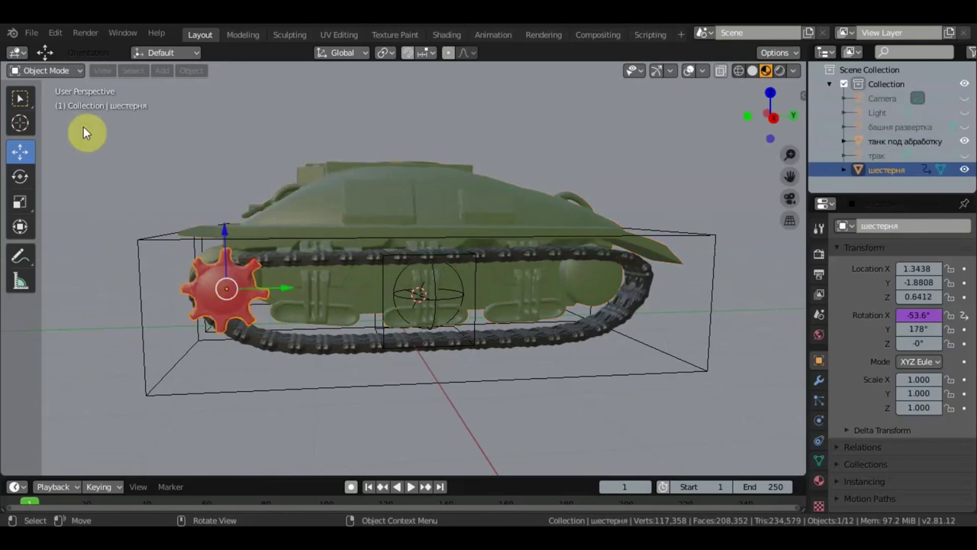
Change the gear driver's variable from X Location to Y Location
right_click(920, 314)
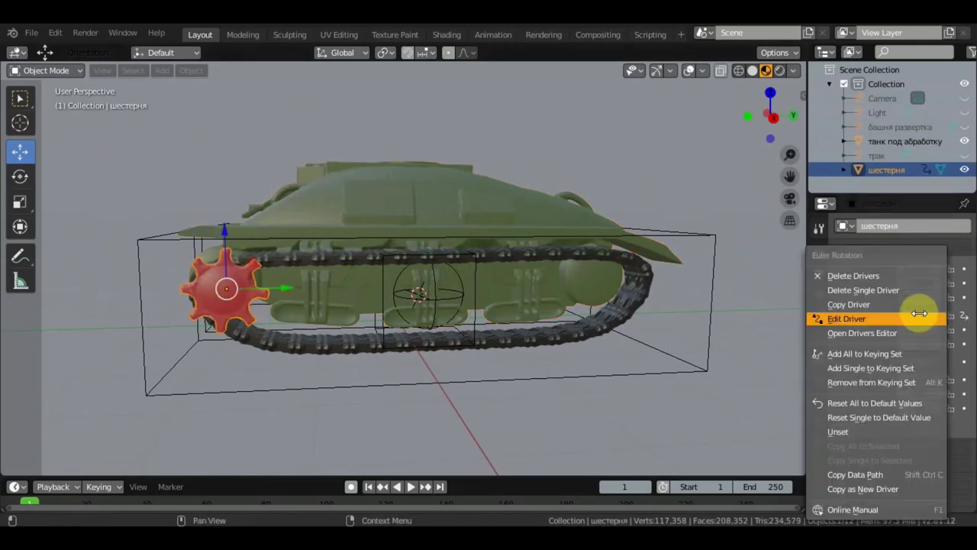
left_click(879, 319)
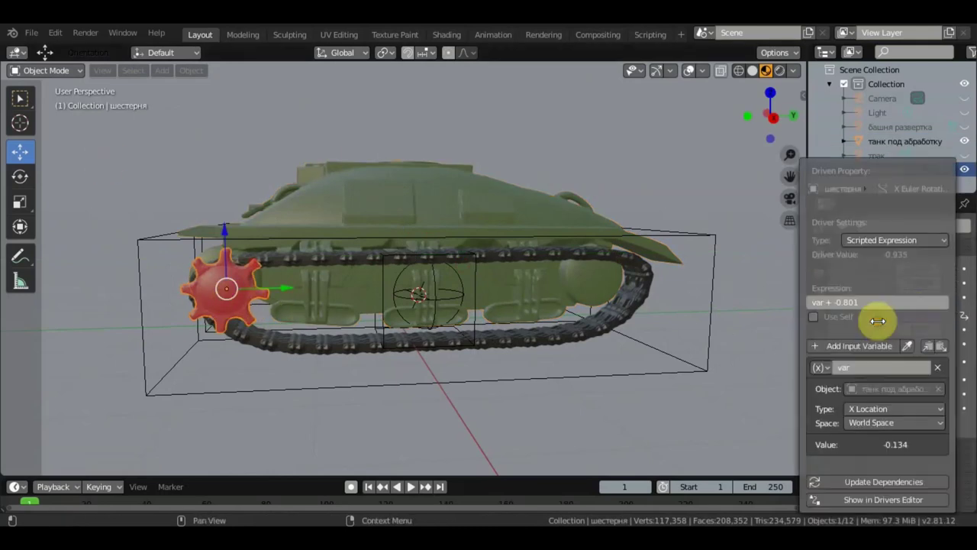
left_click(882, 408)
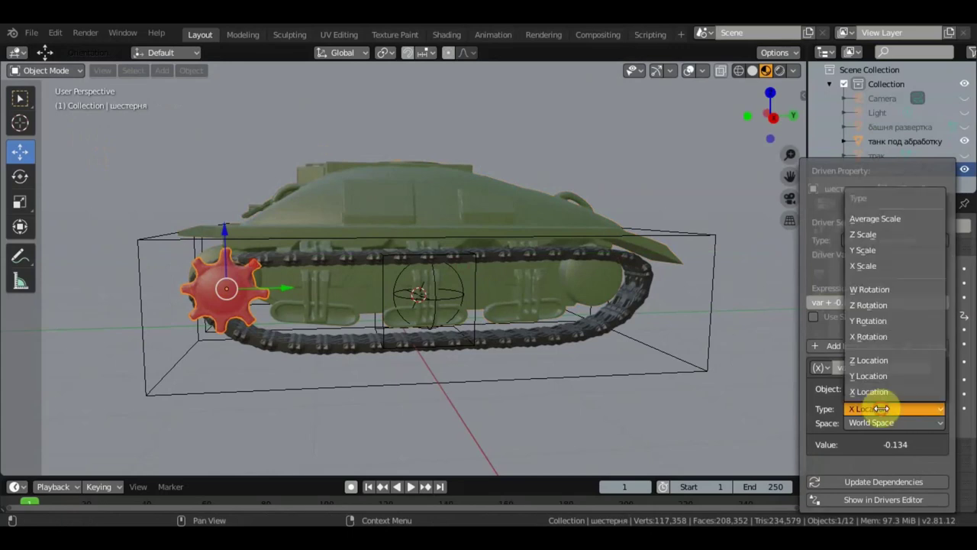
left_click(882, 376)
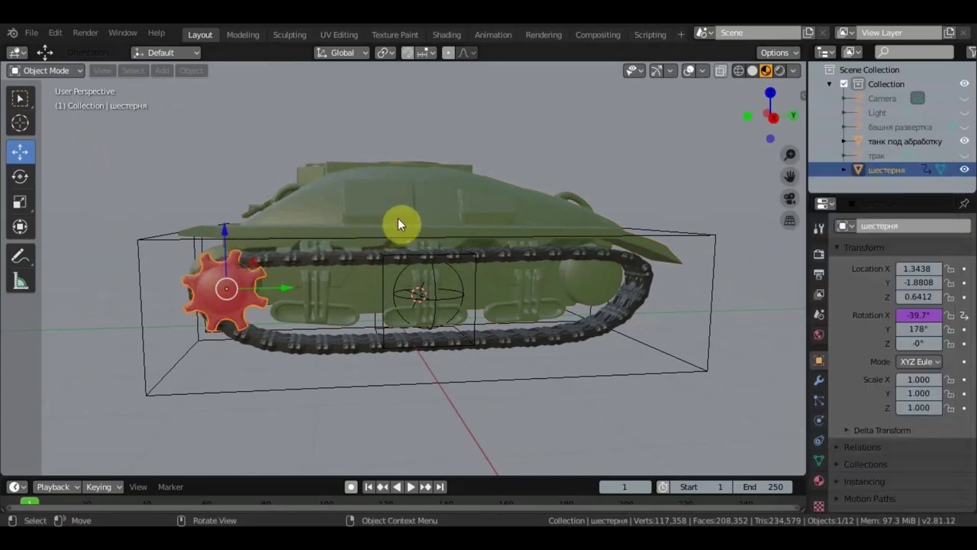
Grab the tank body to a new spot, confirming the gear turns to -41.9° X
left_click(398, 217)
key("g")
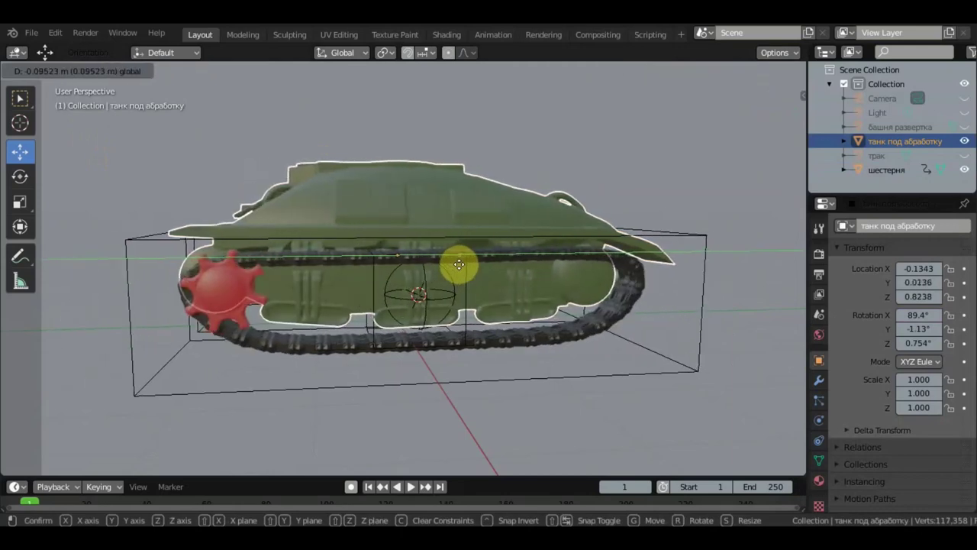
left_click(460, 265)
mouse_move(262, 297)
middle_mouse_down()
mouse_move(316, 288)
mouse_move(336, 308)
middle_mouse_up()
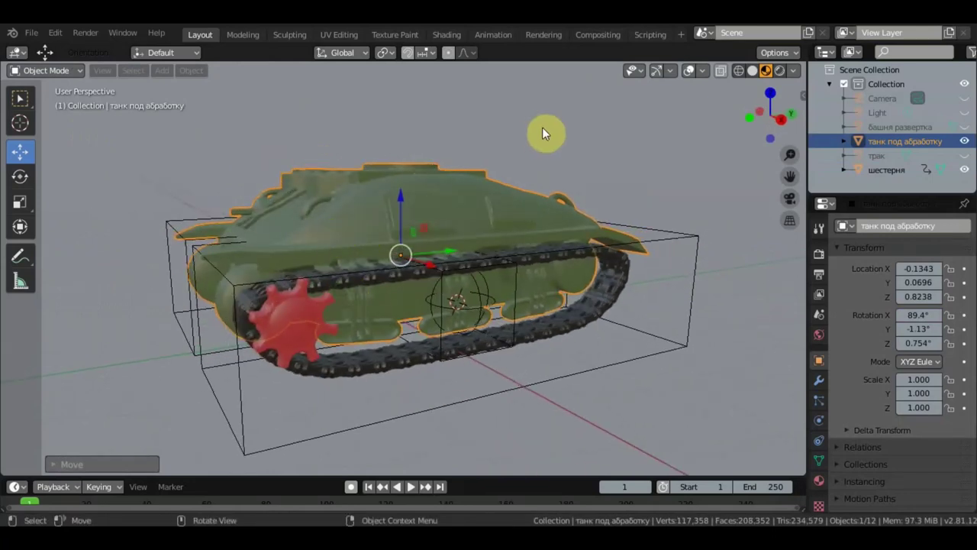
Select the red gear, then add the tank body as the active object
left_click(566, 154)
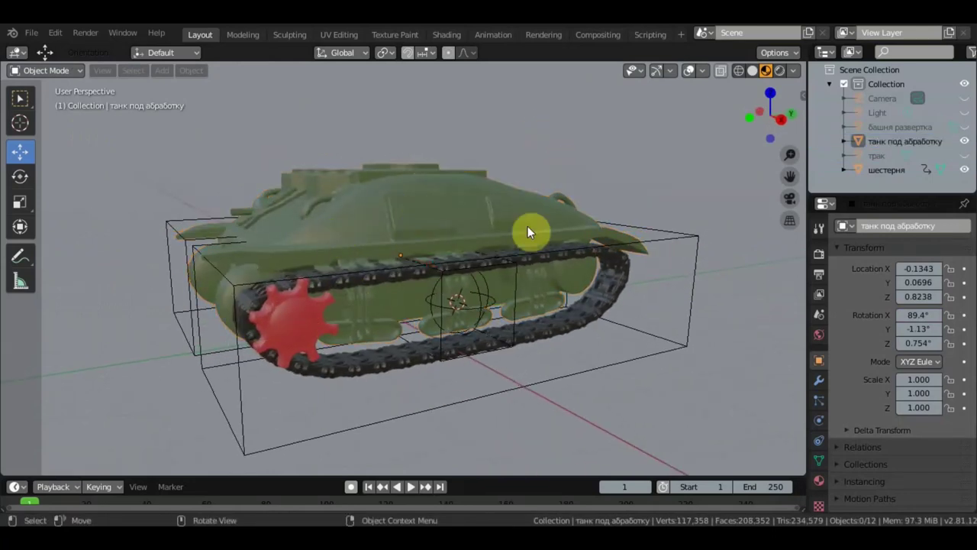
left_click(303, 335)
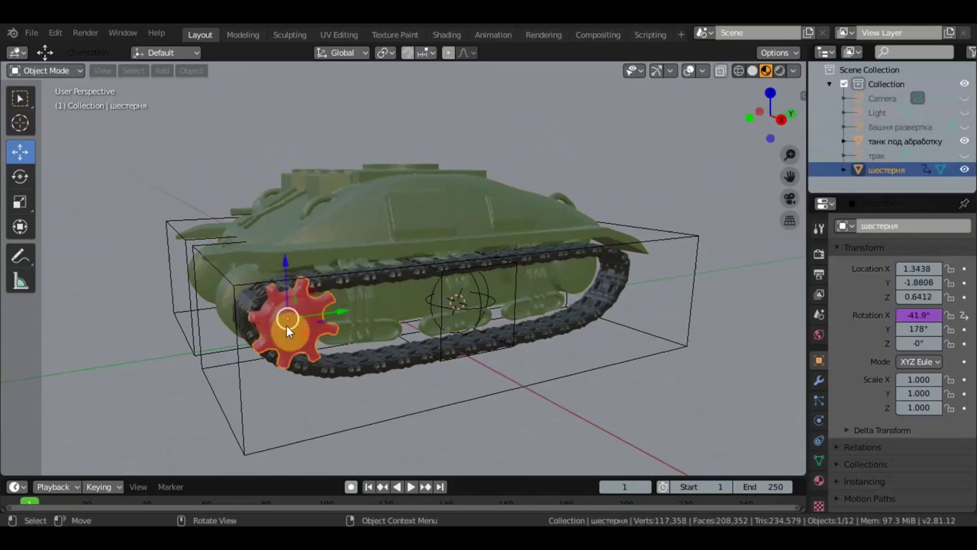
left_click(381, 211, "shift")
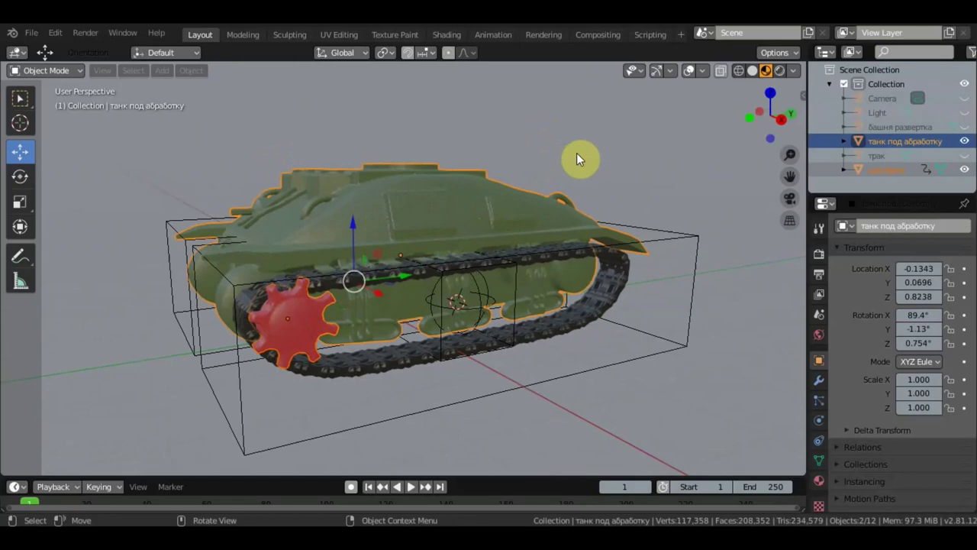
Parent the gear to the tank hull (Object), then shift the tank along Y
key("ctrl+p")
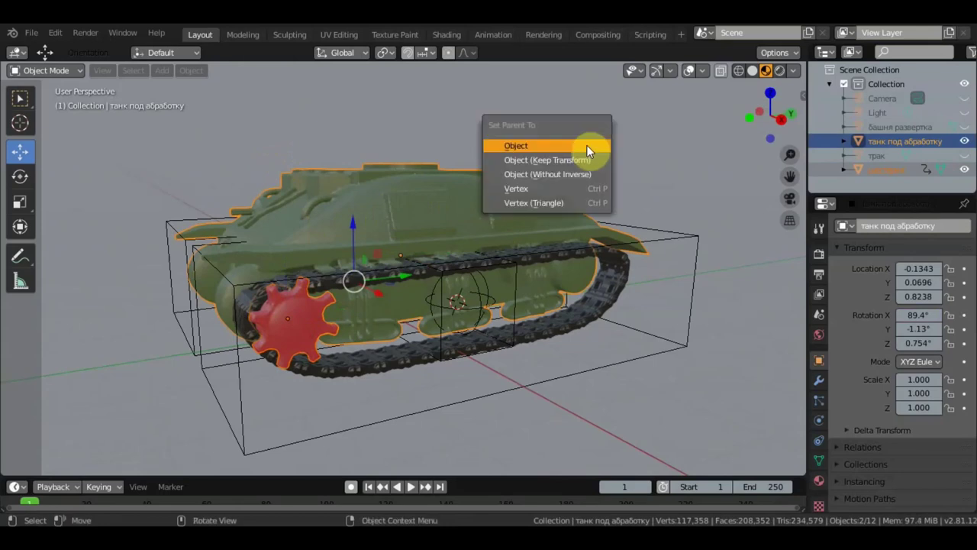
left_click(563, 150)
middle_click_drag(514, 215, 477, 205)
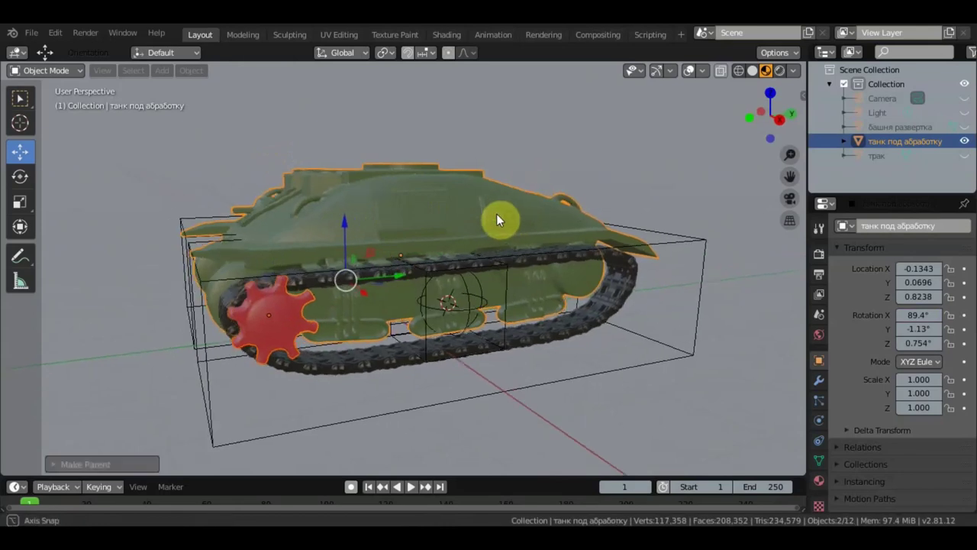
mouse_move(384, 273)
left_mouse_down()
mouse_move(313, 269)
mouse_move(380, 281)
left_mouse_up()
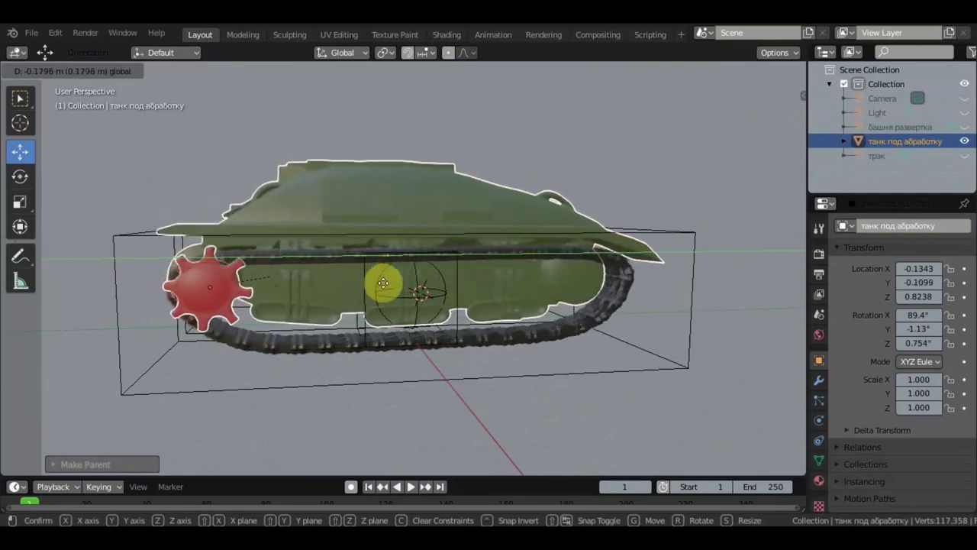
left_click_drag(381, 282, 378, 288)
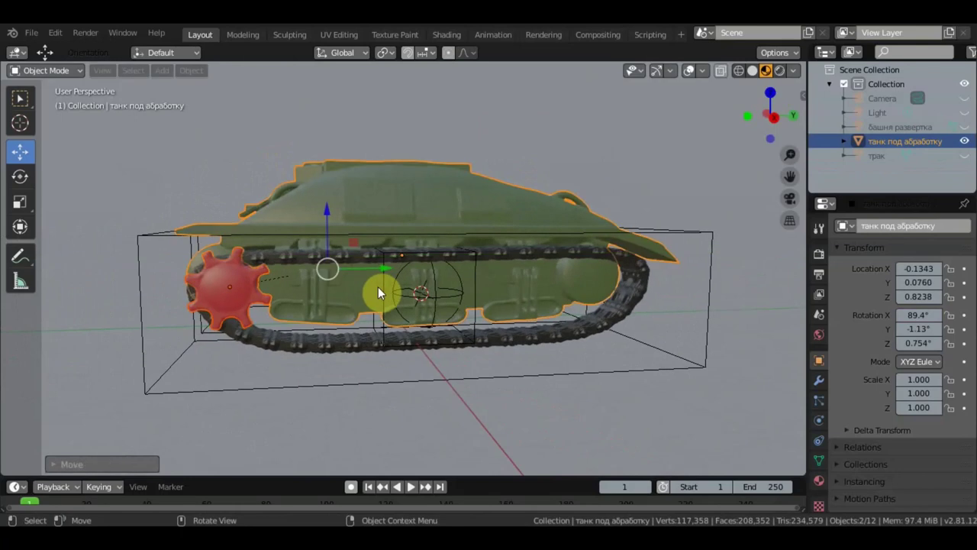
In right side view, make an in-place duplicate of the gear, шестерня.001
left_click(240, 305)
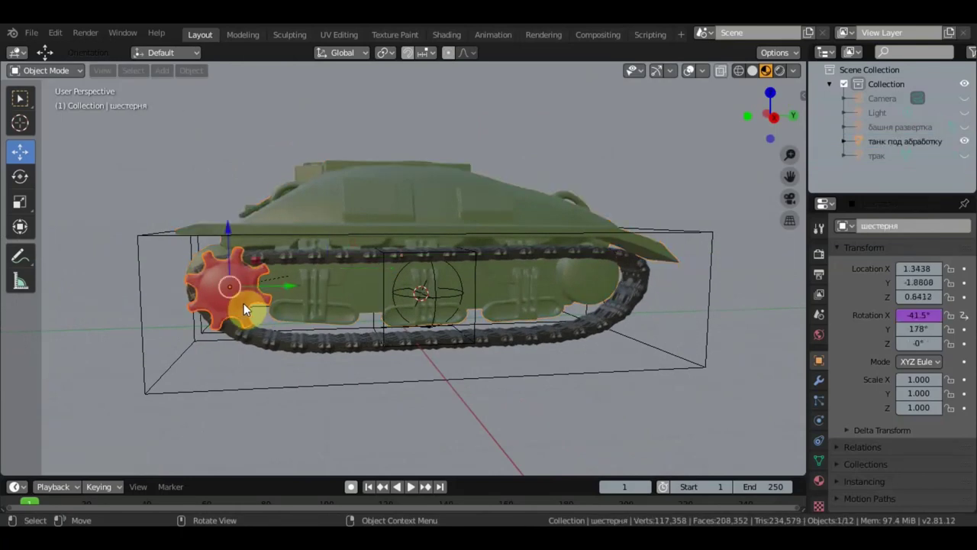
key("KP_3")
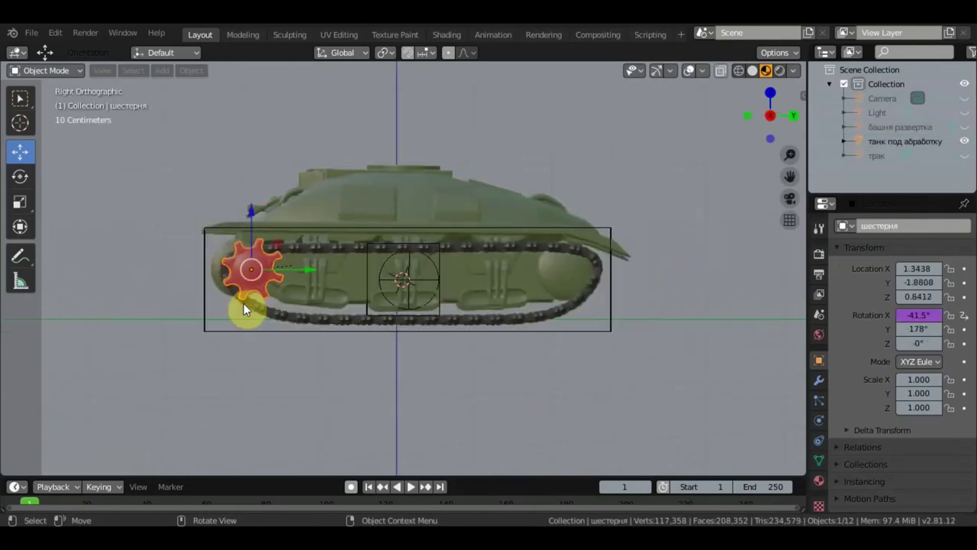
key("shift+d")
right_click(244, 303)
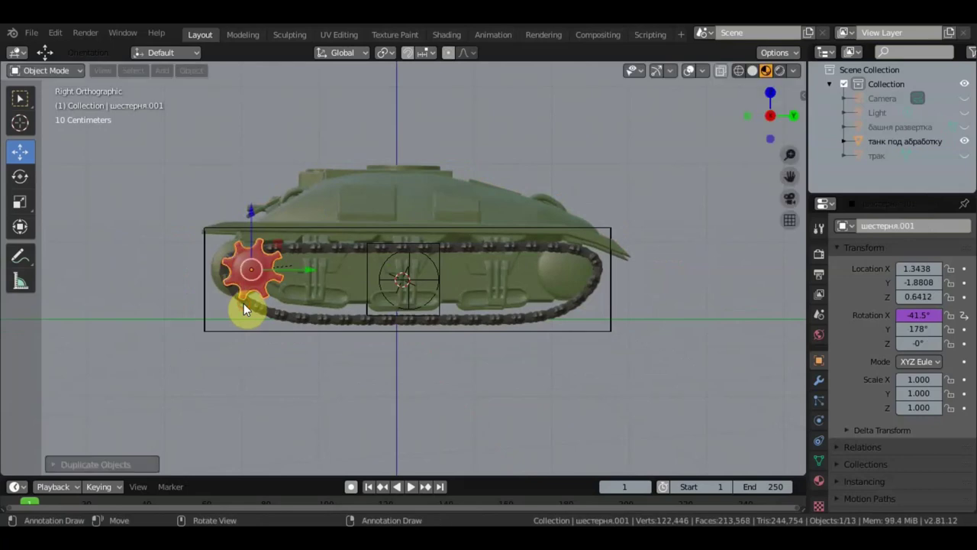
Move the gear copy along Y to the far end of the track
key("g")
key("y")
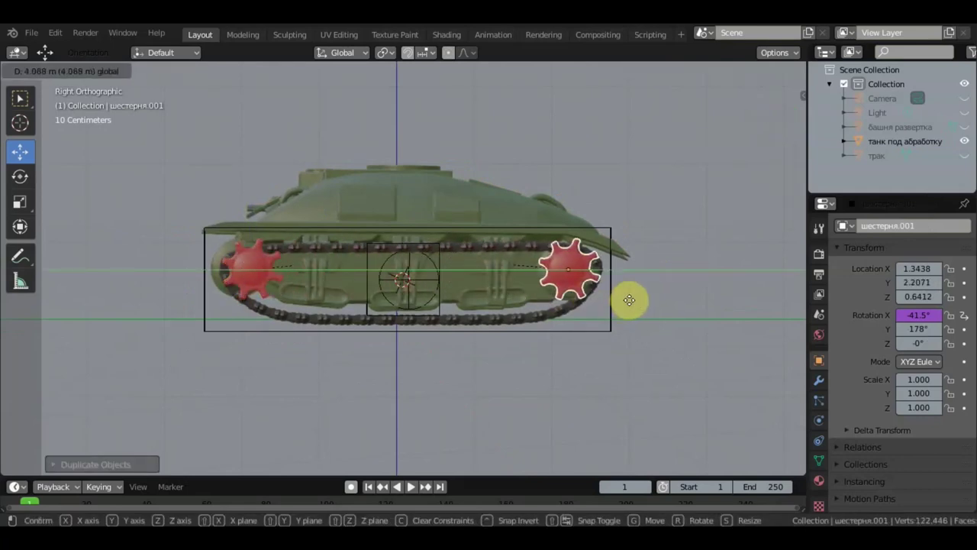
left_click(634, 301)
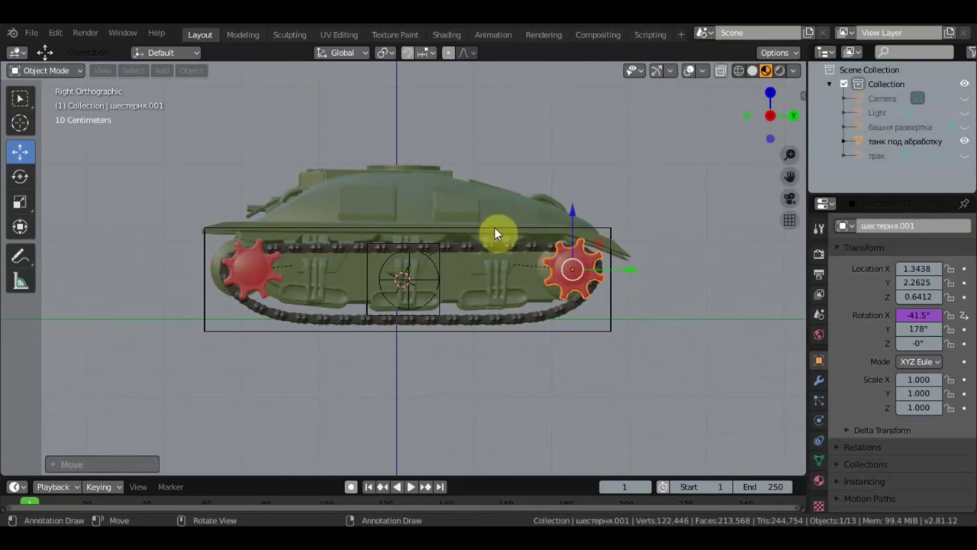
scroll(294, 256, "up", 1)
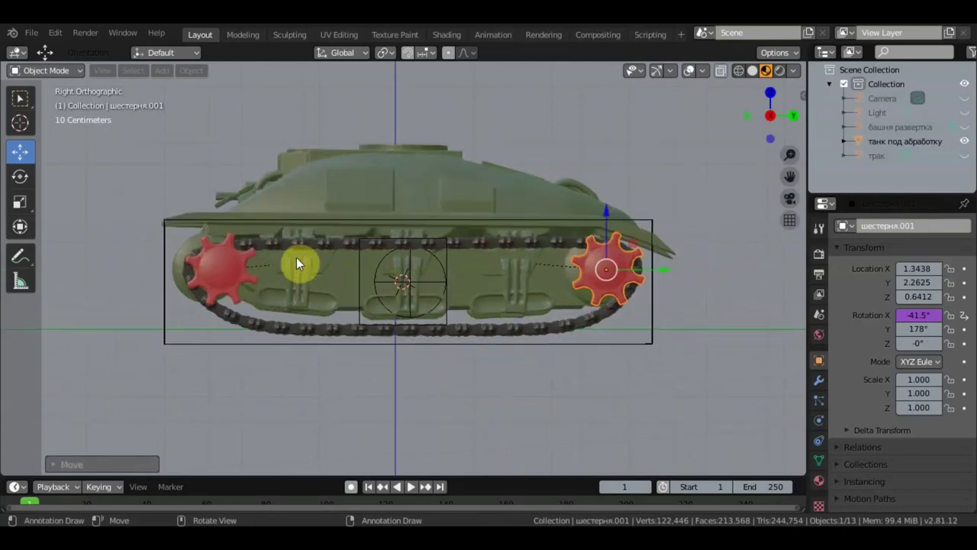
Select the tank body and nudge it slightly along Y
left_click(460, 192)
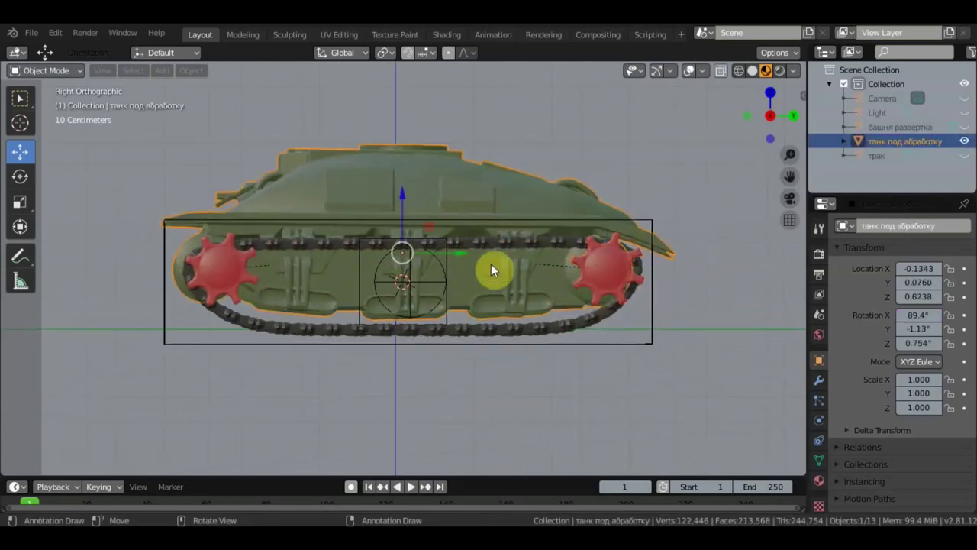
scroll(458, 252, "up", 1)
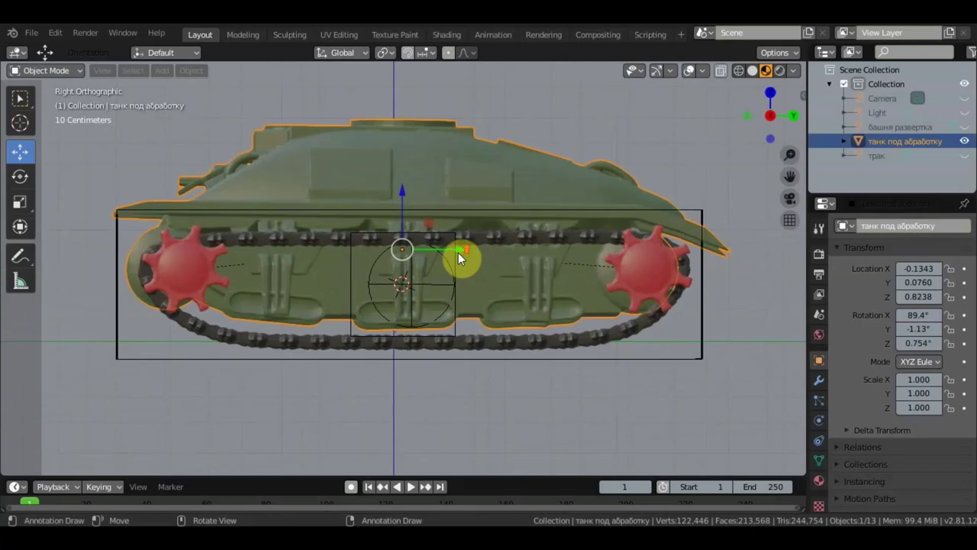
mouse_move(461, 249)
left_mouse_down()
mouse_move(312, 268)
mouse_move(449, 284)
left_mouse_up()
mouse_move(484, 275)
middle_mouse_down()
mouse_move(564, 285)
mouse_move(554, 296)
mouse_move(573, 294)
mouse_move(546, 291)
mouse_move(588, 302)
middle_mouse_up()
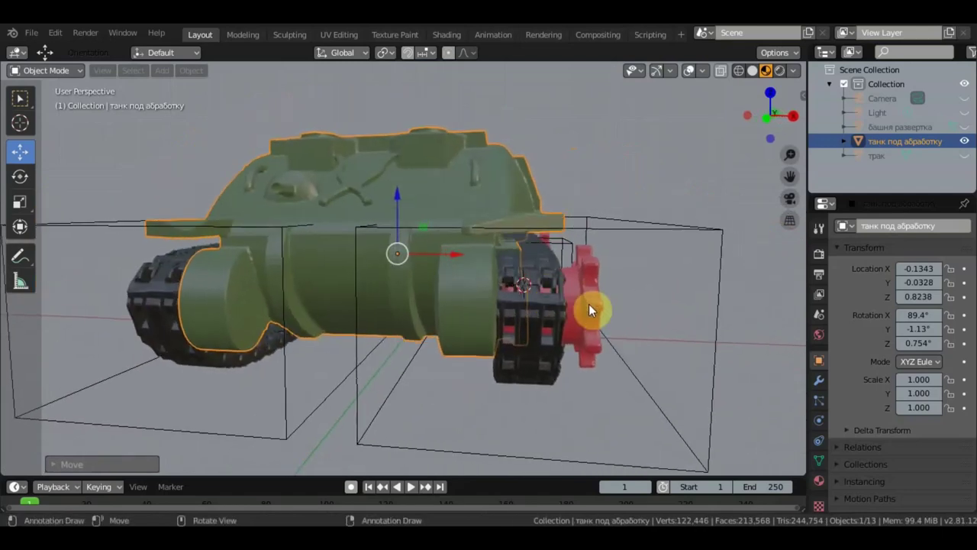
Try a Mirror modifier on both gears, then undo it
mouse_move(175, 295)
middle_mouse_down()
mouse_move(258, 294)
mouse_move(397, 324)
mouse_move(408, 306)
mouse_move(382, 281)
middle_mouse_up()
left_click(379, 291)
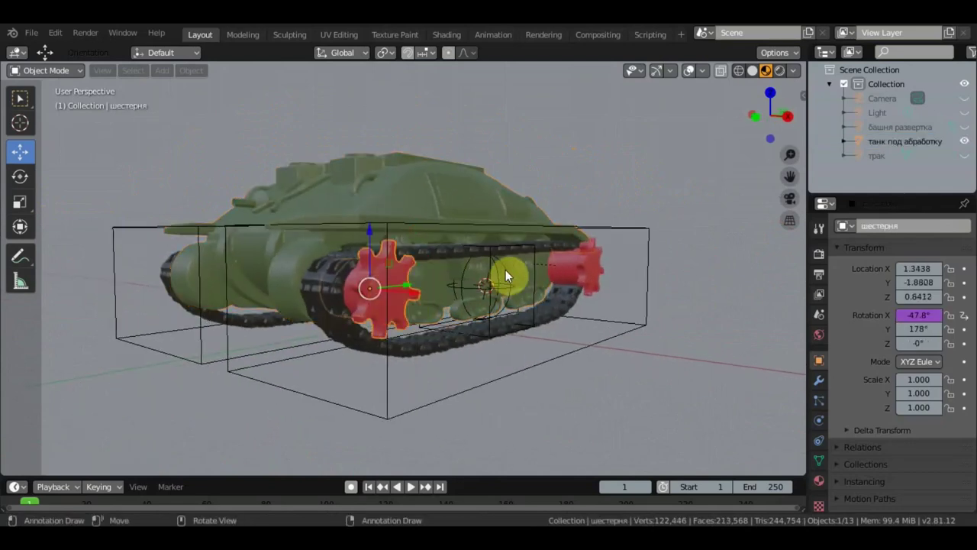
left_click(573, 271, "shift")
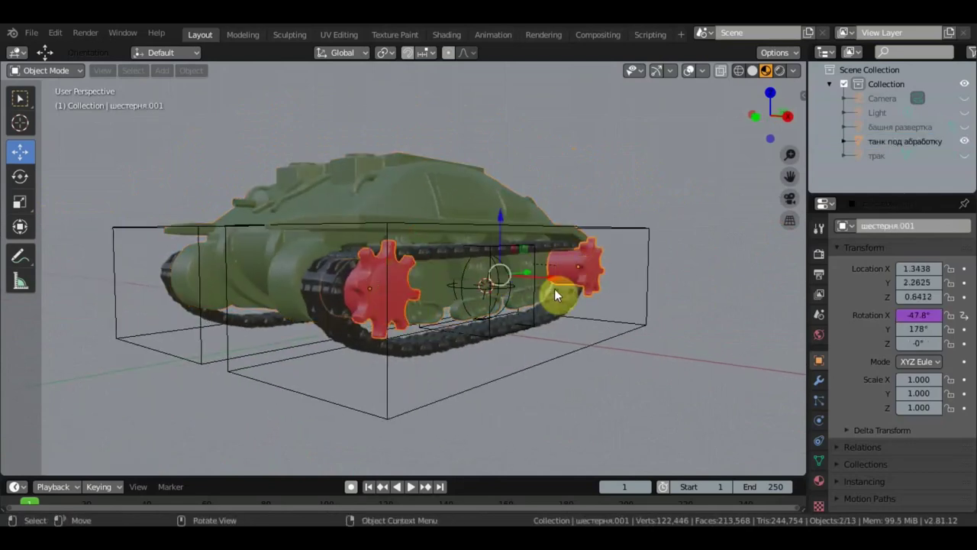
left_click(818, 380)
left_click(870, 225)
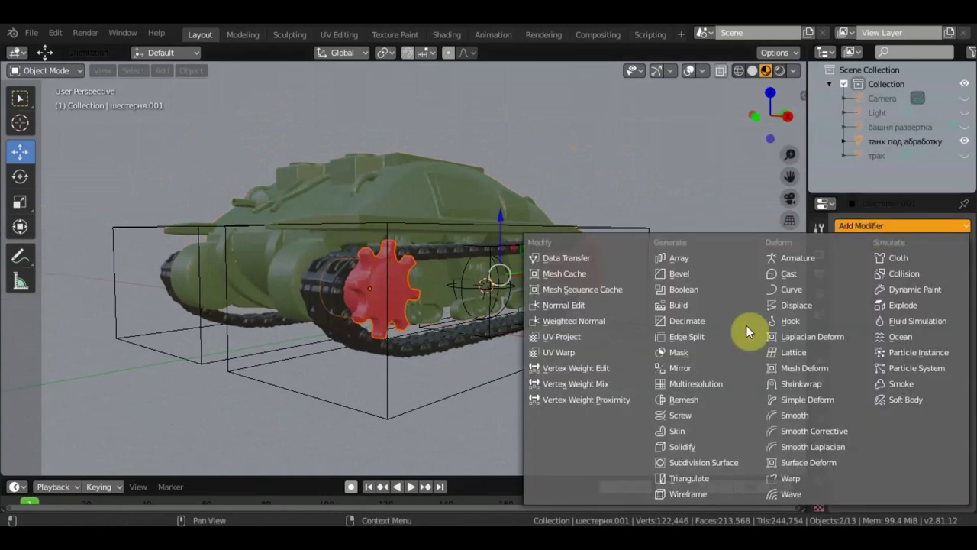
left_click(696, 368)
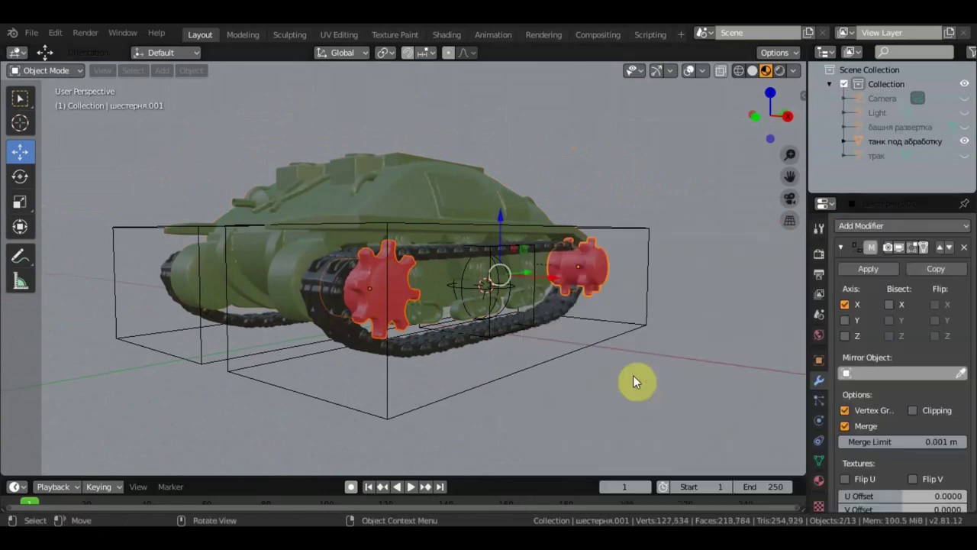
middle_click_drag(616, 376, 654, 384)
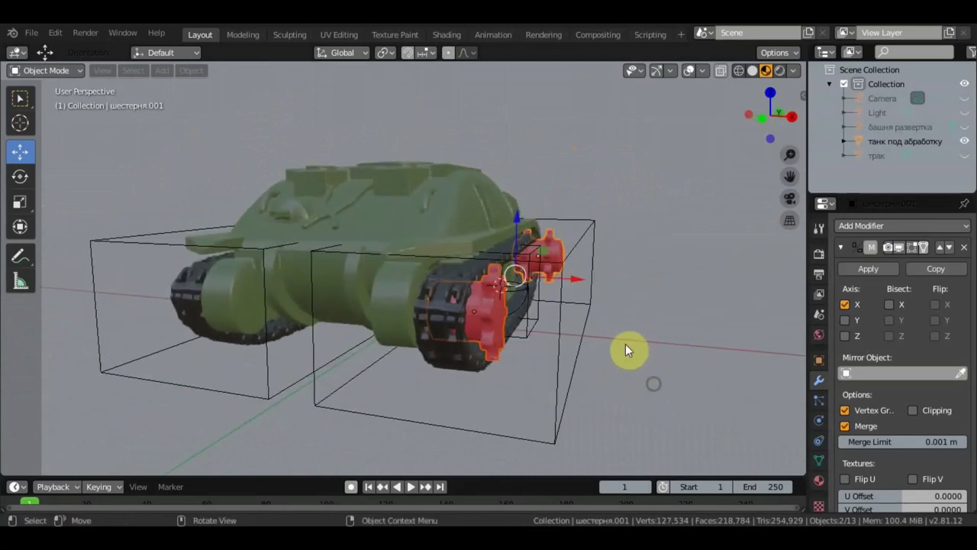
mouse_move(609, 333)
middle_mouse_down()
mouse_move(575, 364)
mouse_move(559, 329)
middle_mouse_up()
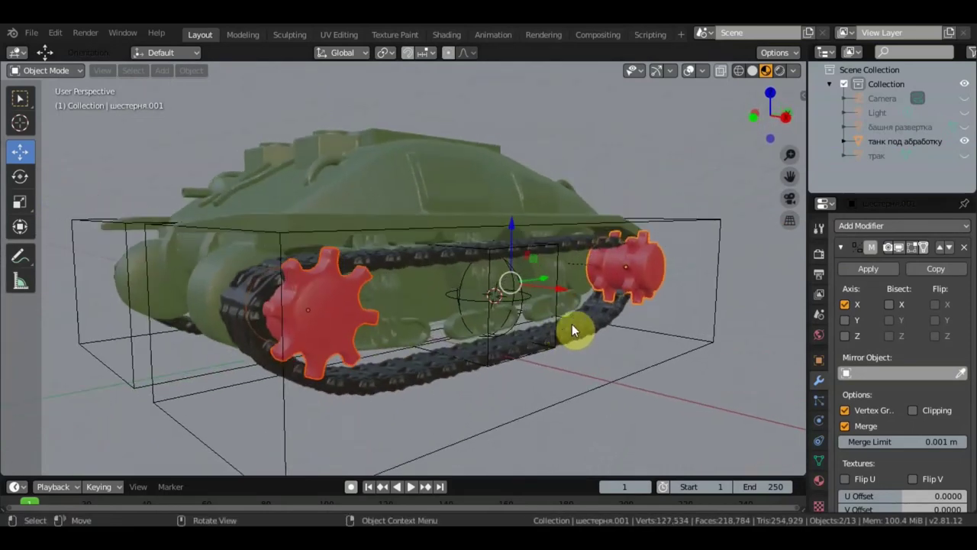
key("ctrl+z")
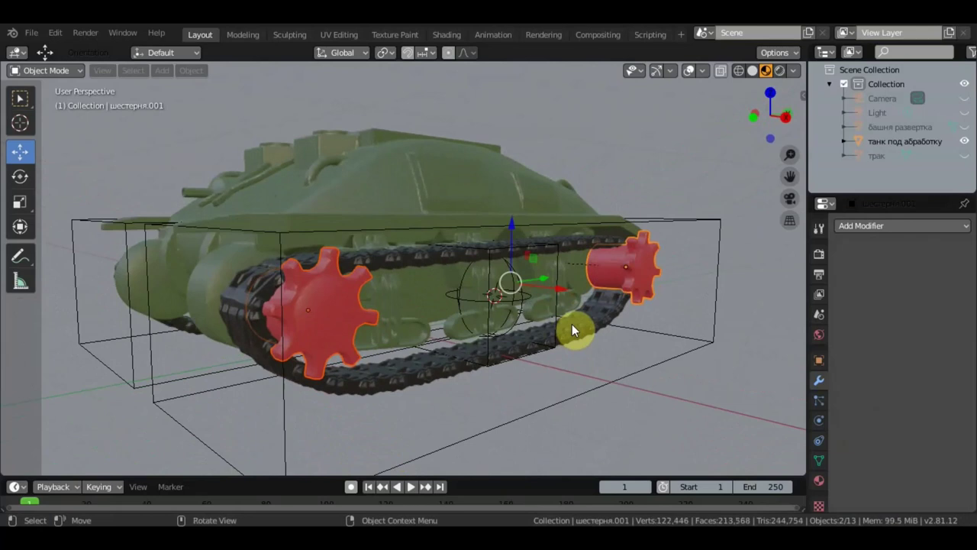
Delete the gear copy шестерня.001 and reselect the original gear
left_click(346, 298)
mouse_move(349, 301)
middle_mouse_down()
mouse_move(387, 289)
mouse_move(374, 288)
middle_mouse_up()
left_click(672, 288)
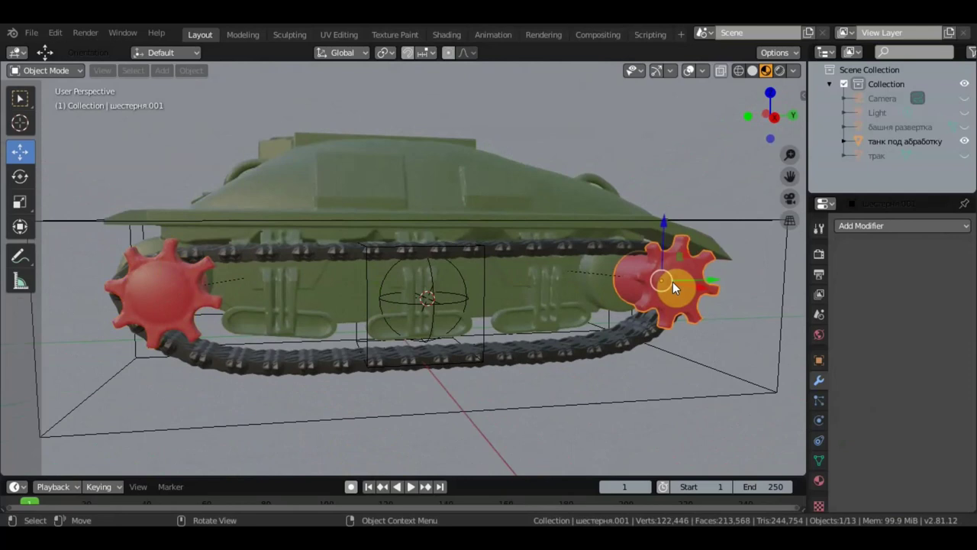
key("Delete")
mouse_move(294, 317)
middle_mouse_down()
mouse_move(349, 321)
mouse_move(298, 300)
middle_mouse_up()
left_click(298, 300)
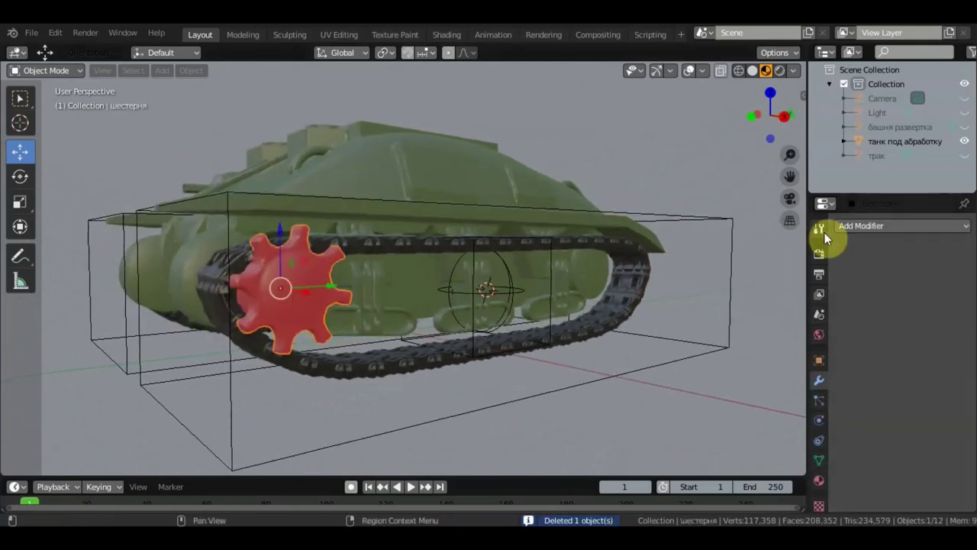
Add a Mirror modifier to the gear using танк под абработку as Mirror Object
left_click(864, 225)
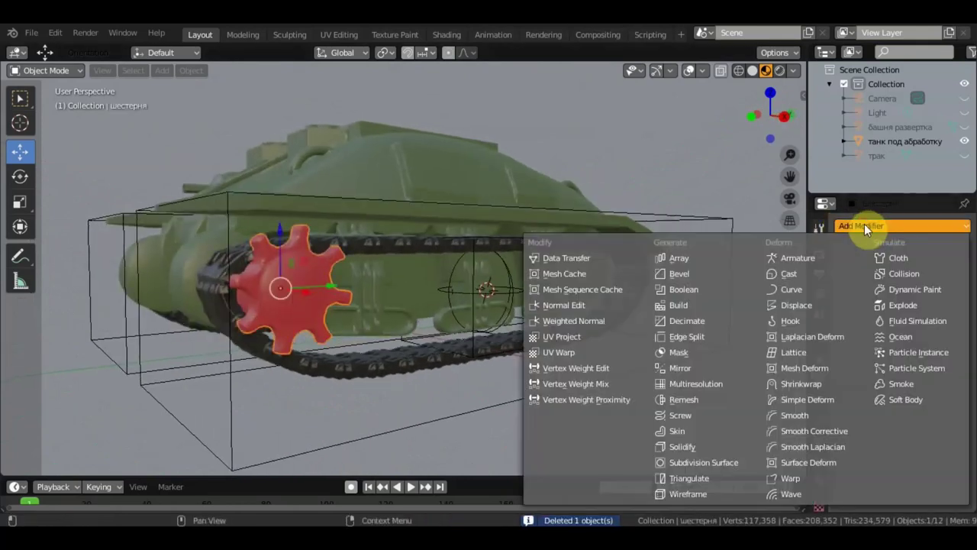
left_click(700, 366)
middle_click_drag(595, 370, 665, 370)
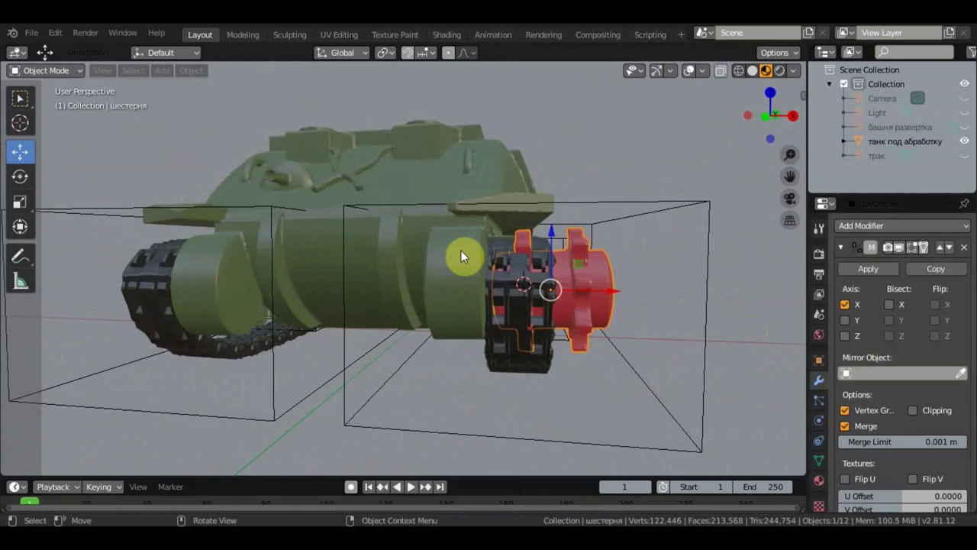
middle_click_drag(283, 235, 349, 209)
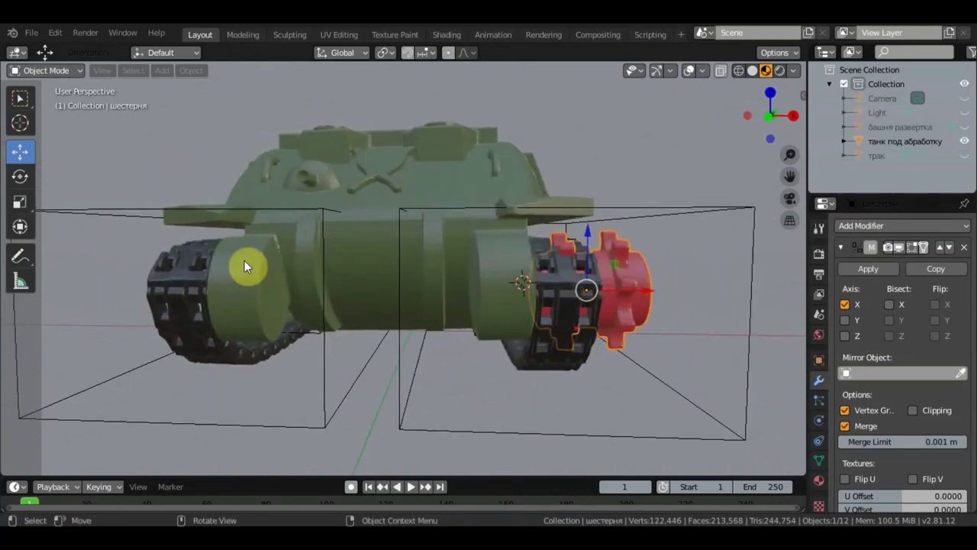
left_click(958, 374)
left_click(462, 167)
mouse_move(439, 277)
middle_mouse_down()
mouse_move(419, 279)
mouse_move(481, 283)
mouse_move(200, 273)
mouse_move(224, 281)
middle_mouse_up()
key("KP_7")
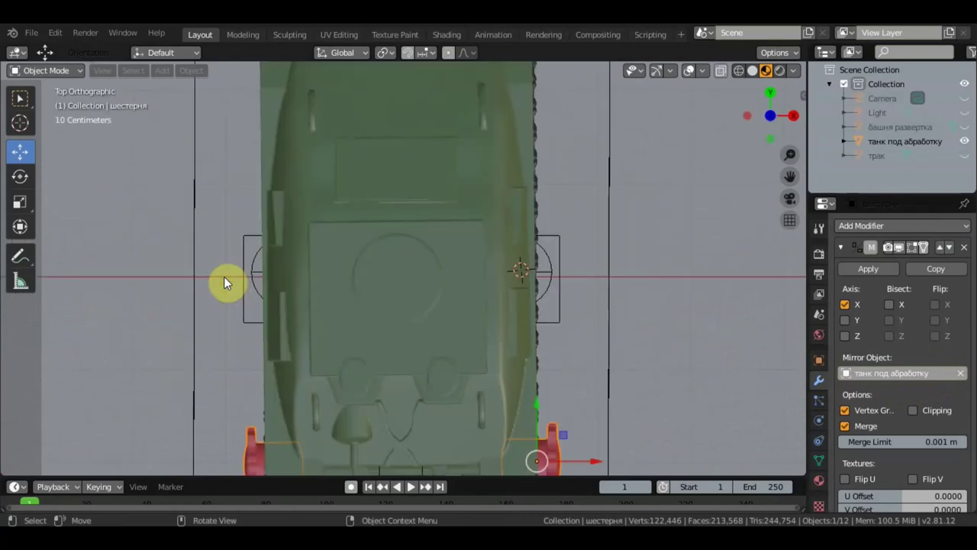
Duplicate the mirrored gear and move the copy along Y to the tank's far end
scroll(353, 263, "down", 3)
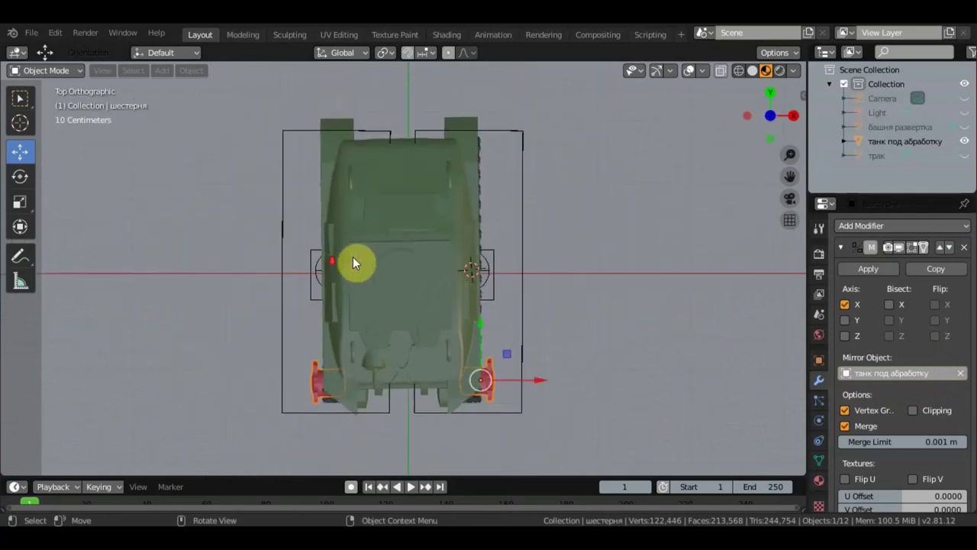
key("shift+d")
right_click(566, 312)
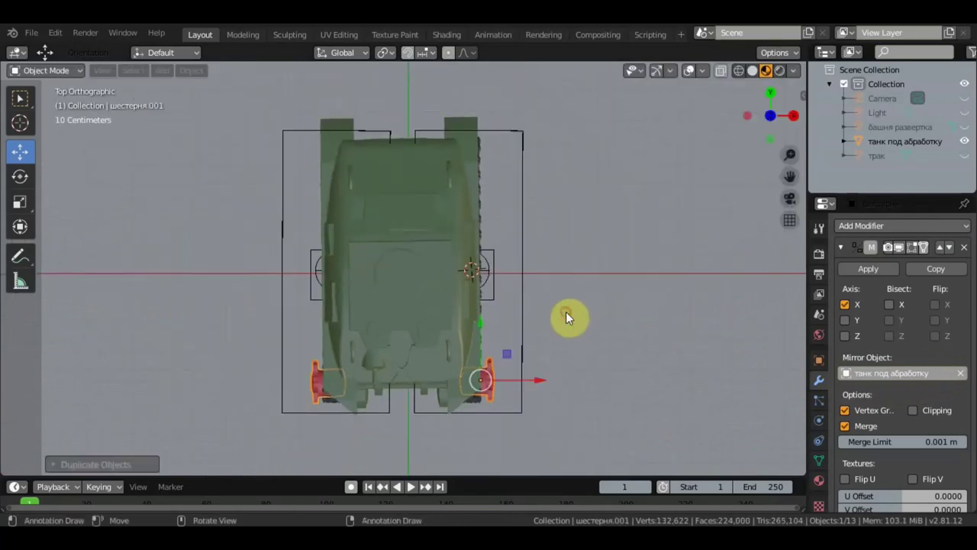
key("g")
key("y")
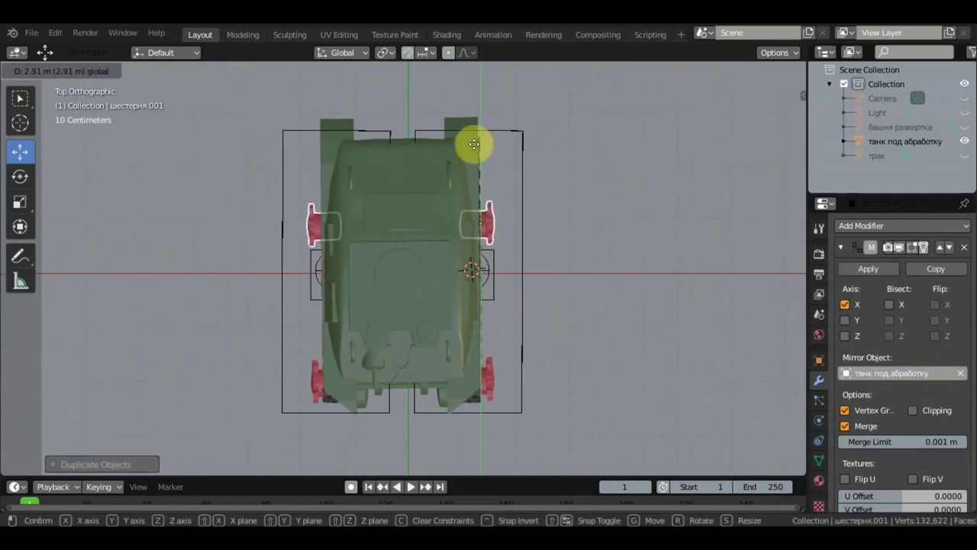
left_click(476, 102)
mouse_move(616, 243)
middle_mouse_down()
mouse_move(539, 229)
mouse_move(463, 166)
middle_mouse_up()
scroll(545, 223, "up", 2)
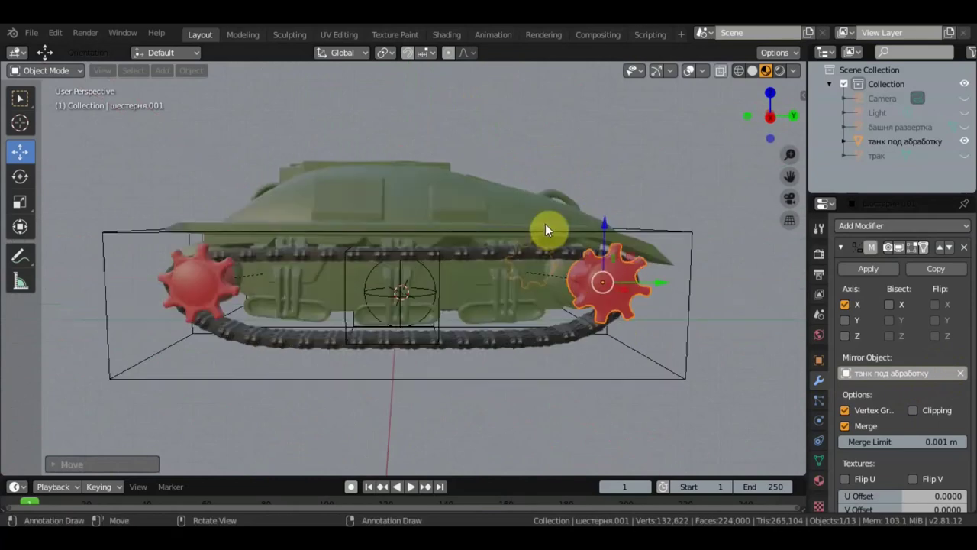
Slide the tank body back and forth along Y to watch the gears turn
left_click(445, 203)
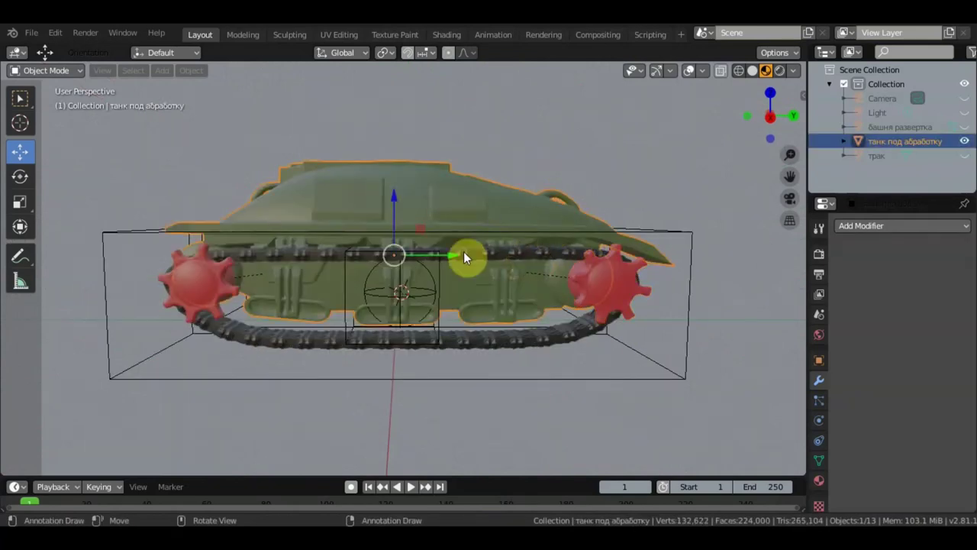
mouse_move(472, 252)
left_mouse_down()
mouse_move(480, 256)
mouse_move(407, 257)
mouse_move(437, 262)
left_mouse_up()
middle_click_drag(437, 262, 708, 257)
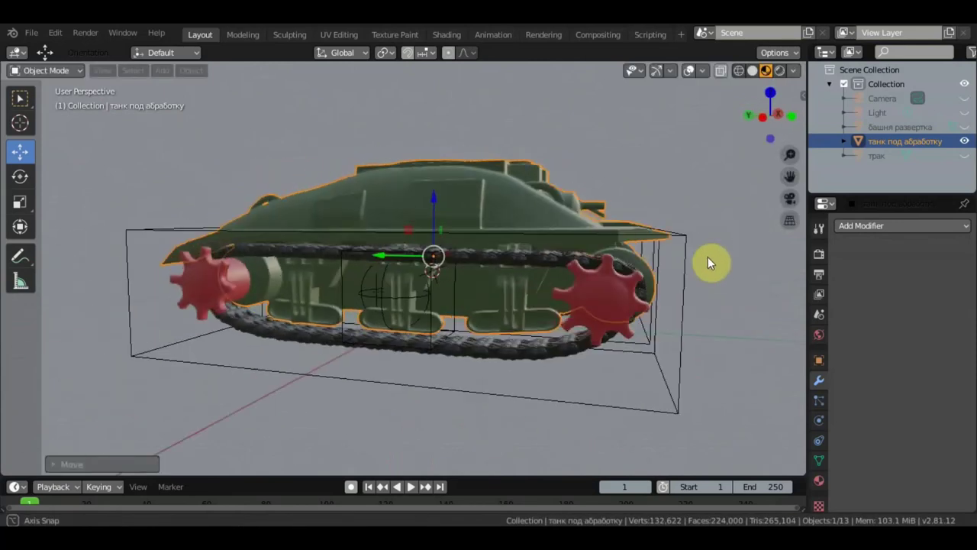
mouse_move(373, 259)
left_mouse_down()
mouse_move(434, 267)
mouse_move(352, 257)
mouse_move(429, 261)
left_mouse_up()
Select the red drive gear шестерня and show its object transform settings
mouse_move(429, 261)
middle_mouse_down()
mouse_move(157, 262)
mouse_move(249, 291)
middle_mouse_up()
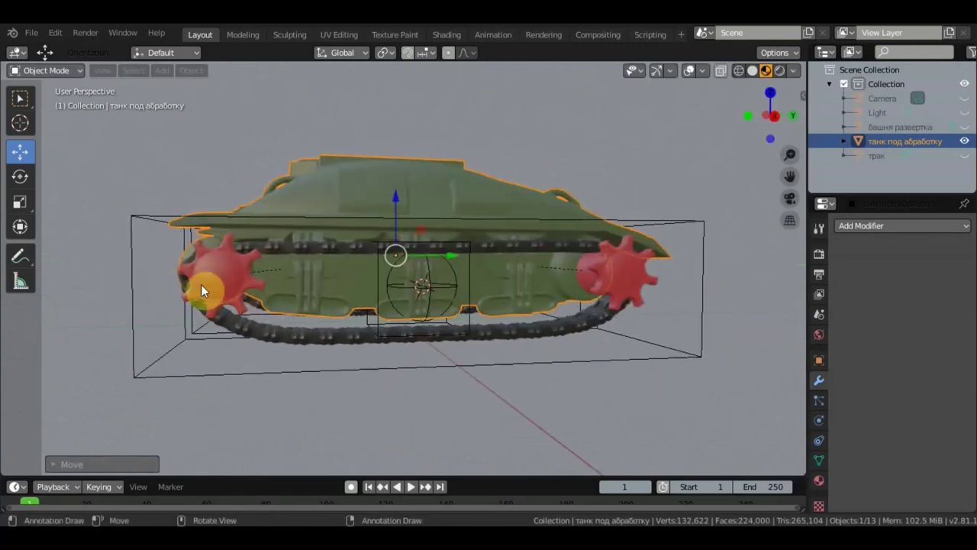
left_click(236, 276)
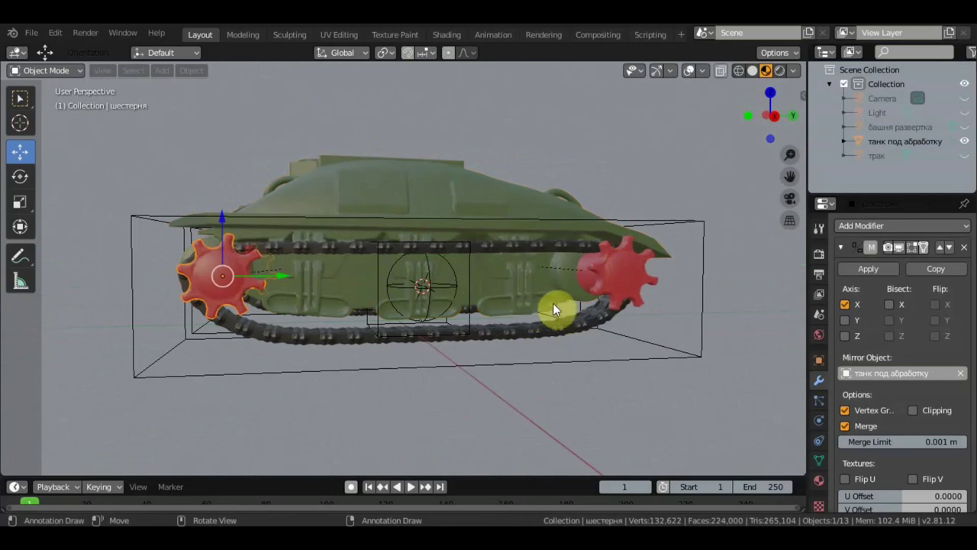
left_click(819, 360)
Open the gear's X-rotation driver and edit its expression to '-var + -0.801' to reverse its spin
right_click(913, 315)
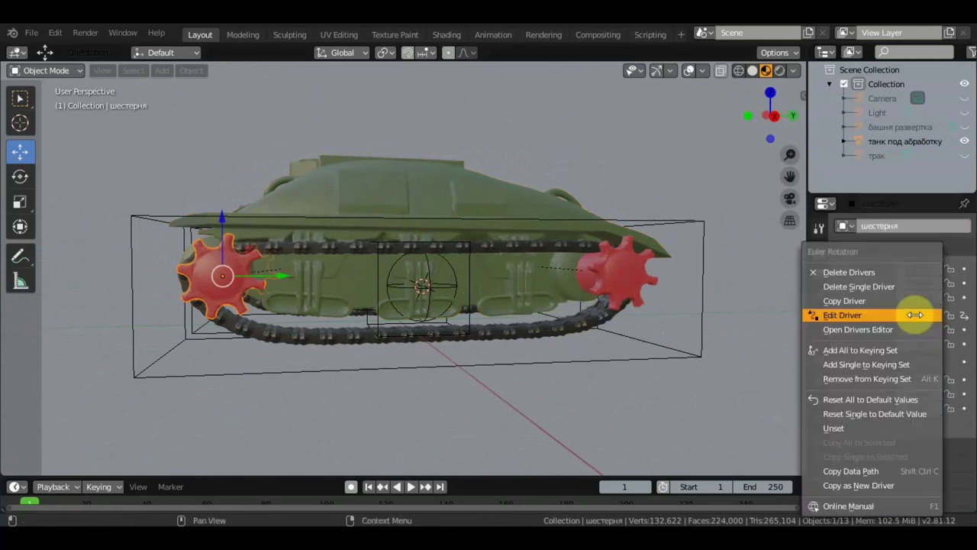
left_click(877, 314)
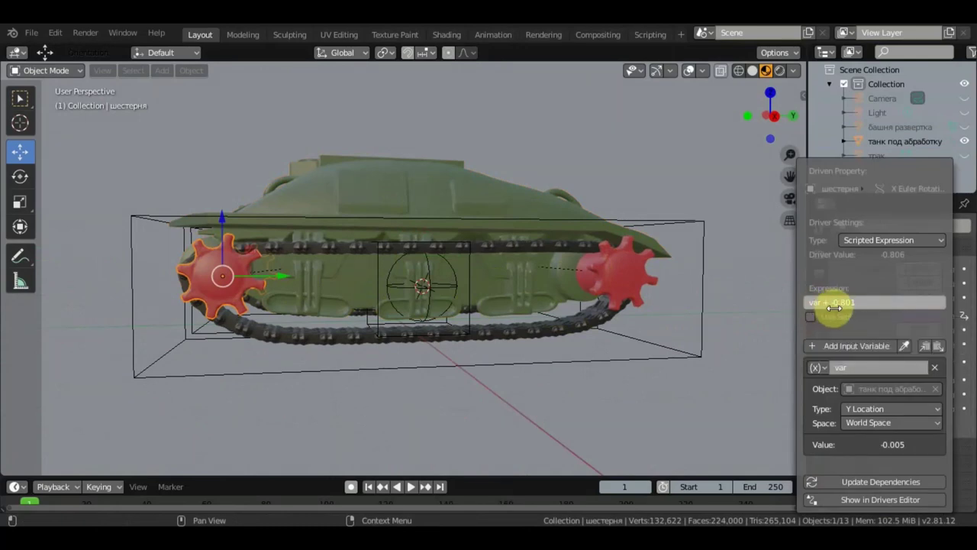
left_click(810, 302)
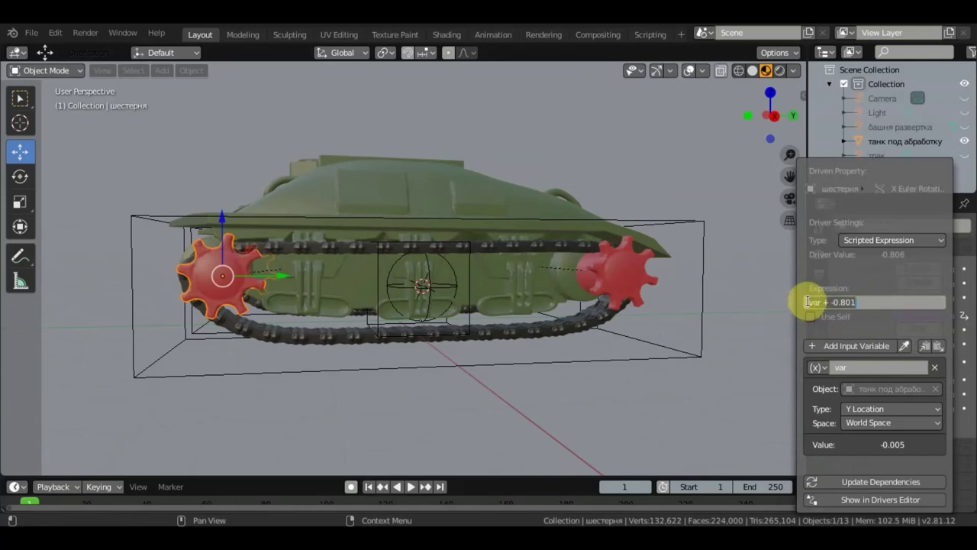
left_click(811, 302)
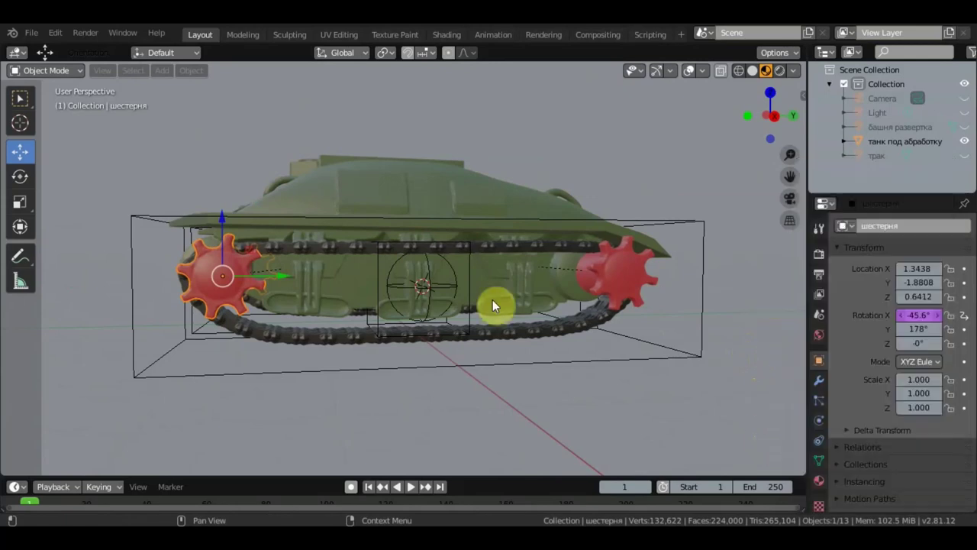
Select the tank hull and raise it slightly so its Z location reads 0.8238
mouse_move(446, 208)
middle_mouse_down()
mouse_move(453, 171)
mouse_move(439, 226)
middle_mouse_up()
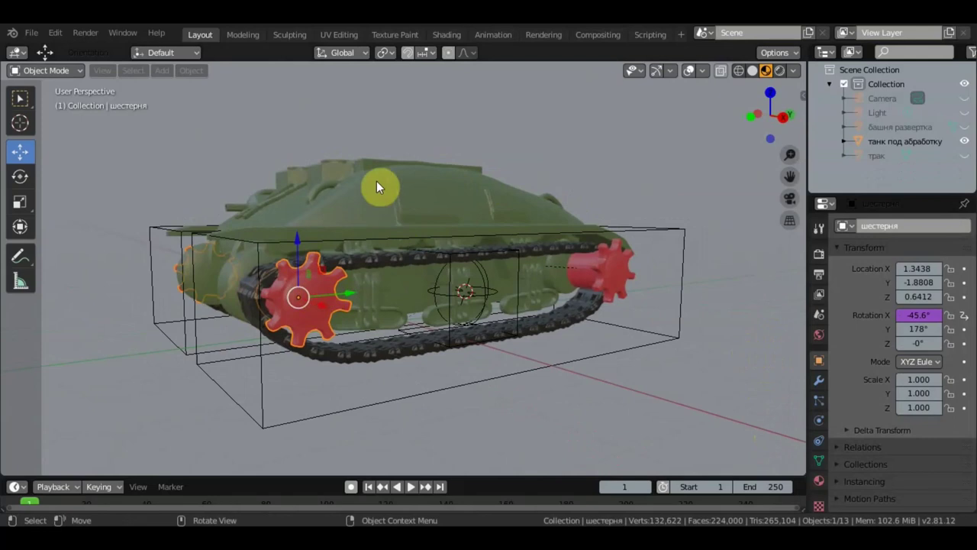
left_click(393, 203)
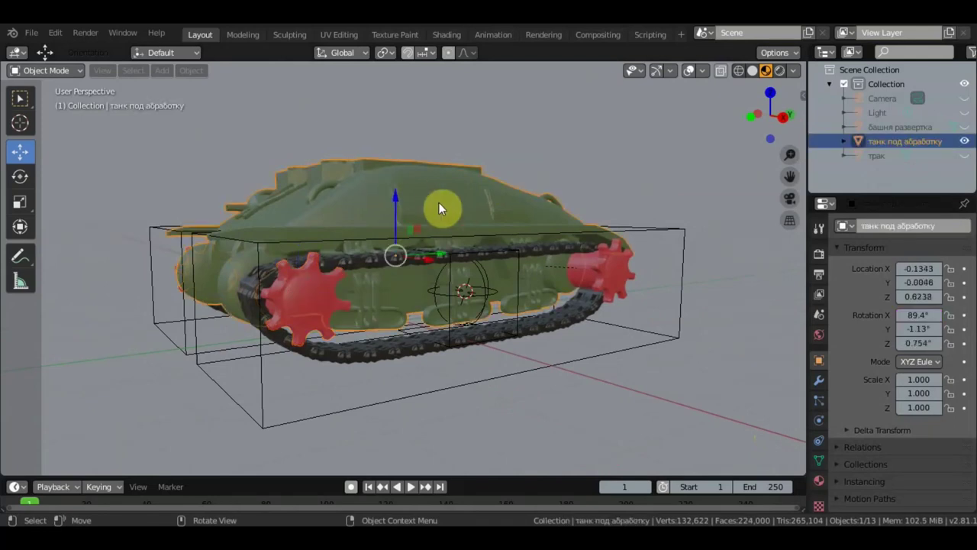
middle_click_drag(375, 209, 345, 216)
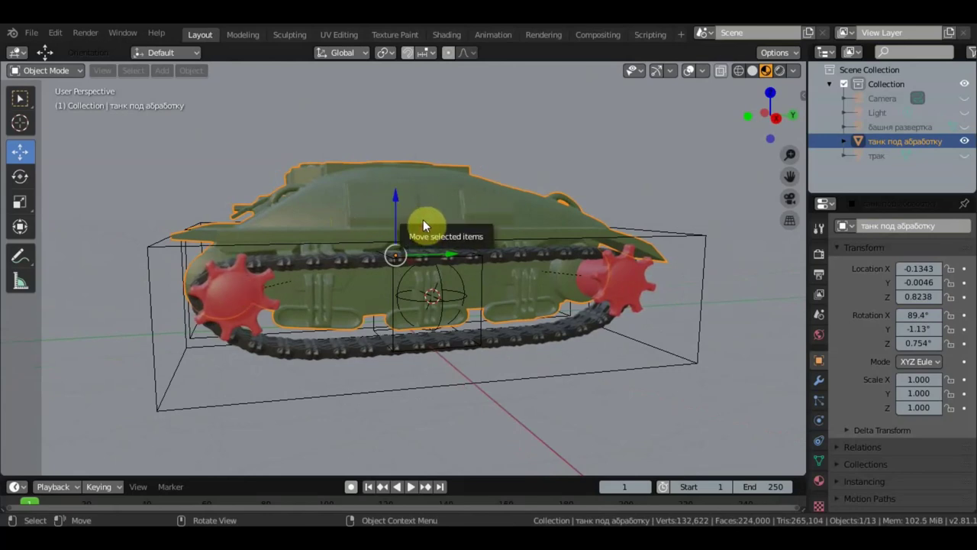
middle_click_drag(423, 220, 489, 221)
mouse_move(645, 384)
middle_mouse_down()
mouse_move(587, 380)
mouse_move(627, 391)
middle_mouse_up()
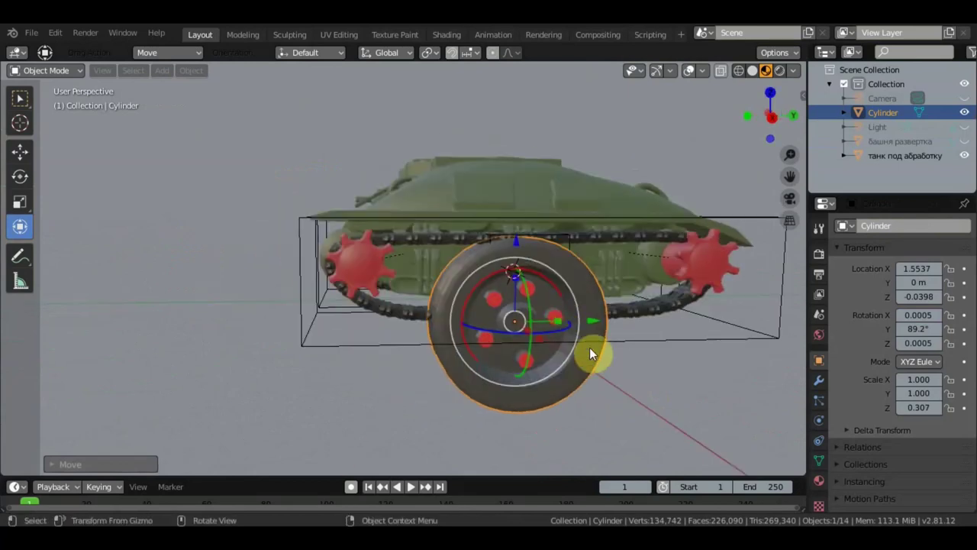
In Right Ortho view, scale the wheel to 0.364 and move it up and forward into the track
key("KP_3")
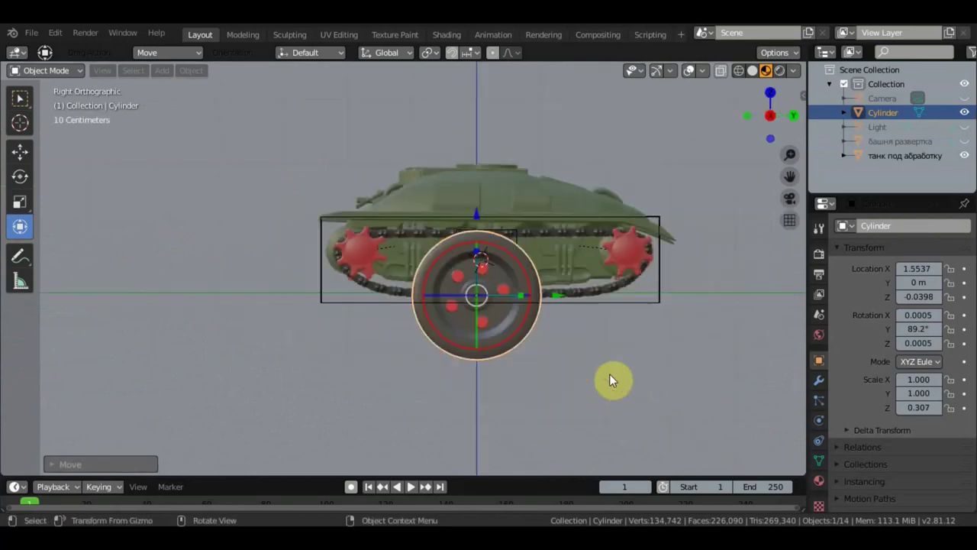
key("s")
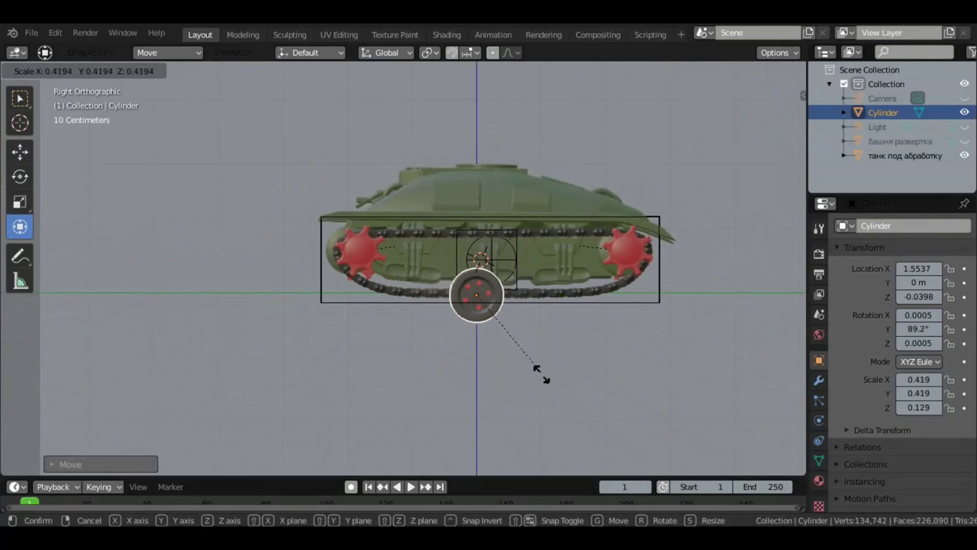
left_click(532, 362)
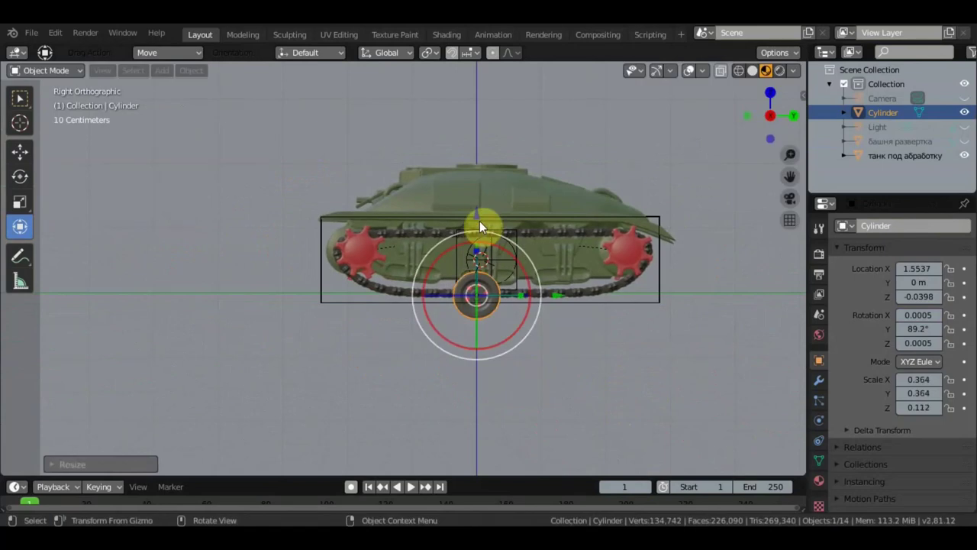
key("g")
left_click(478, 193)
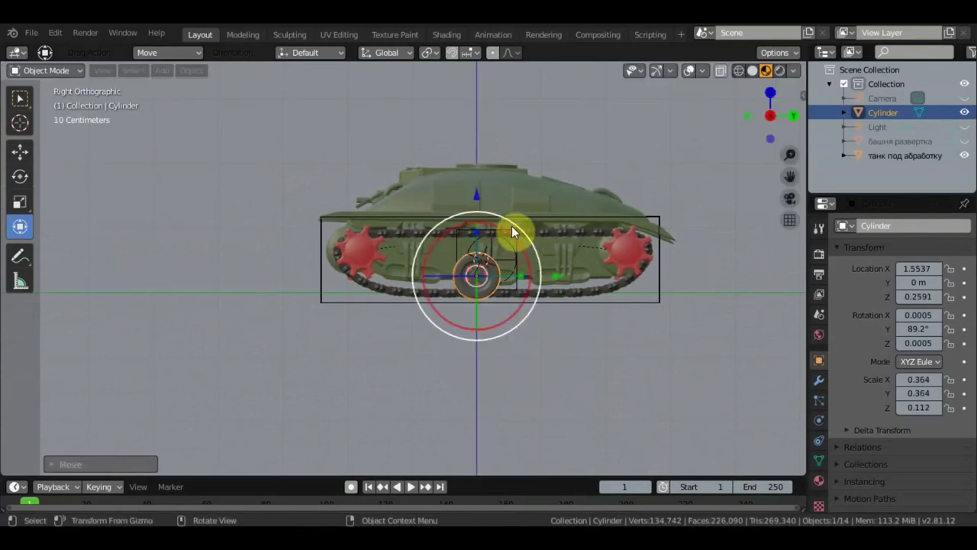
key("g")
left_click(467, 234)
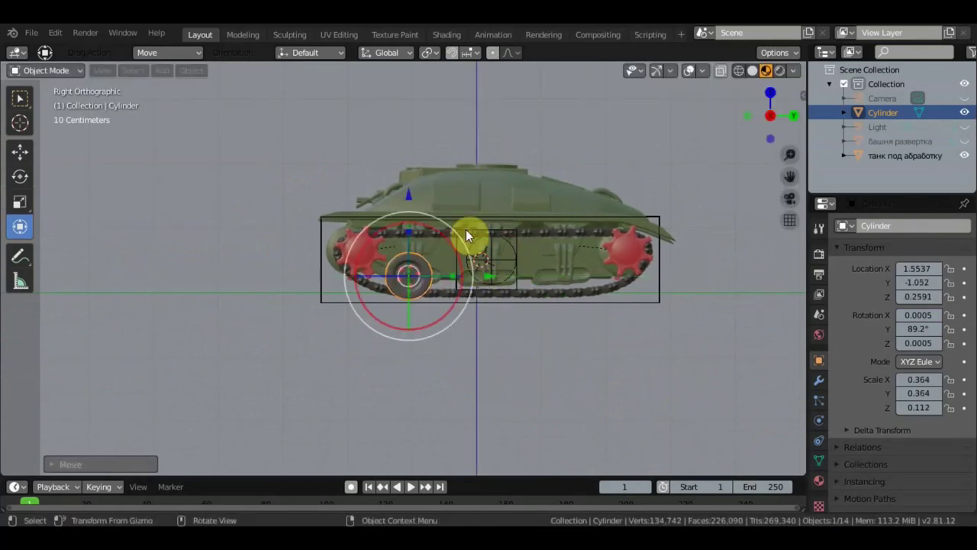
key("g")
key("z")
left_click(409, 193)
Set the wheel's X position to 1.2345 and nudge it along Y to sit behind the front sprocket
mouse_move(408, 193)
middle_mouse_down()
mouse_move(367, 338)
mouse_move(311, 289)
middle_mouse_up()
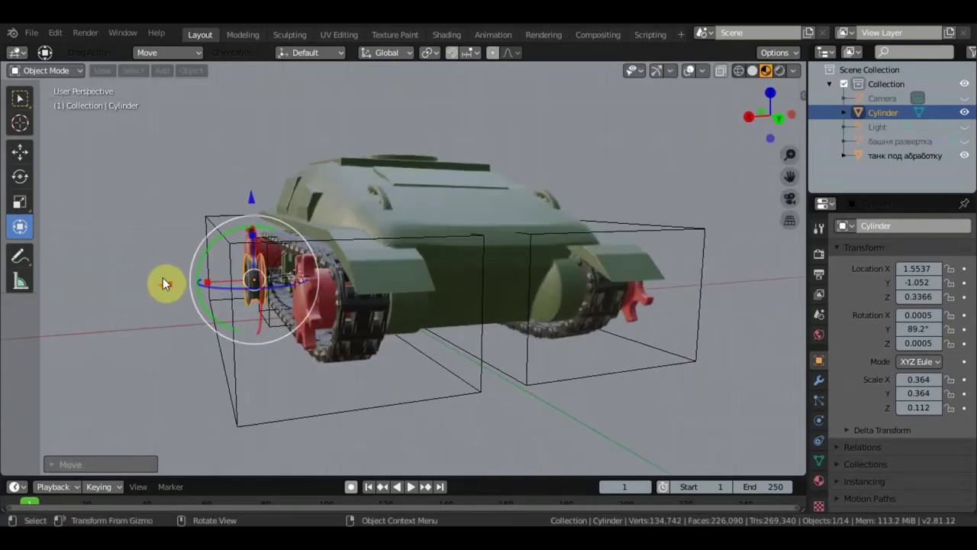
key("g")
key("x")
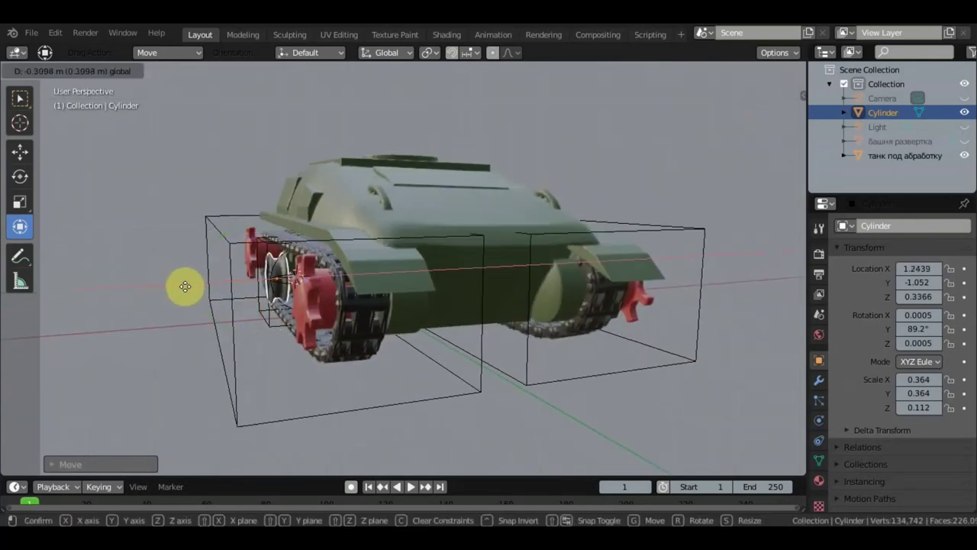
left_click(185, 286)
middle_click_drag(319, 302, 443, 302)
left_click_drag(467, 287, 470, 281)
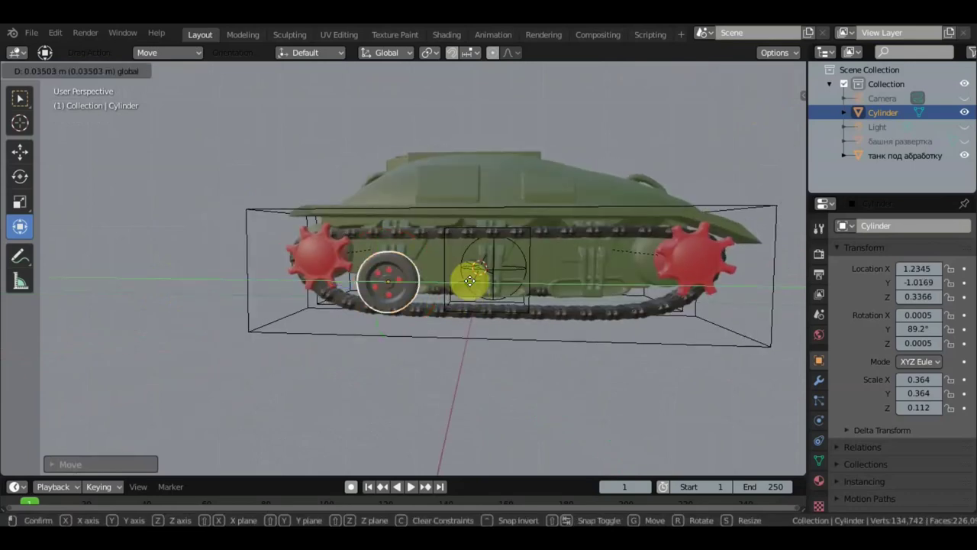
middle_click_drag(512, 323, 534, 324)
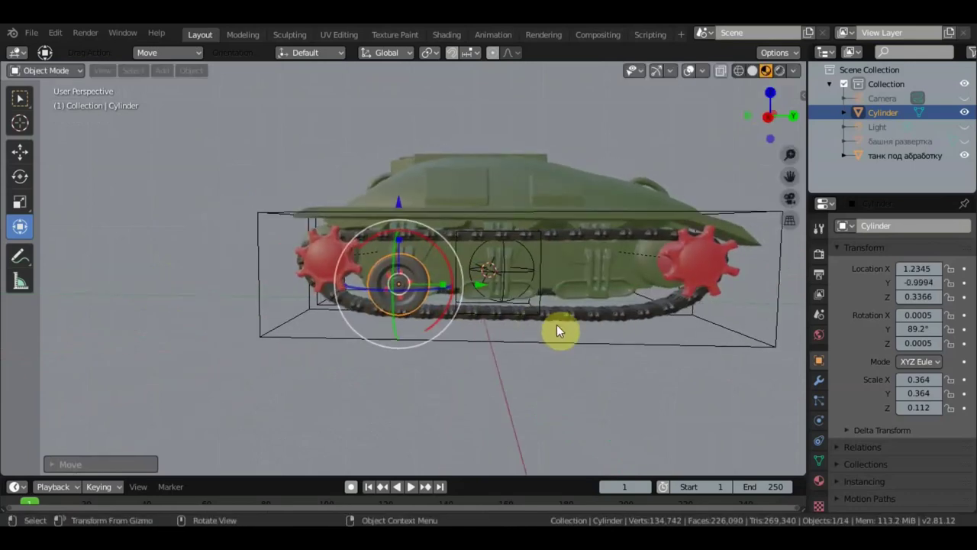
scroll(560, 325, "up", 1)
scroll(558, 324, "up", 1)
scroll(552, 328, "up", 1)
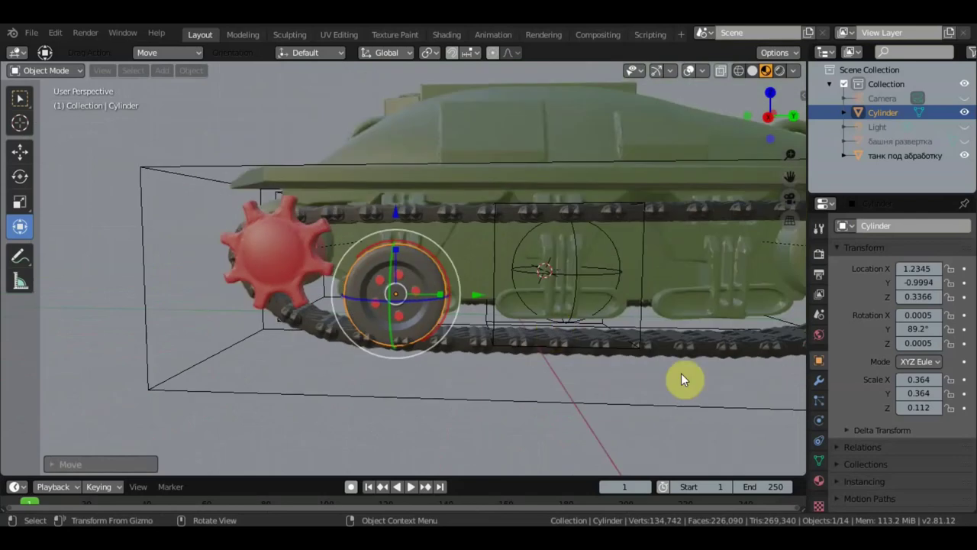
mouse_move(423, 297)
middle_mouse_down()
mouse_move(497, 299)
mouse_move(445, 300)
mouse_move(456, 301)
middle_mouse_up()
left_click(22, 99)
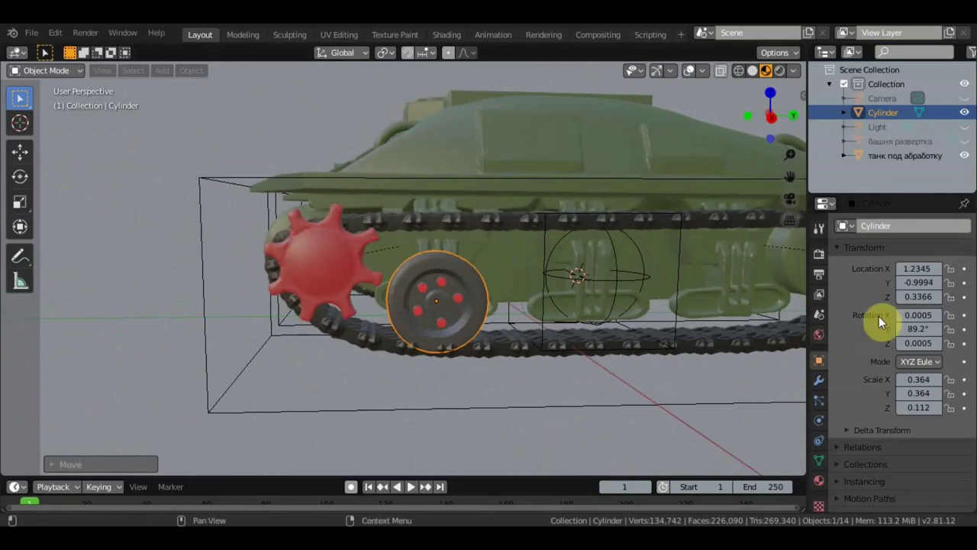
Set the wheel's rotation mode to YZX Euler and its X rotation to about -30.6°
left_click(916, 318)
type("1.8")
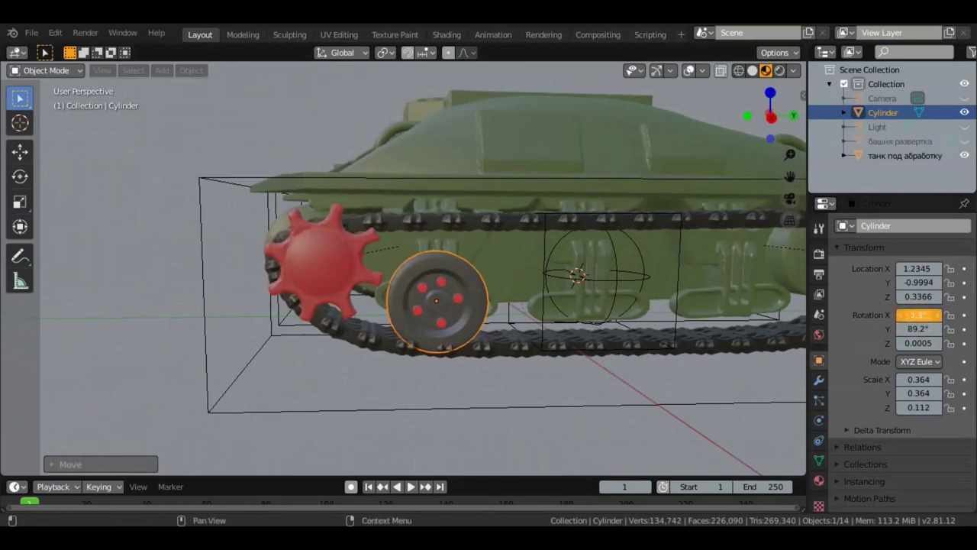
middle_click_drag(655, 375, 639, 365)
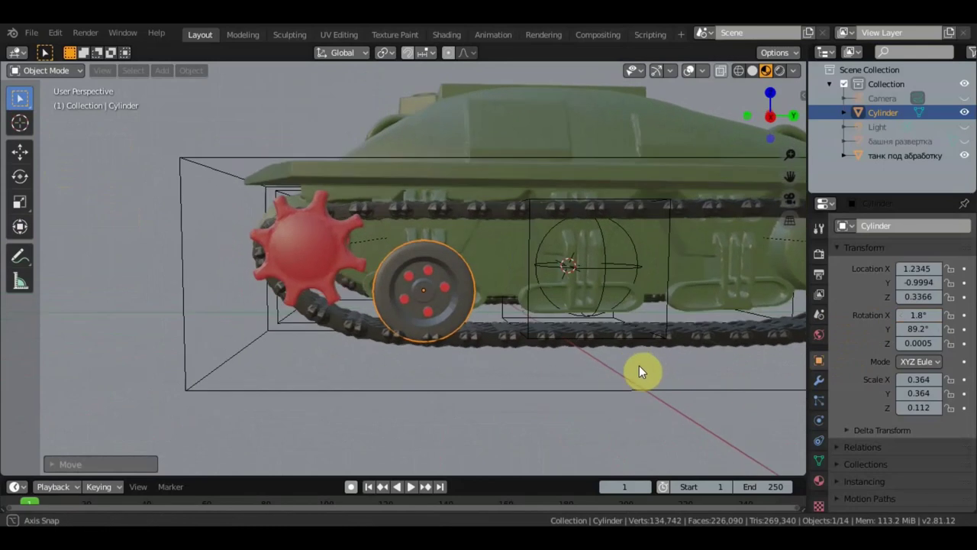
left_click(920, 360)
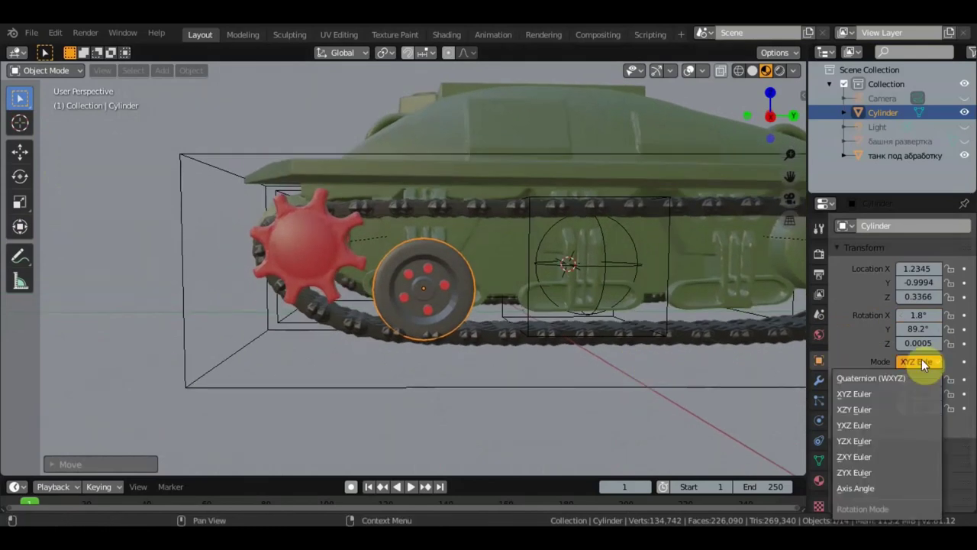
left_click(863, 442)
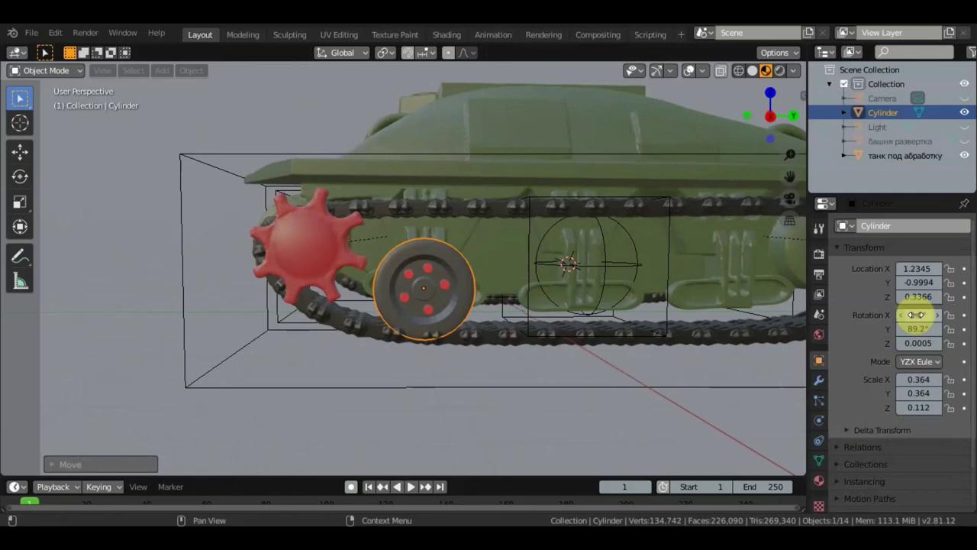
left_click_drag(915, 314, 947, 315)
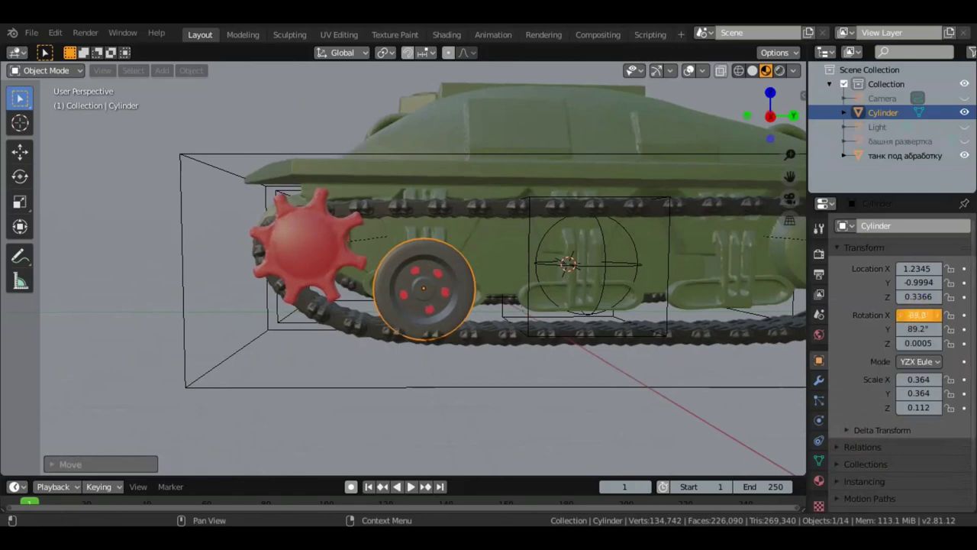
left_click_drag(947, 315, 888, 317)
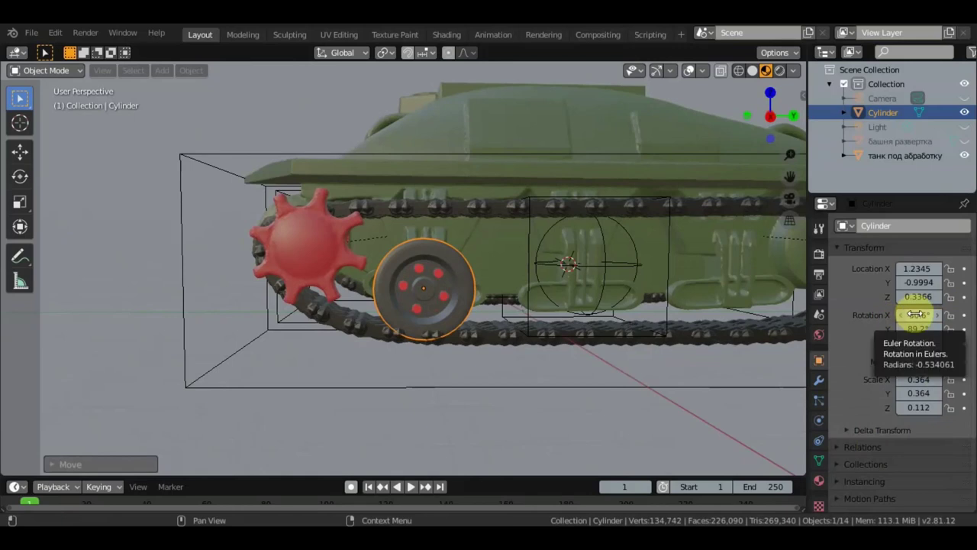
Add a driver on the wheel's X rotation that reads the tank body's X location, giving 'var + -0.534'
right_click(916, 315)
left_click(858, 319)
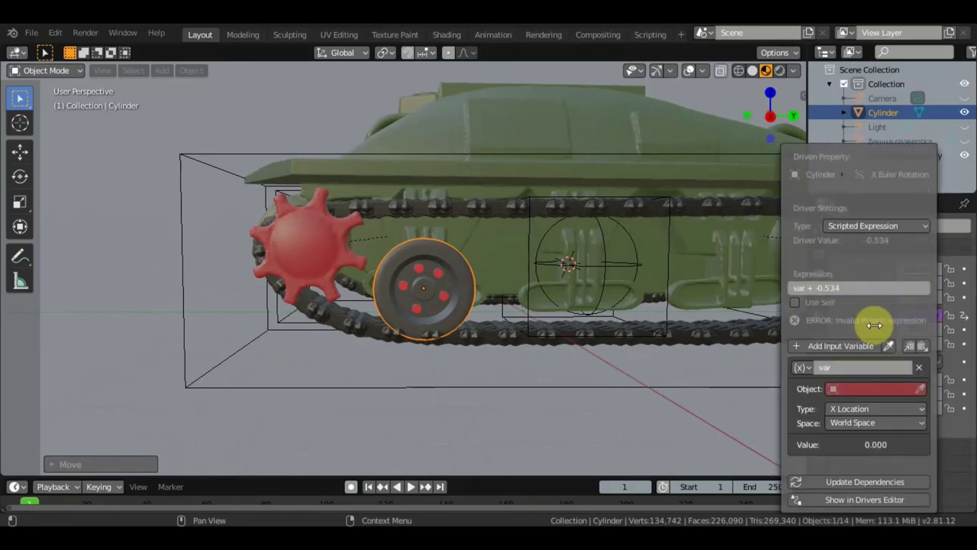
left_click(892, 390)
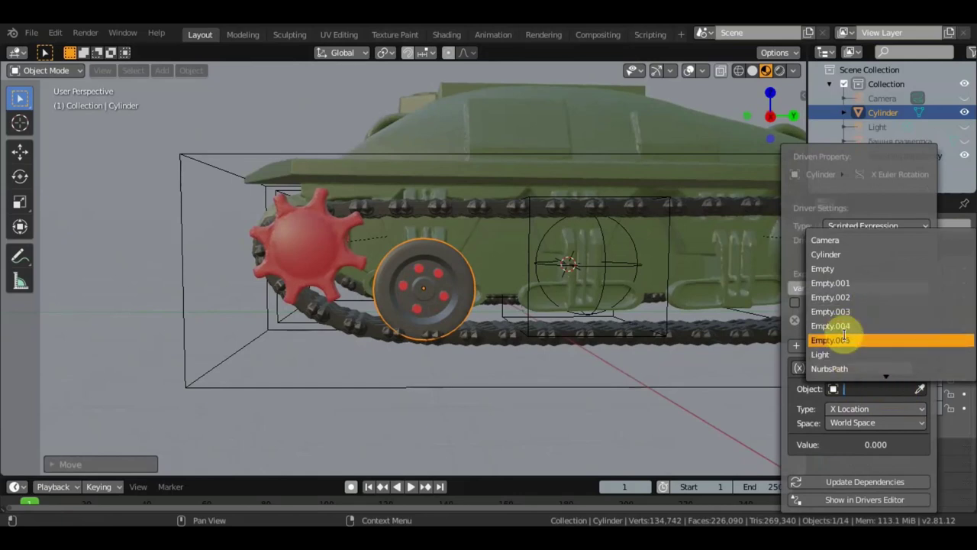
scroll(844, 340, "down", 2)
scroll(845, 344, "down", 5)
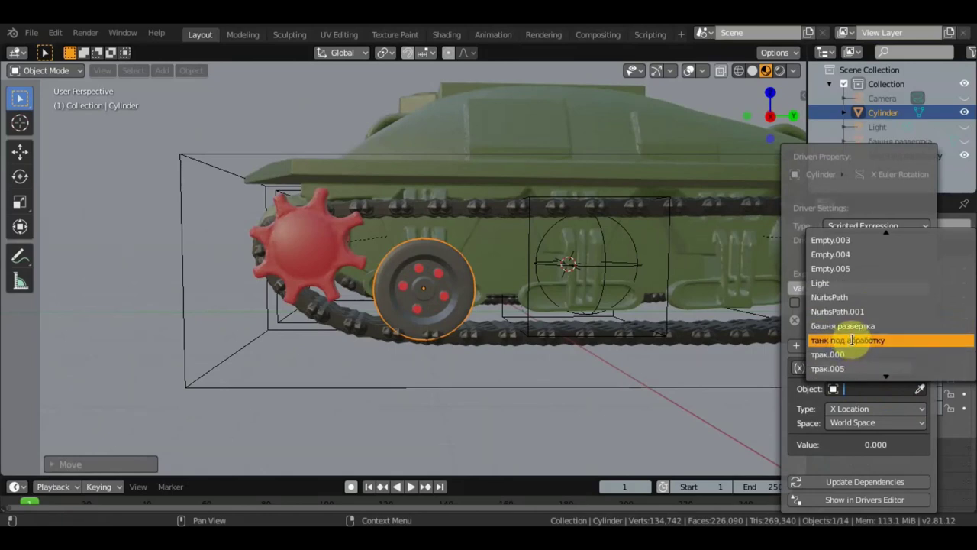
left_click(853, 340)
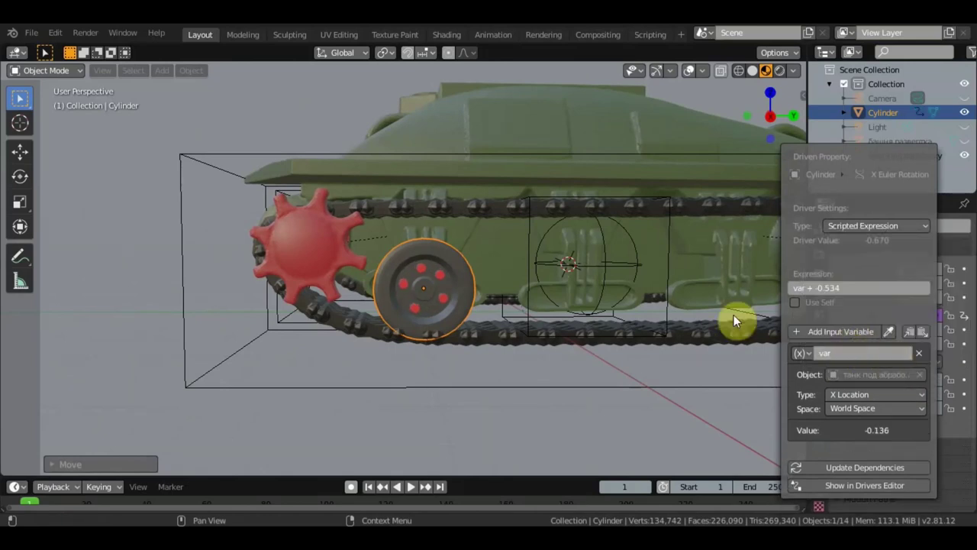
left_click(584, 144)
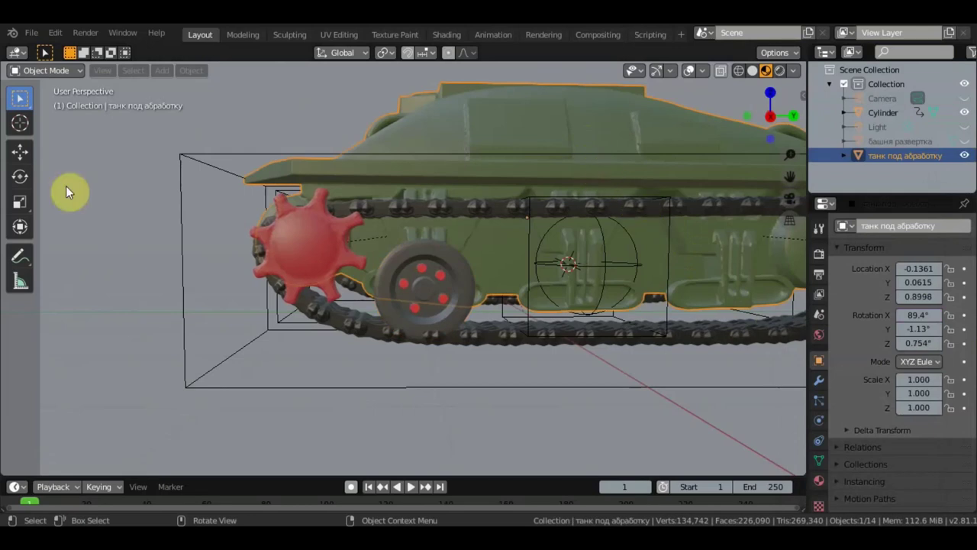
left_click(20, 152)
Slide the tank body along Y to test the driven wheel
left_click_drag(581, 217, 565, 217)
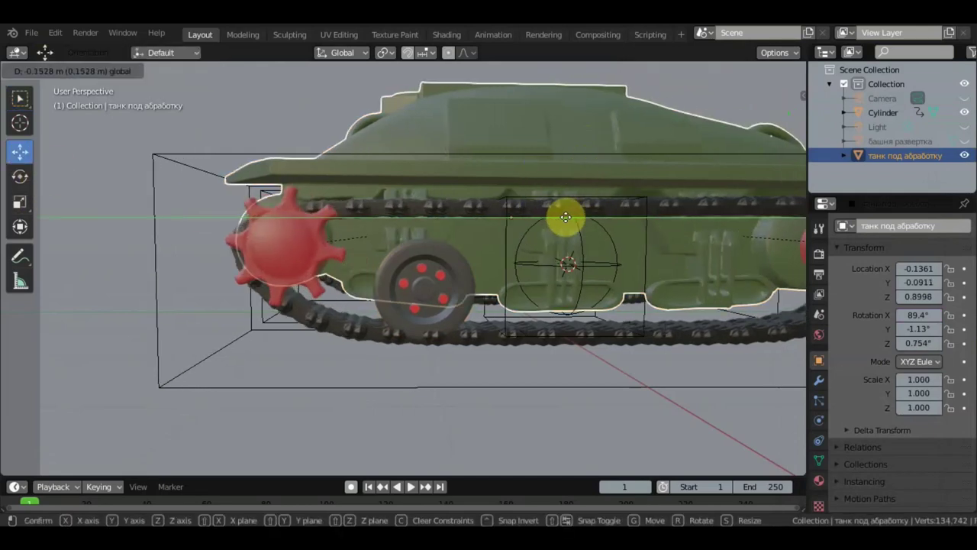
mouse_move(565, 217)
left_mouse_down()
mouse_move(593, 225)
mouse_move(550, 223)
mouse_move(594, 235)
left_mouse_up()
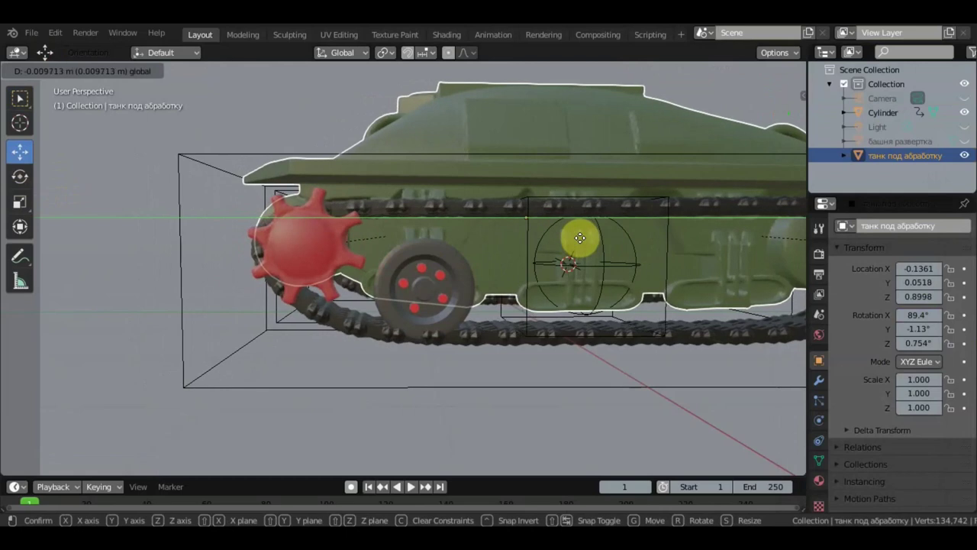
left_click(580, 238)
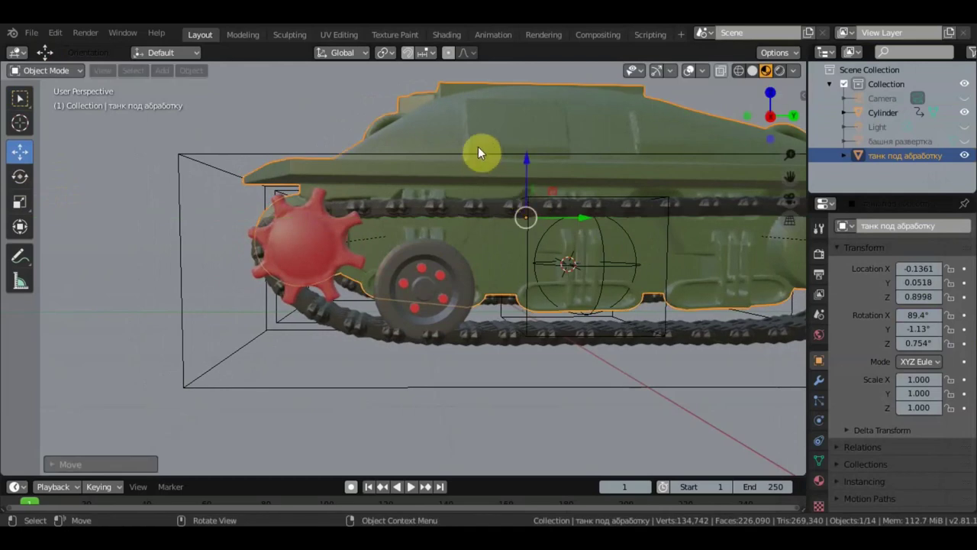
Parent the wheel to the tank body with Ctrl+P > Object, then move the tank to test it
left_click(455, 269)
left_click(531, 137, "shift")
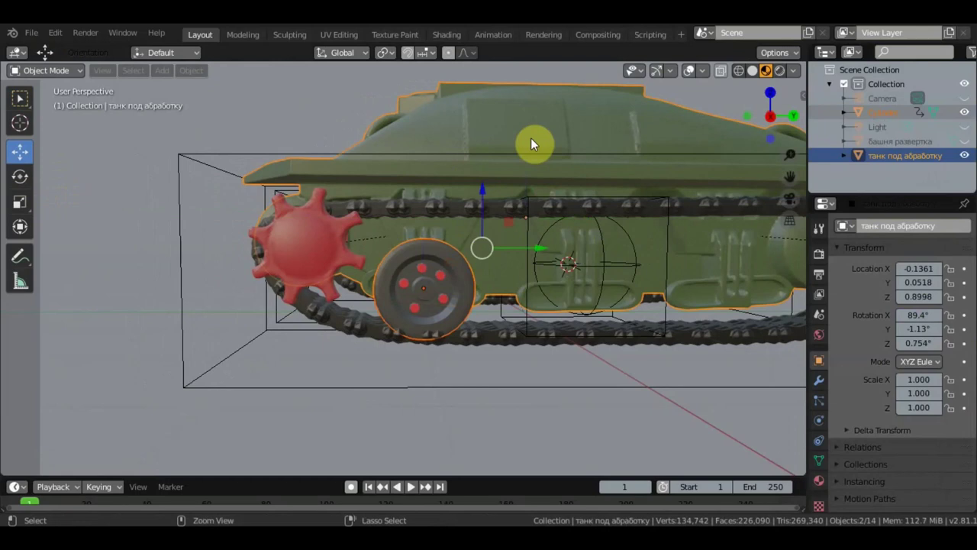
key("ctrl+p")
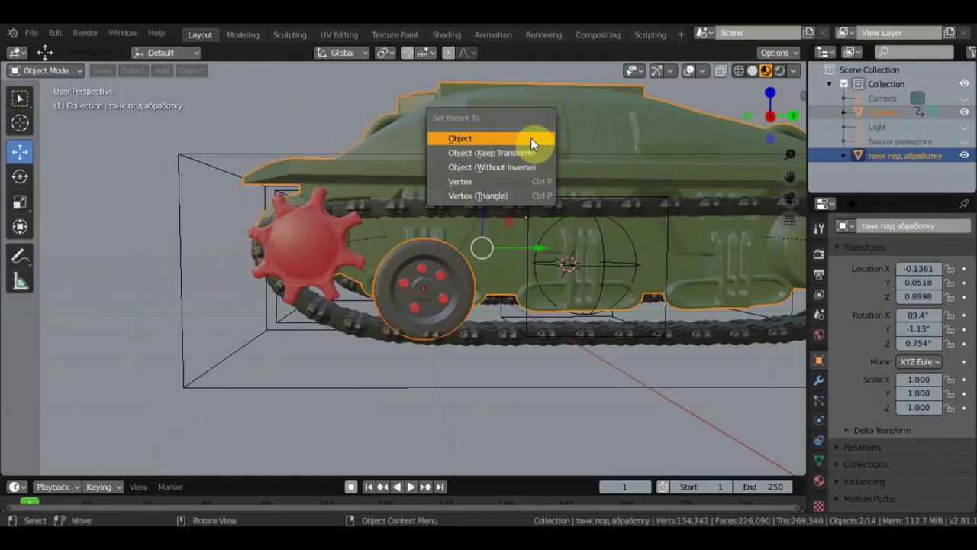
left_click(523, 152)
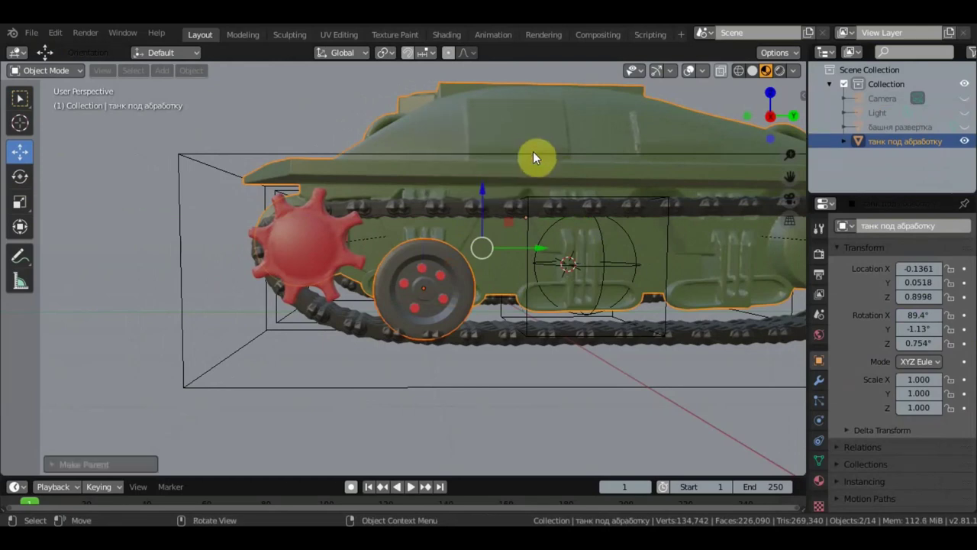
mouse_move(544, 244)
left_mouse_down()
mouse_move(520, 249)
mouse_move(545, 250)
mouse_move(535, 255)
mouse_move(493, 255)
left_mouse_up()
Switch the wheel's X-rotation driver variable to the tank body's Y Location and change its coordinate space
left_click(413, 296)
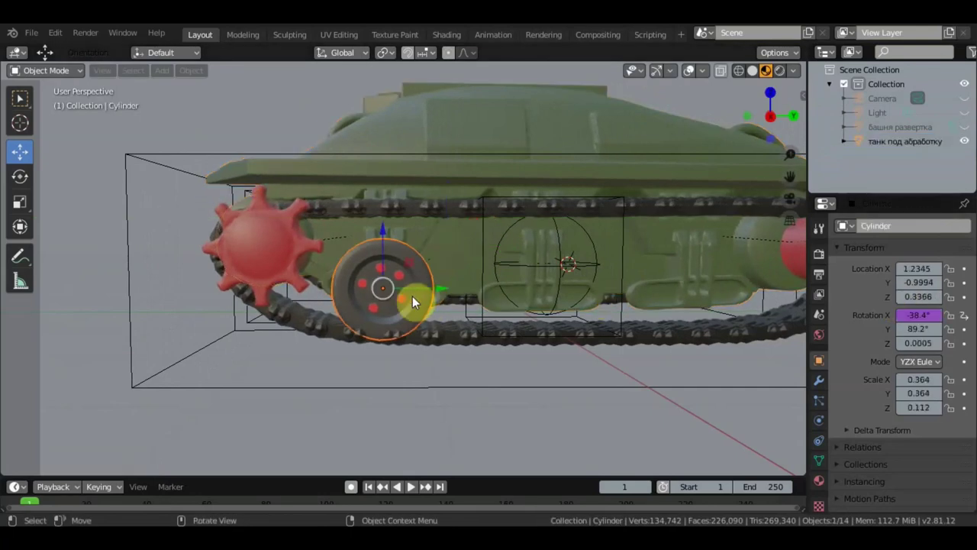
right_click(916, 316)
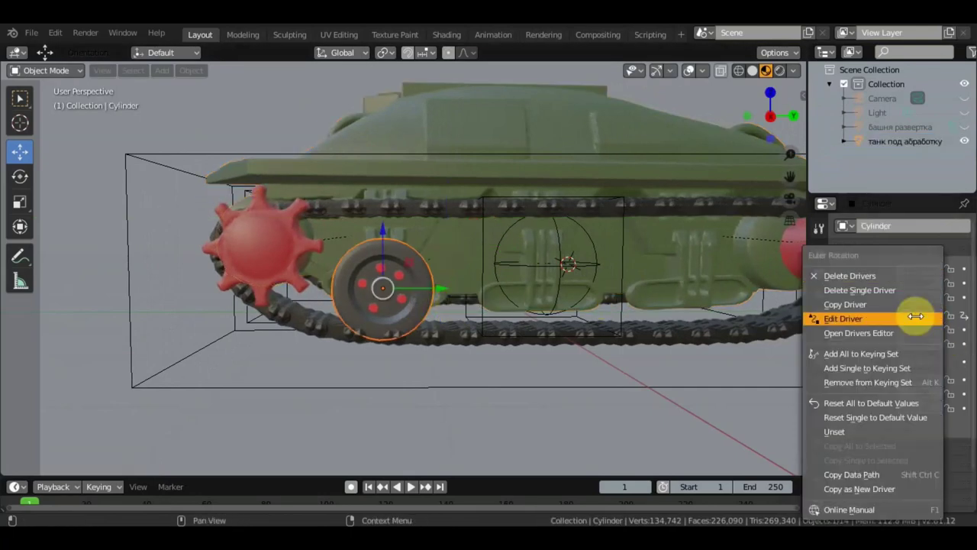
left_click(859, 321)
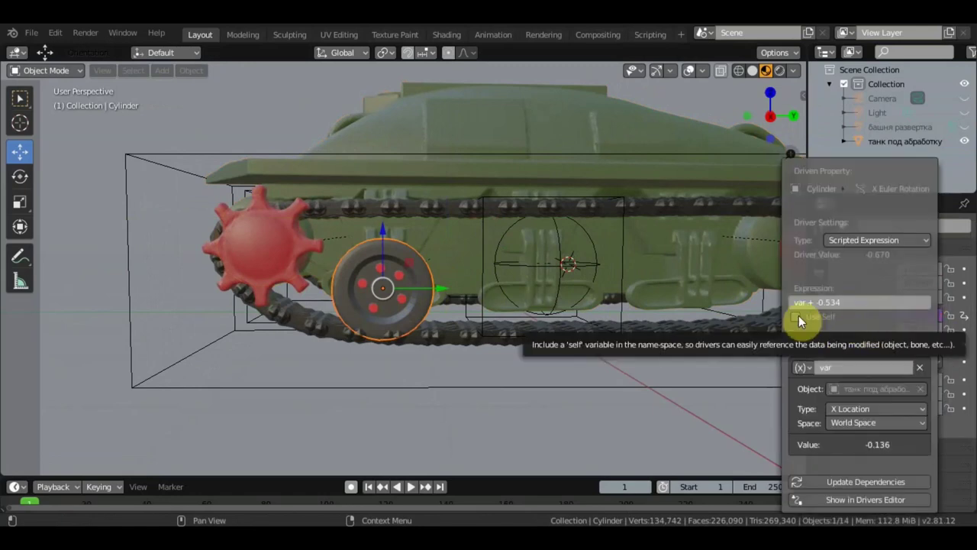
left_click(885, 407)
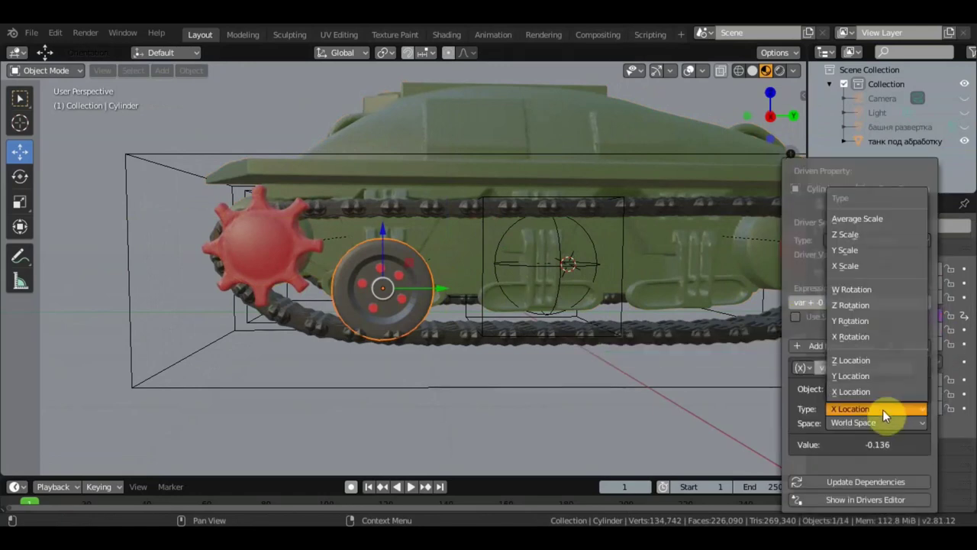
left_click(858, 374)
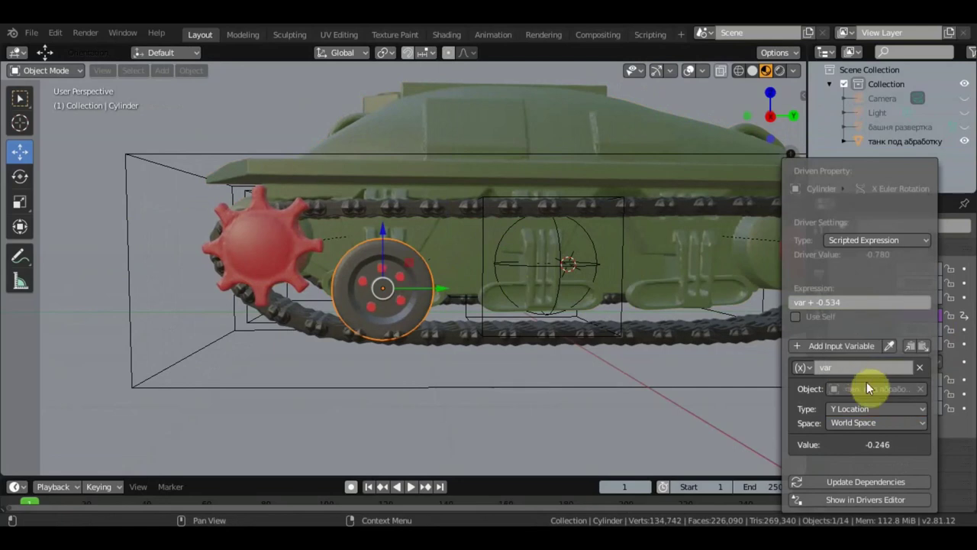
left_click(880, 424)
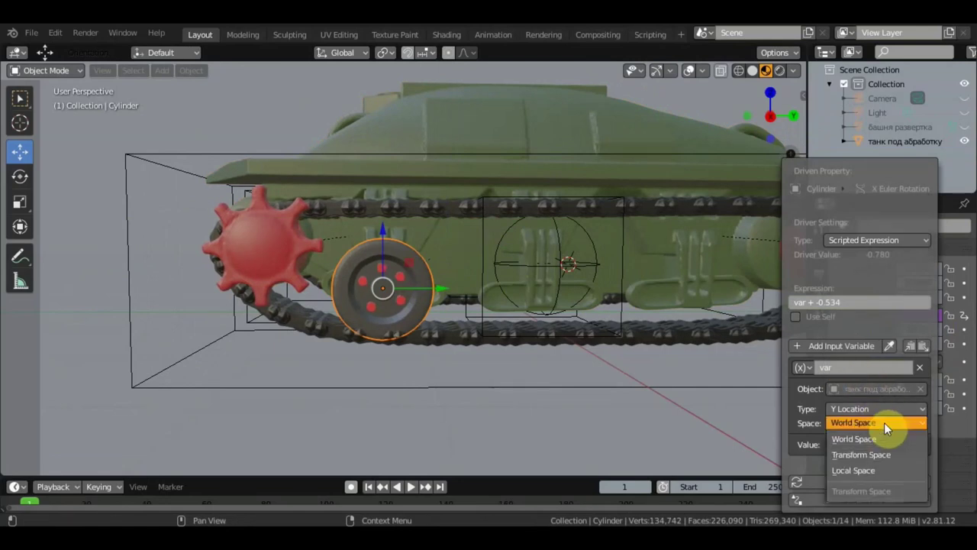
left_click(869, 457)
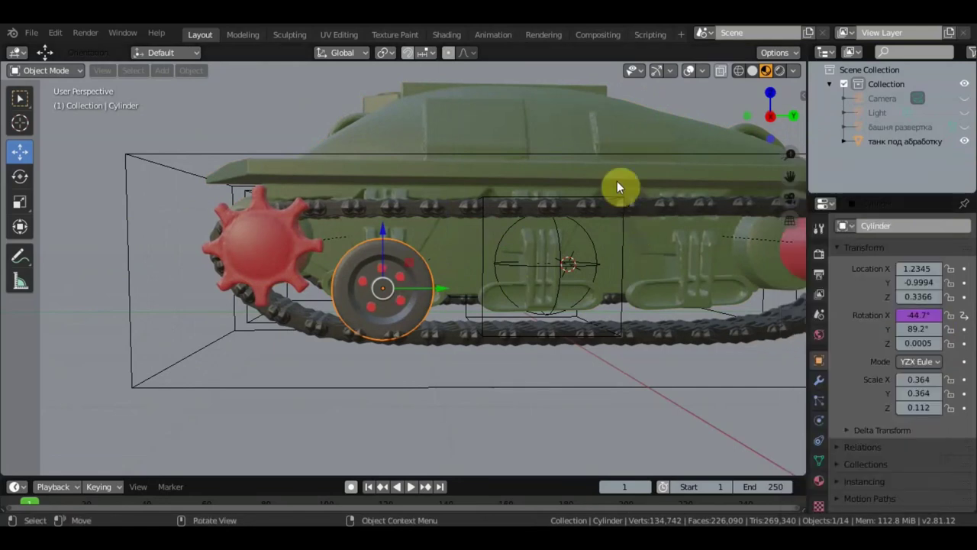
left_click(593, 136)
Slide the tank body back and forth along Y, ending at Y -0.6517, and check the wheel's driven X rotation
mouse_move(552, 215)
left_mouse_down()
mouse_move(415, 224)
mouse_move(643, 265)
left_mouse_up()
scroll(643, 265, "up", 4)
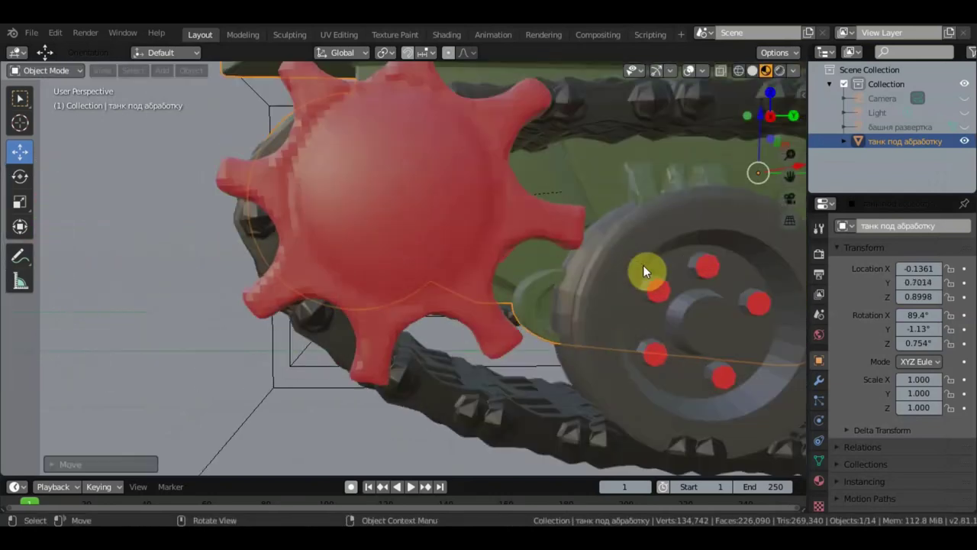
scroll(642, 259, "down", 1)
mouse_move(743, 189)
left_mouse_down()
mouse_move(646, 209)
mouse_move(549, 302)
left_mouse_up()
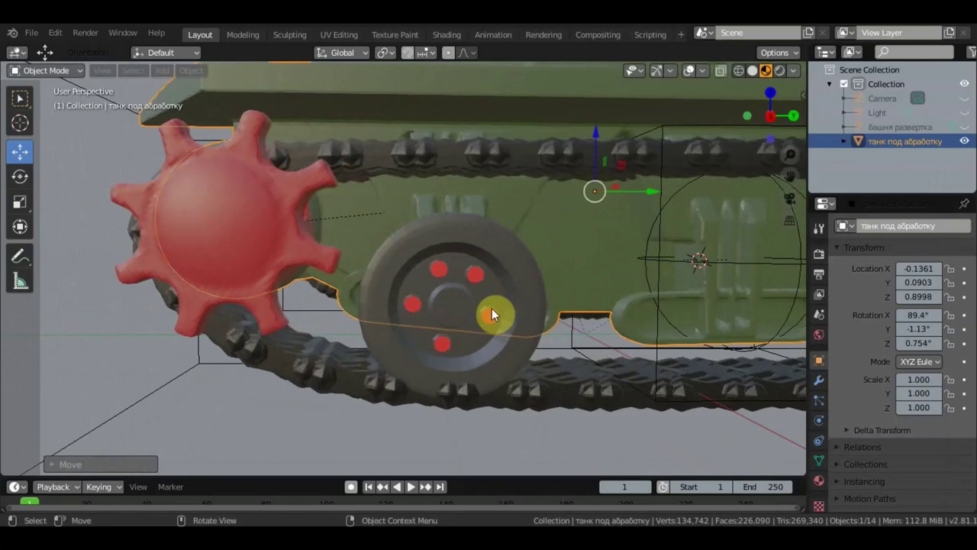
left_click(518, 289)
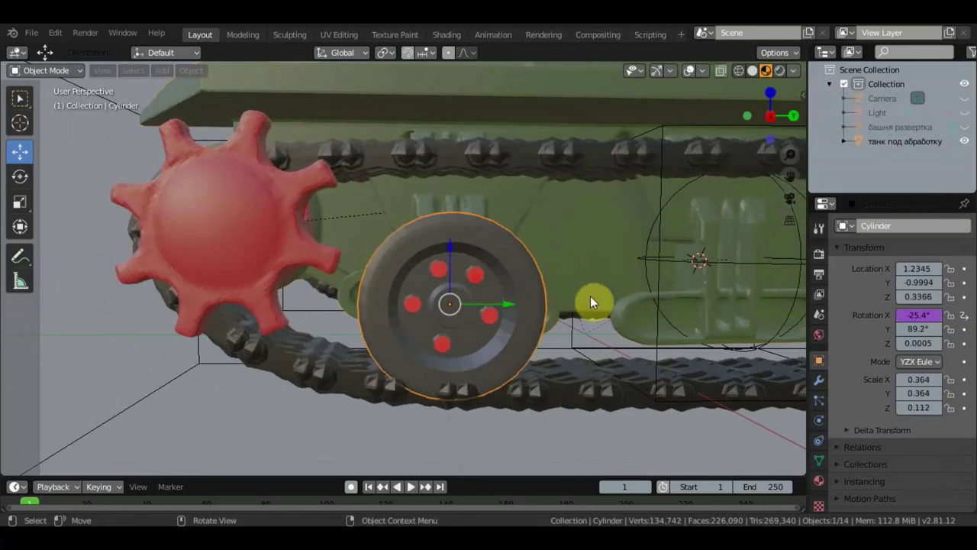
left_click(604, 257)
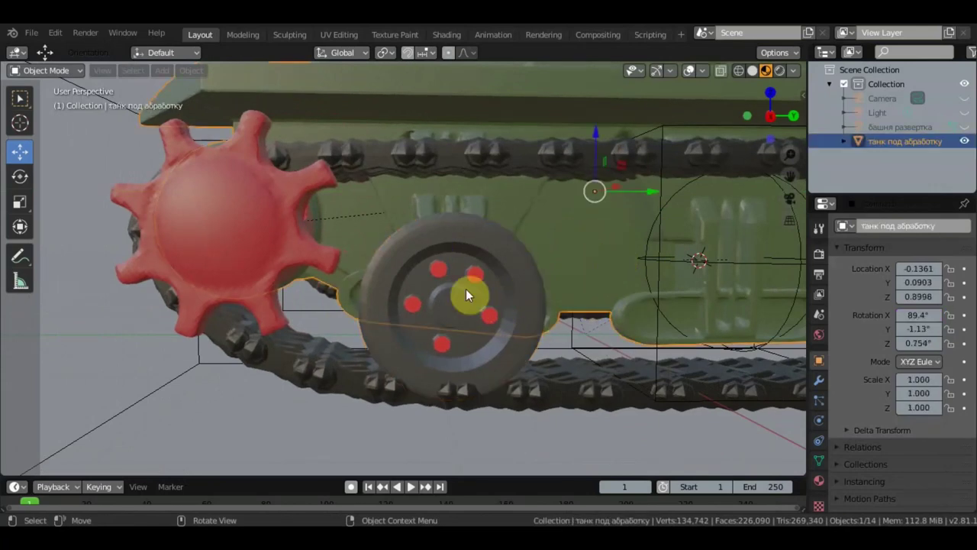
left_click_drag(650, 194, 534, 218)
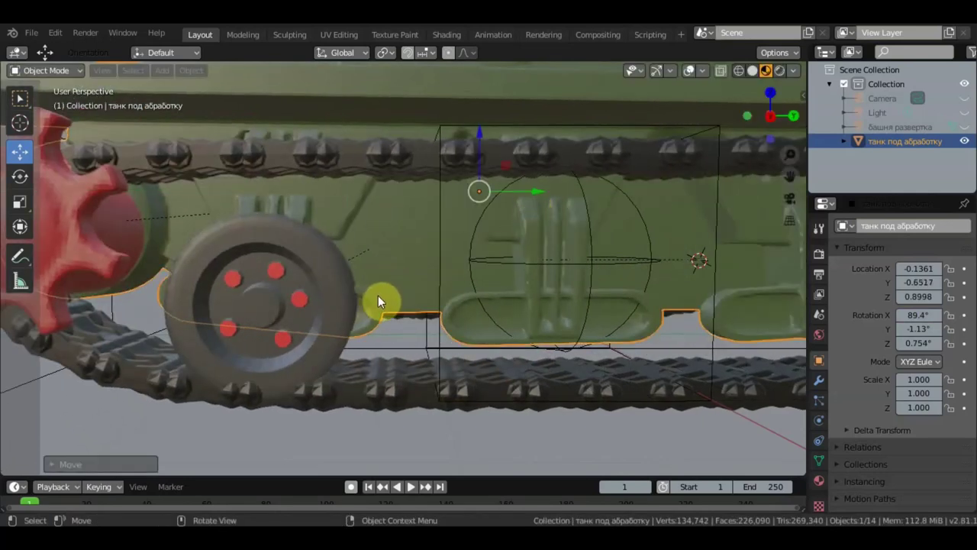
scroll(446, 298, "down", 3)
middle_click_drag(442, 298, 419, 296)
scroll(458, 298, "up", 3)
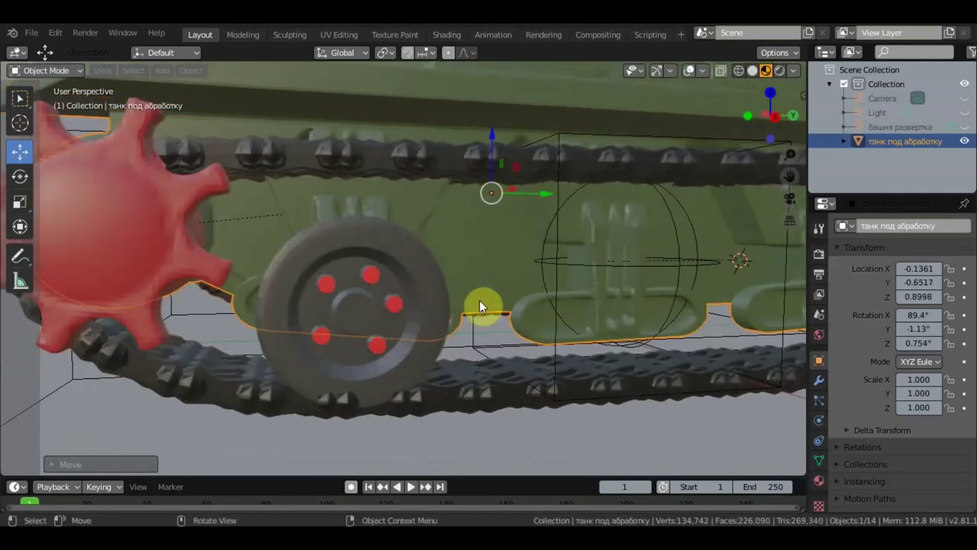
left_click(433, 290)
left_click(918, 315)
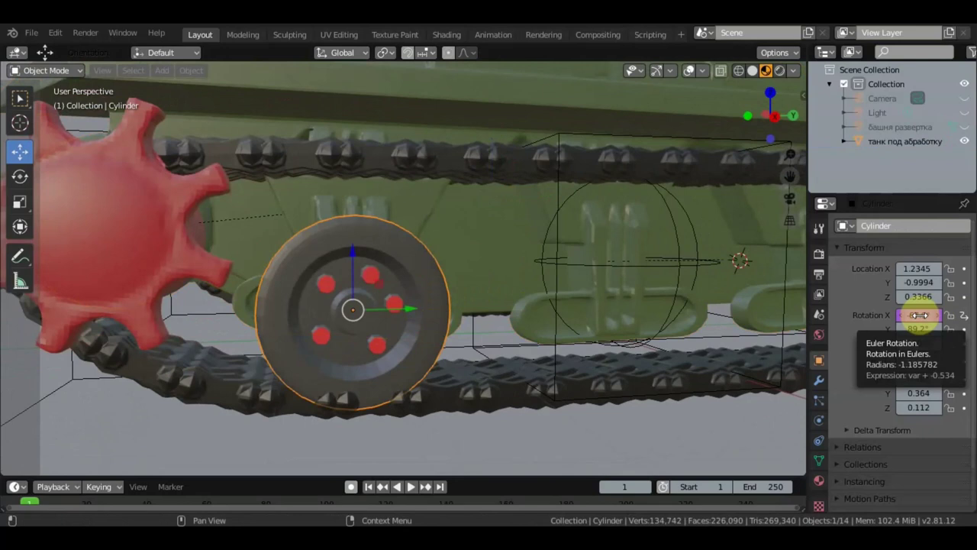
Edit the wheel's driver expression to 'var + 0.534' by deleting the minus sign
right_click(919, 315)
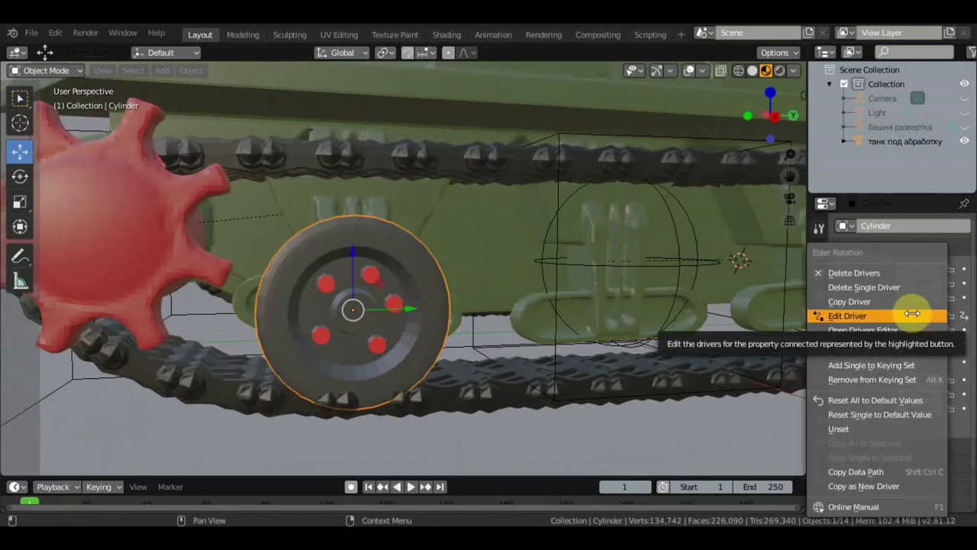
left_click(919, 315)
left_click(814, 303)
left_click_drag(821, 302, 842, 318)
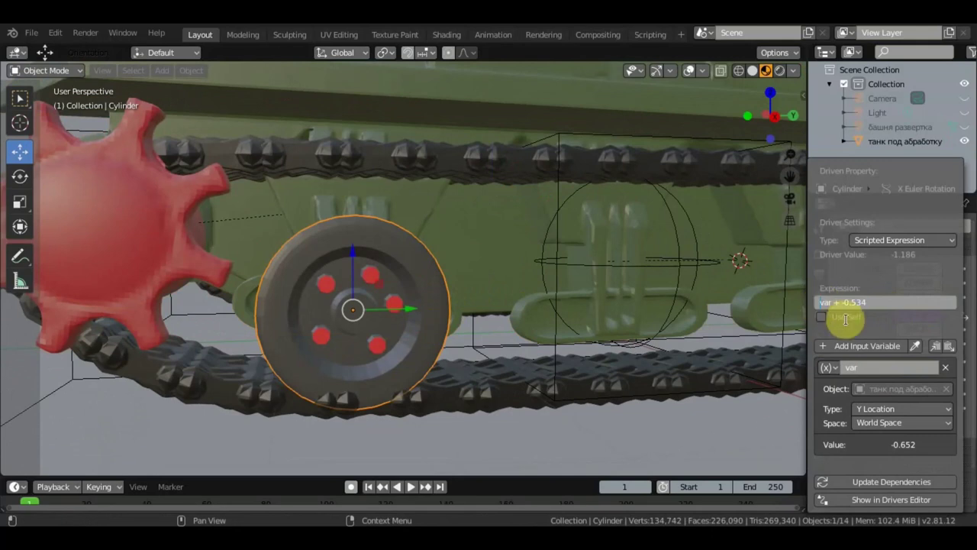
key("BackSpace")
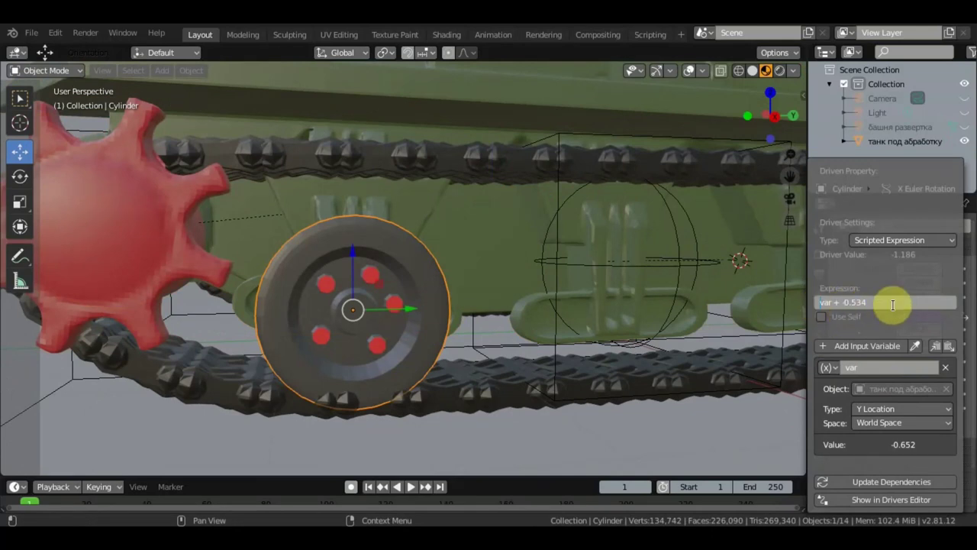
key("Return")
Move the tank body along Y to location -0.1361, 0.2392, 0.8998 to check the wheel
left_click(566, 92)
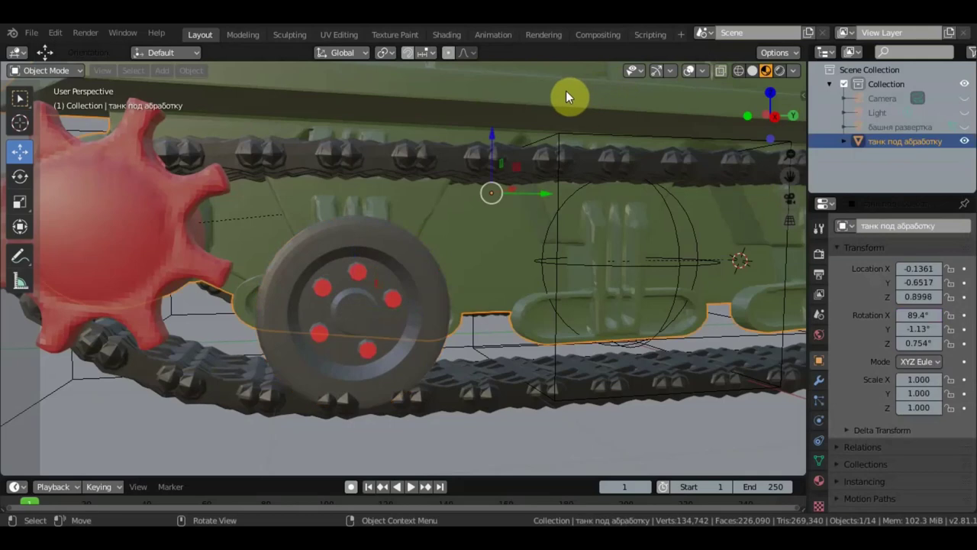
mouse_move(536, 196)
left_mouse_down()
mouse_move(405, 211)
mouse_move(634, 226)
mouse_move(622, 236)
mouse_move(558, 218)
mouse_move(402, 244)
mouse_move(544, 255)
mouse_move(543, 286)
left_mouse_up()
scroll(615, 244, "down", 3)
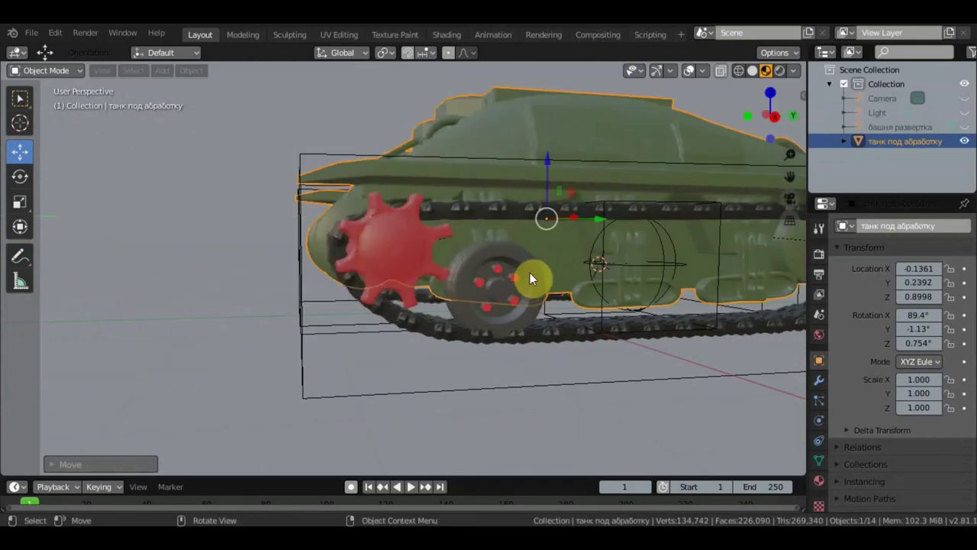
Add a Mirror modifier to the wheel with the tank body 'танк под абработку' as Mirror Object
left_click(532, 279)
mouse_move(564, 280)
middle_mouse_down()
mouse_move(658, 292)
mouse_move(527, 286)
mouse_move(529, 276)
middle_mouse_up()
scroll(541, 274, "down", 3)
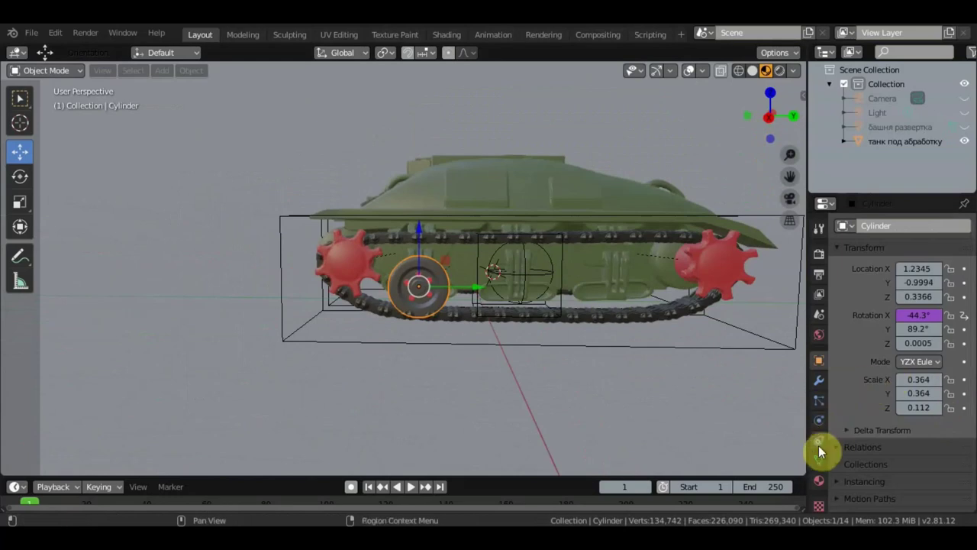
left_click(818, 384)
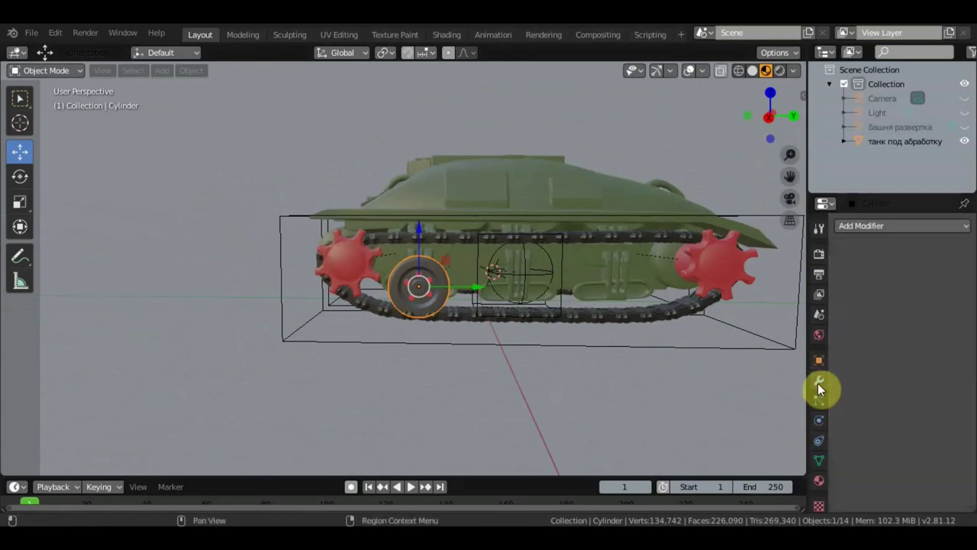
left_click(875, 225)
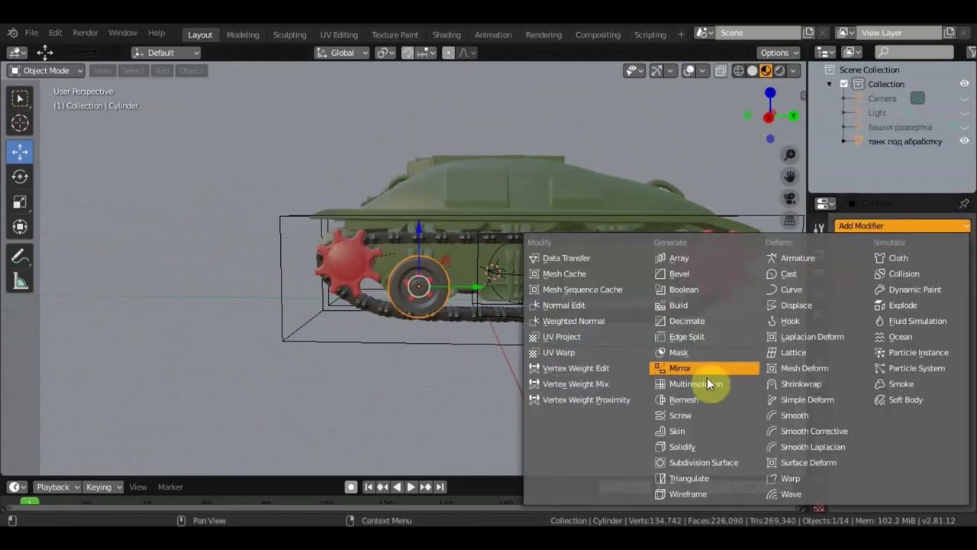
left_click(687, 370)
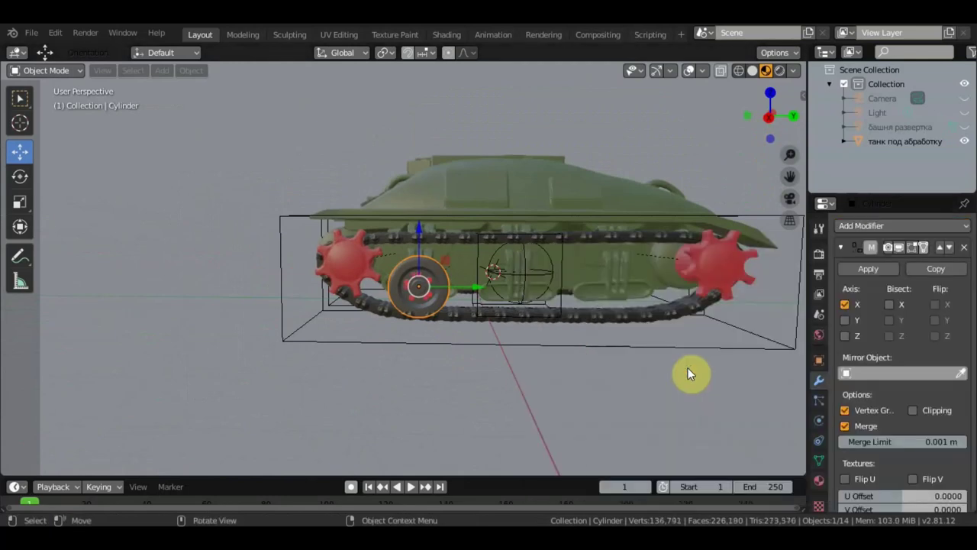
middle_click_drag(542, 395, 641, 399)
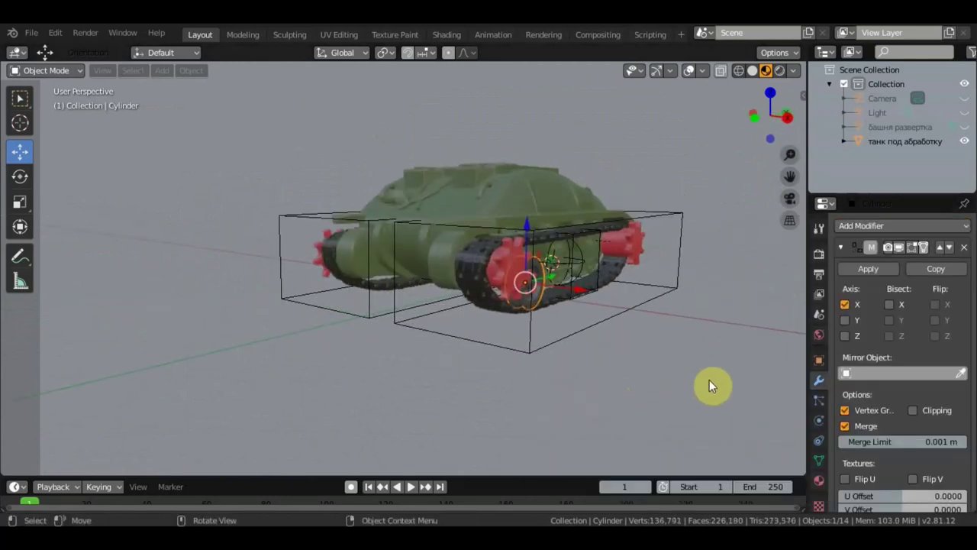
left_click(963, 374)
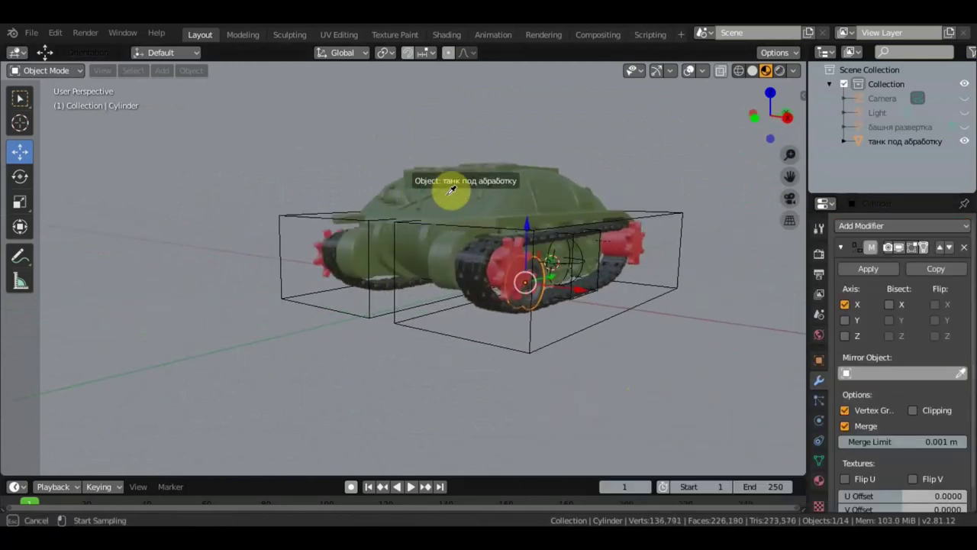
left_click(464, 204)
mouse_move(464, 206)
middle_mouse_down()
mouse_move(577, 216)
mouse_move(714, 200)
mouse_move(531, 240)
mouse_move(343, 234)
mouse_move(635, 275)
middle_mouse_up()
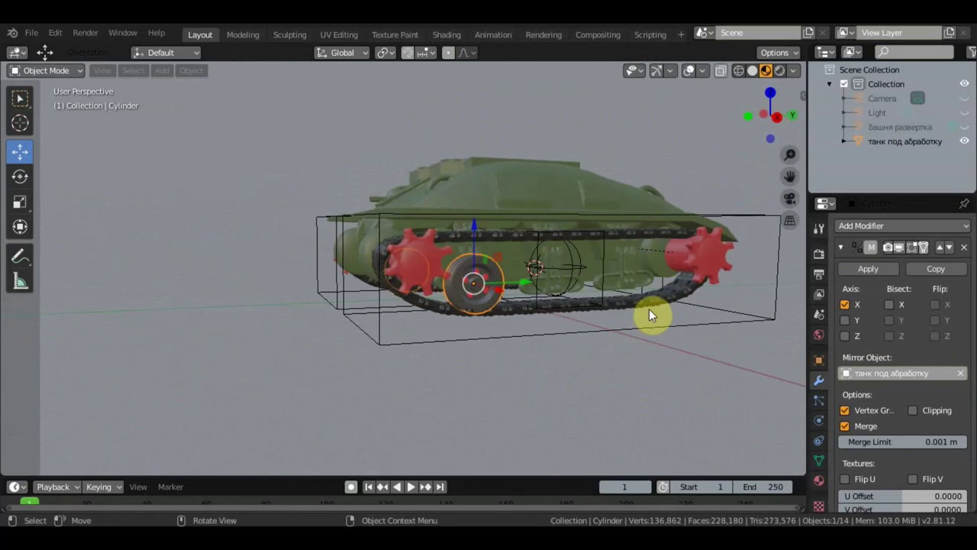
In Top view, duplicate the road wheel and slide the copy into the gap along the track
key("KP_7")
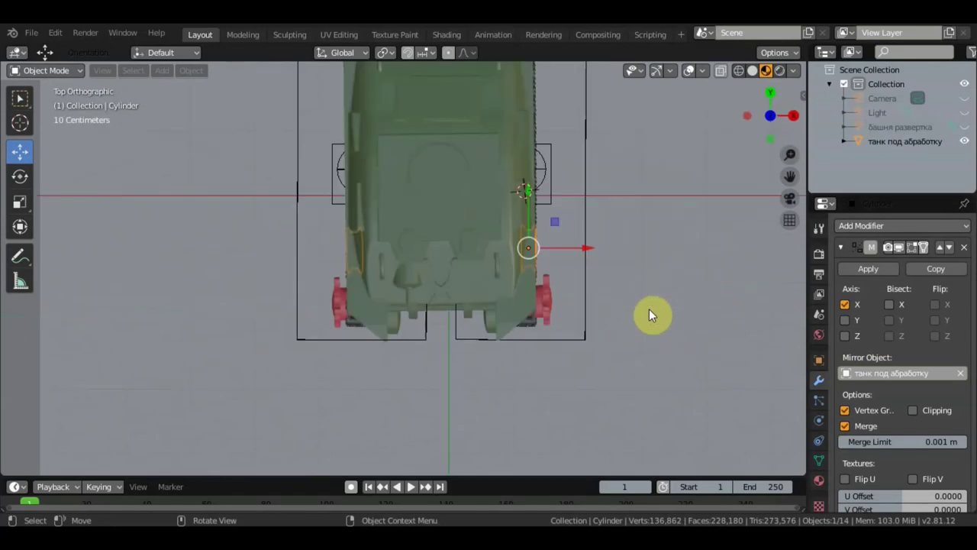
key("shift+d")
key("Escape")
left_click_drag(524, 189, 532, 138)
mouse_move(630, 251)
middle_mouse_down()
mouse_move(474, 167)
mouse_move(528, 201)
middle_mouse_up()
left_click_drag(533, 277, 556, 279)
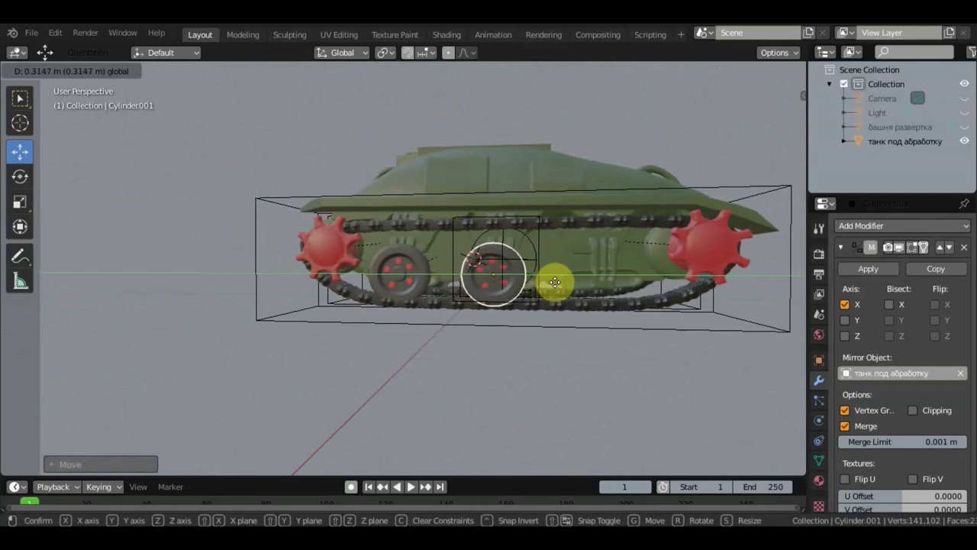
left_click_drag(494, 220, 497, 223)
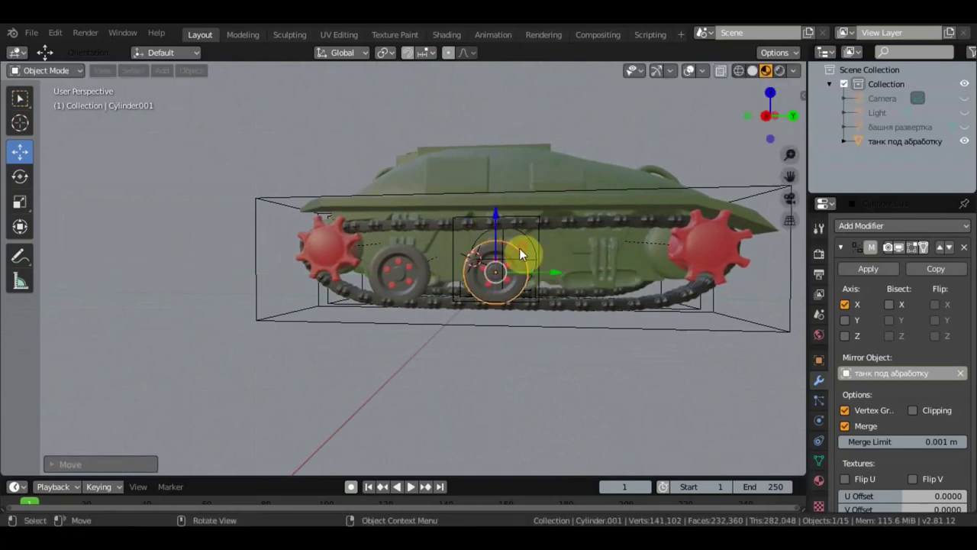
In Right view, duplicate the wheel again and place Cylinder.002 about 1.495 m rearward near the back sprocket
key("KP_3")
key("shift+d")
right_click(567, 313)
mouse_move(552, 272)
left_mouse_down()
mouse_move(646, 281)
mouse_move(632, 281)
left_mouse_up()
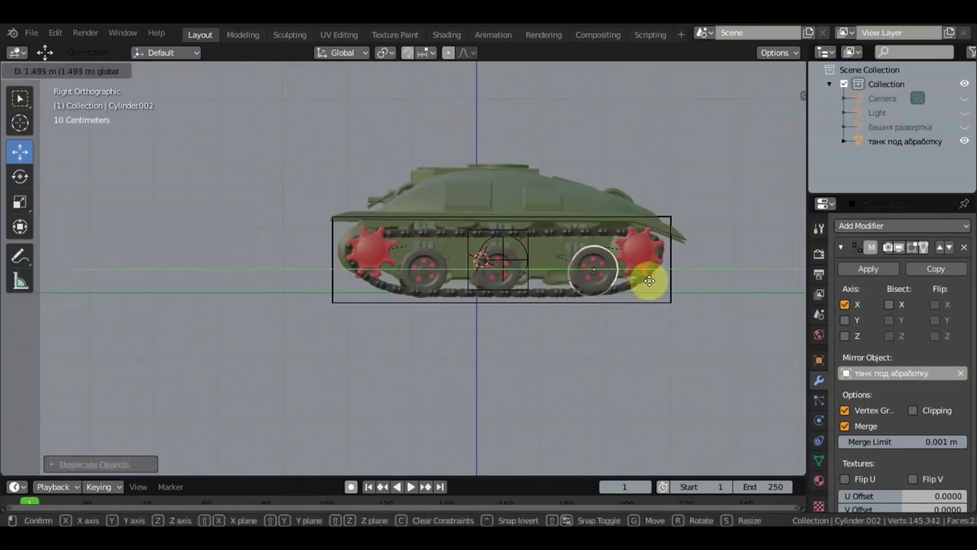
left_click(632, 282)
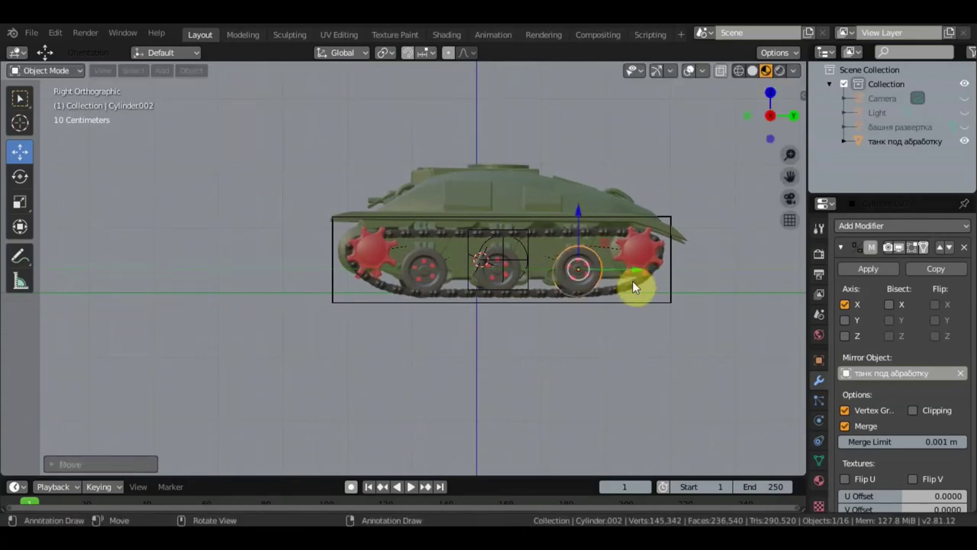
mouse_move(609, 386)
middle_mouse_down()
mouse_move(633, 406)
mouse_move(567, 378)
mouse_move(573, 263)
middle_mouse_up()
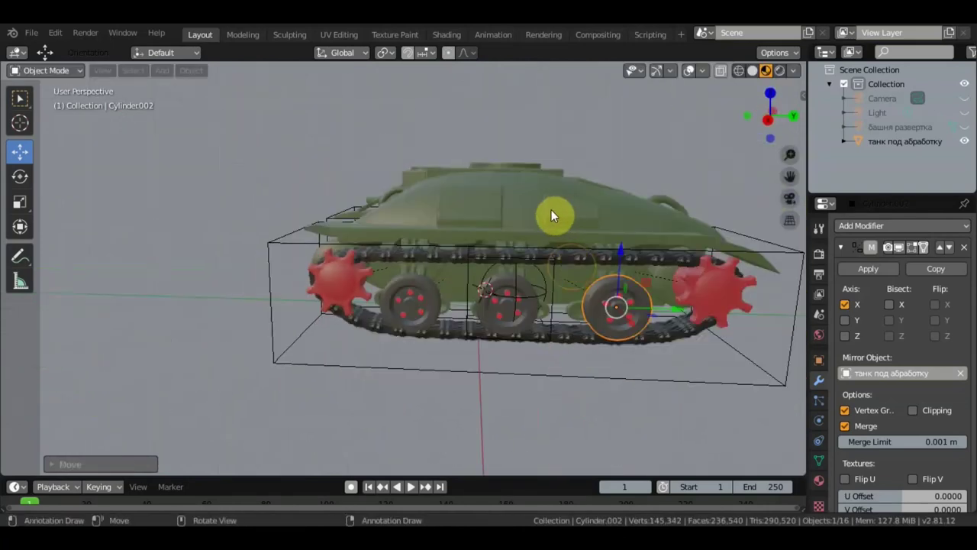
left_click(532, 205)
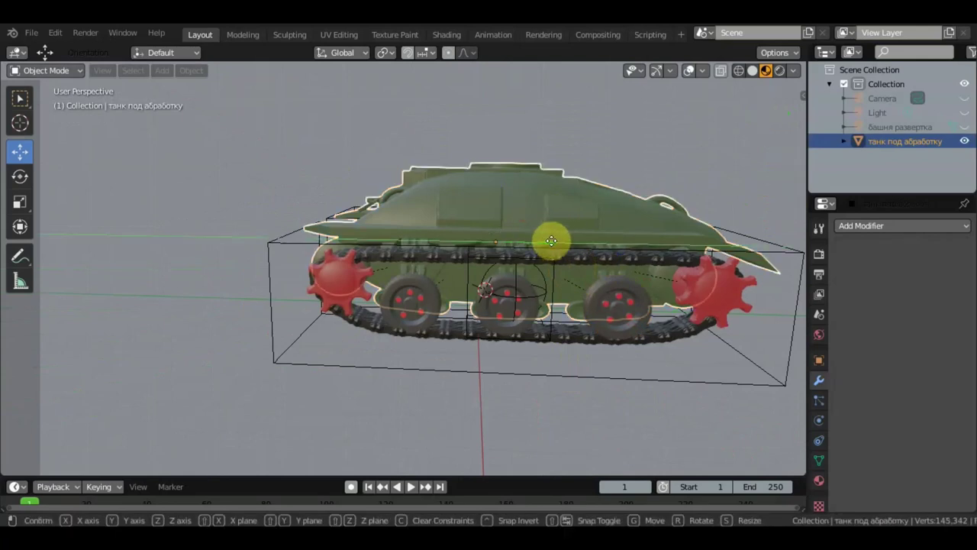
Slide the tank body along its length over the tracks and unhide the turret in the Outliner
mouse_move(530, 239)
left_mouse_down()
mouse_move(297, 246)
mouse_move(405, 252)
mouse_move(532, 285)
mouse_move(529, 275)
left_mouse_up()
mouse_move(542, 278)
middle_mouse_down()
mouse_move(638, 268)
mouse_move(617, 324)
mouse_move(534, 334)
middle_mouse_up()
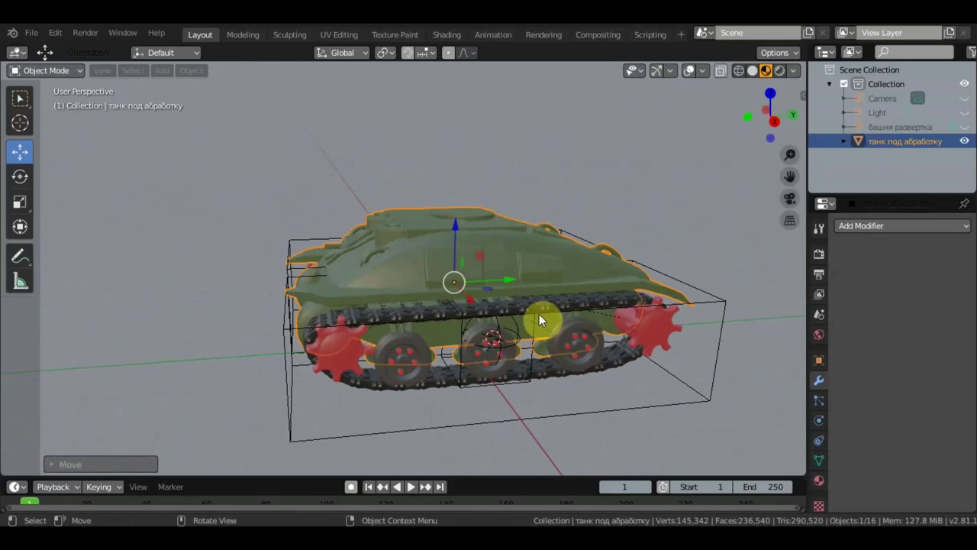
left_click(964, 126)
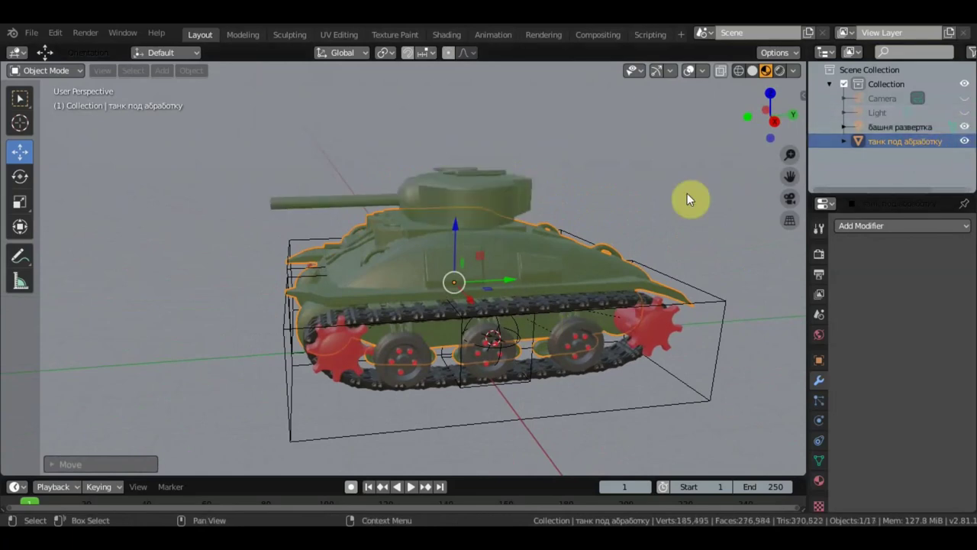
left_click(162, 70)
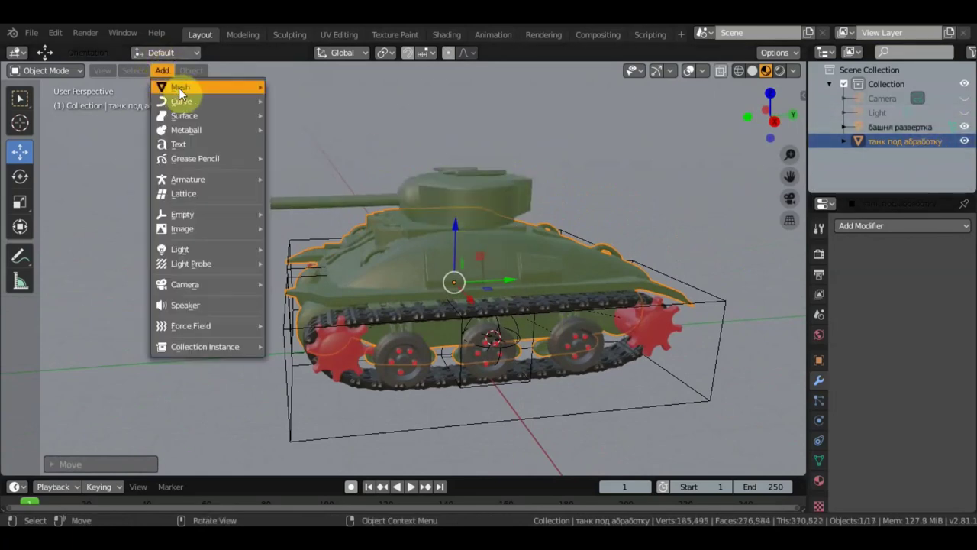
mouse_move(183, 214)
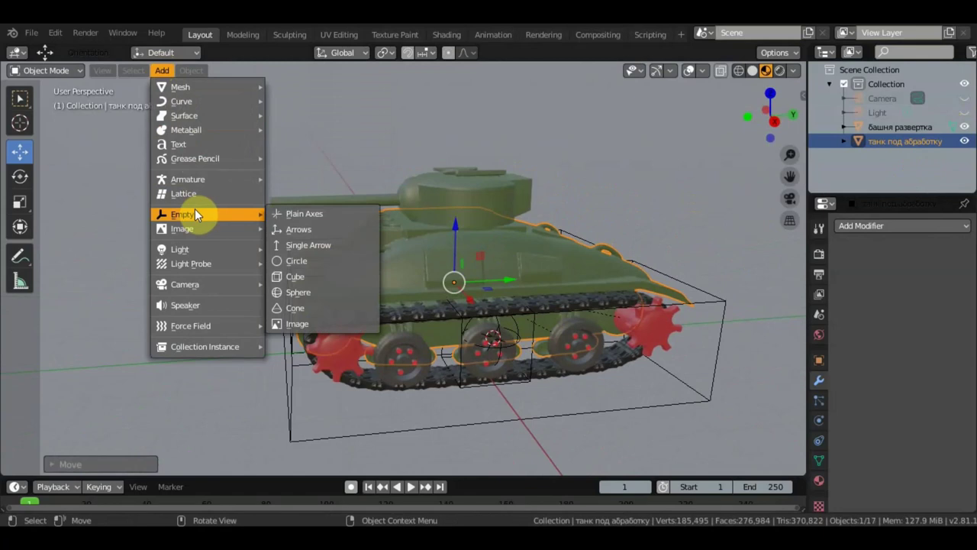
Add a Cube empty and move it above and over the turret
left_click(314, 275)
left_click_drag(496, 281, 528, 149)
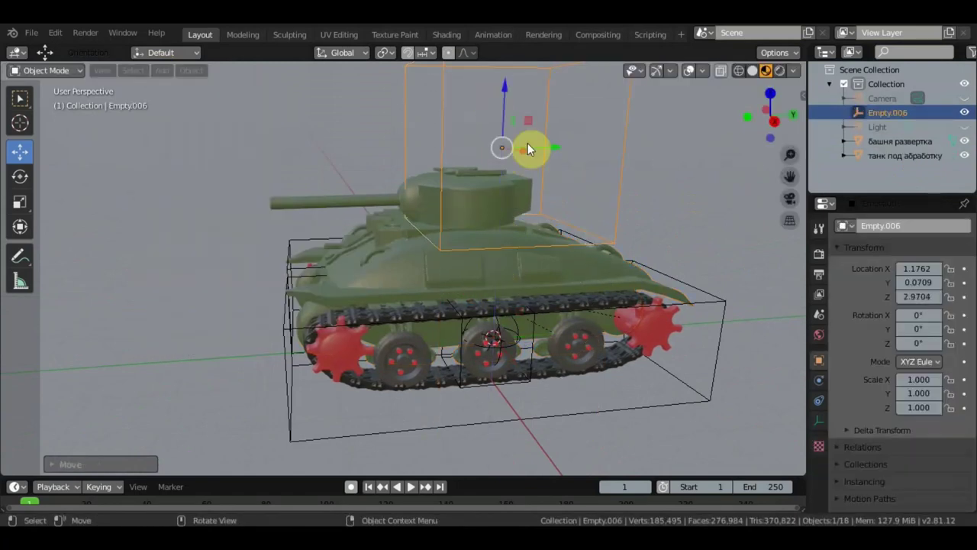
left_click(898, 141)
scroll(600, 175, "down", 1)
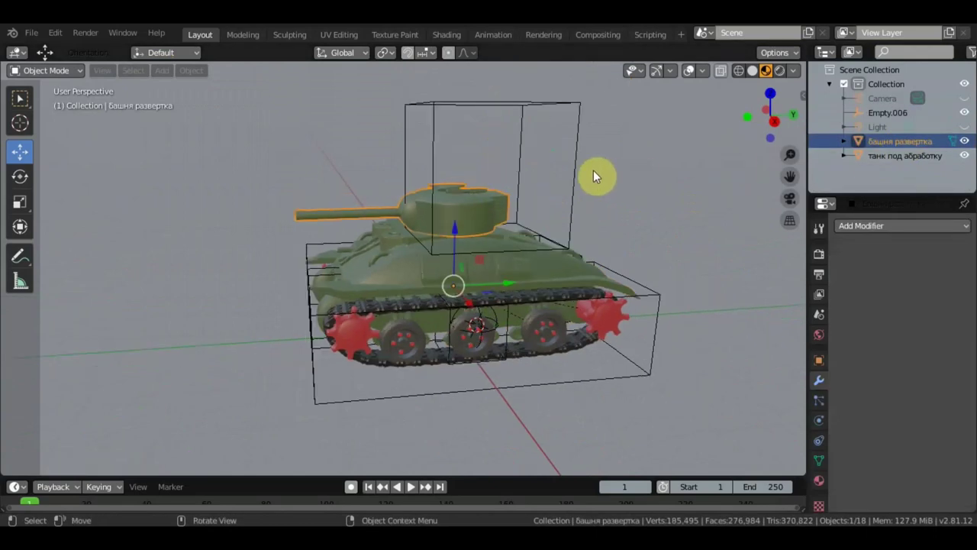
left_click(571, 174)
left_click_drag(523, 177, 77, 229)
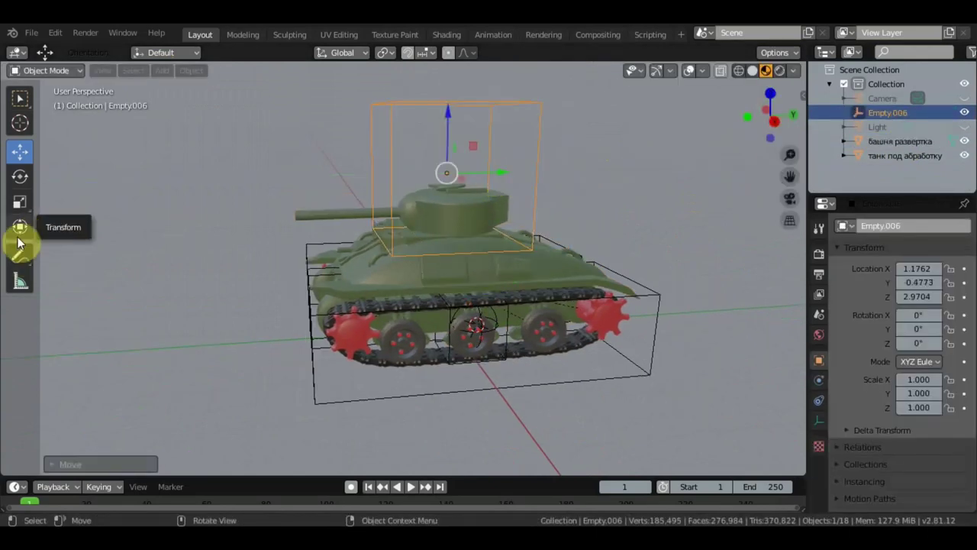
Flatten the cube empty to a Z scale of 0.51 and lower it toward the turret
left_click(20, 227)
left_click_drag(448, 132, 449, 156)
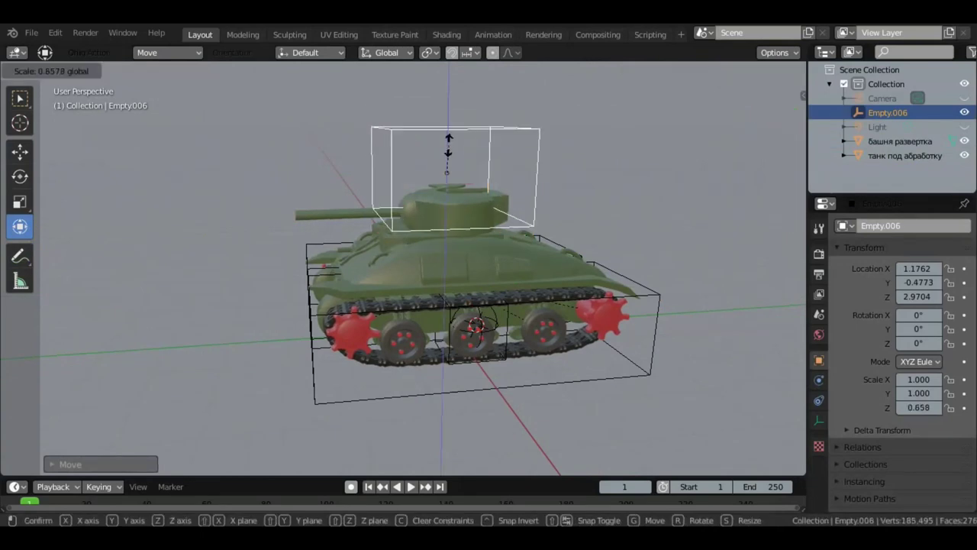
left_click_drag(452, 93, 456, 117)
middle_click_drag(456, 118, 585, 152)
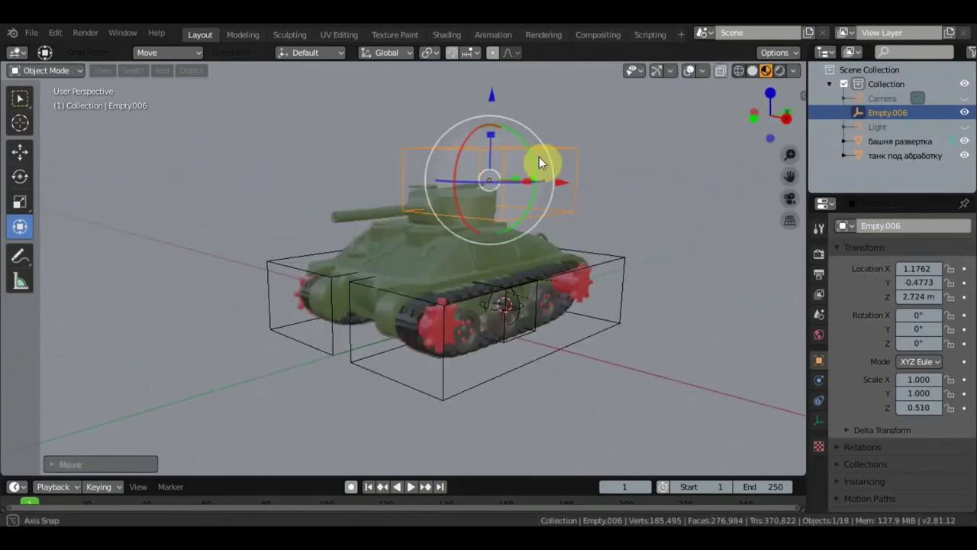
In Front Orthographic view, centre the empty around the turret at Z 2.2723
key("KP_1")
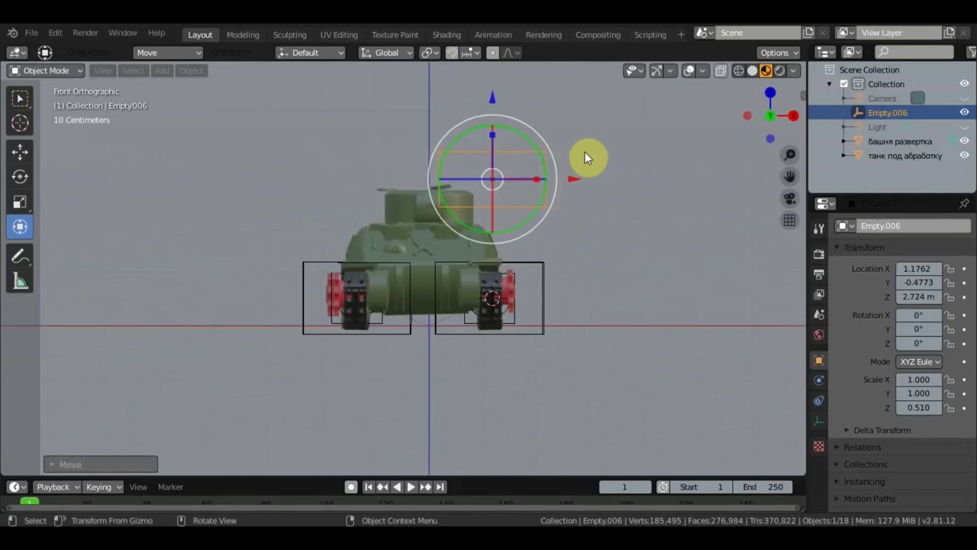
key("g")
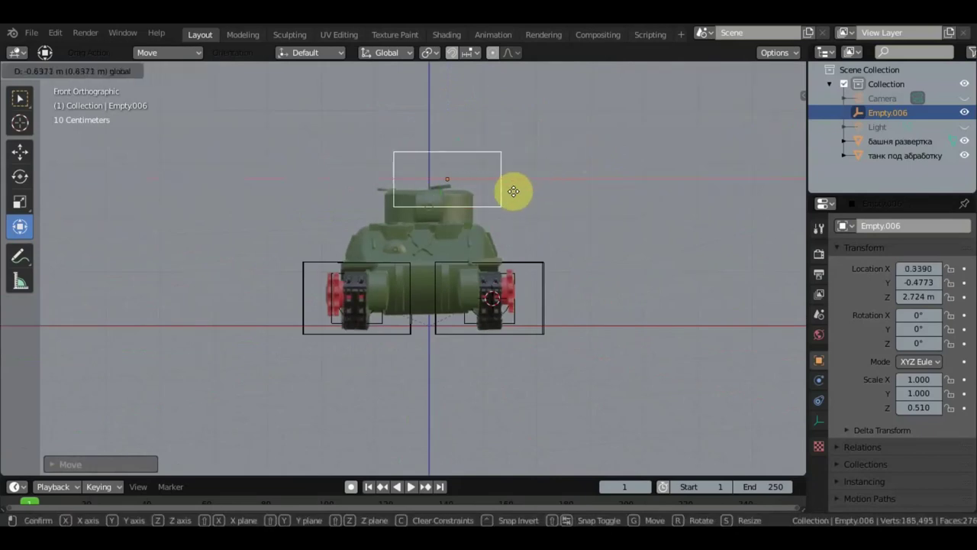
left_click(498, 201)
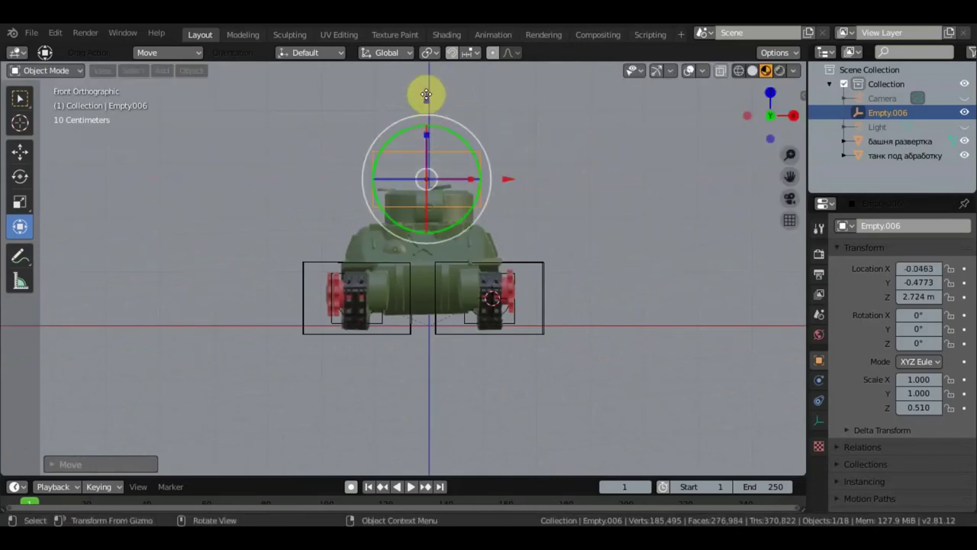
left_click_drag(426, 99, 427, 119)
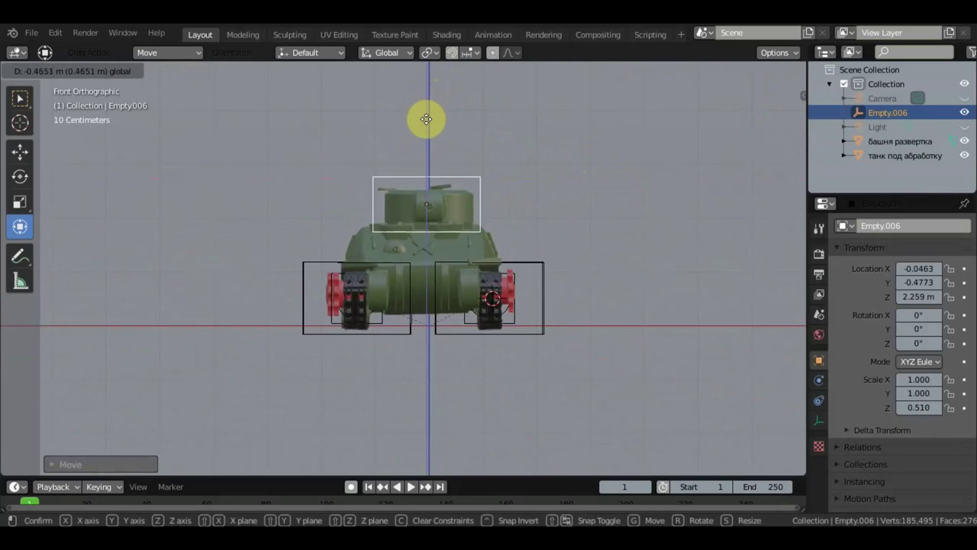
left_click_drag(426, 119, 427, 118)
left_click(427, 118)
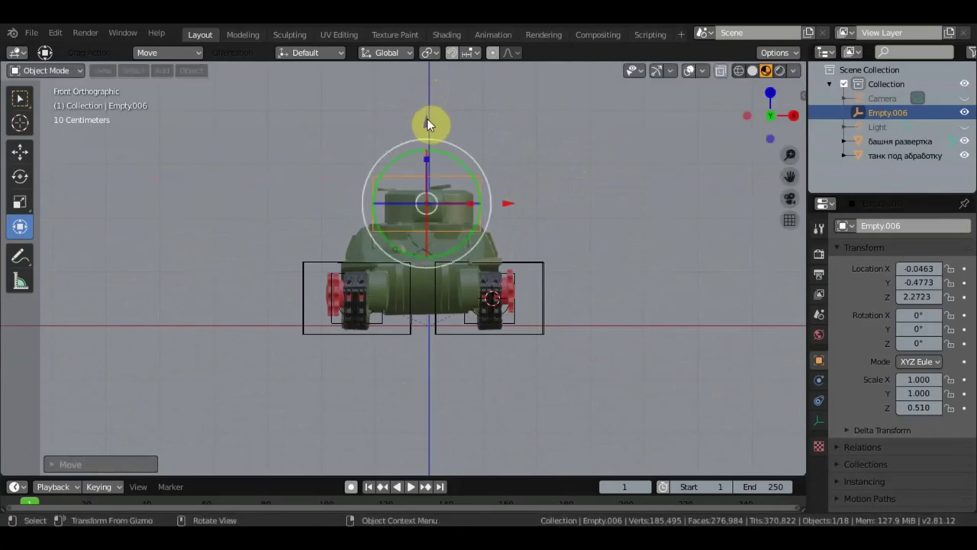
scroll(438, 145, "up", 2)
scroll(488, 172, "up", 2)
Nudge the turret sideways to centre it, then select both the cube empty and the turret
left_click(485, 173)
left_click(20, 97)
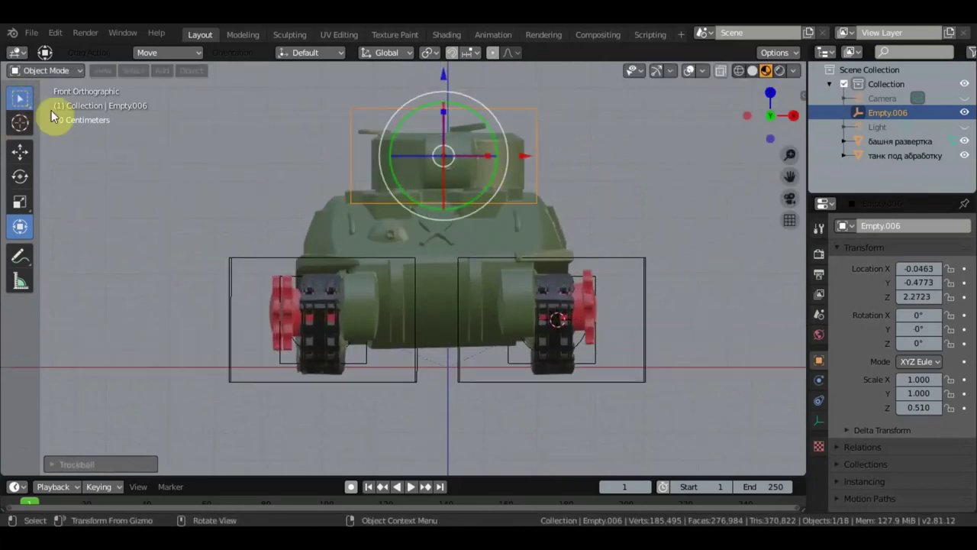
left_click(501, 171)
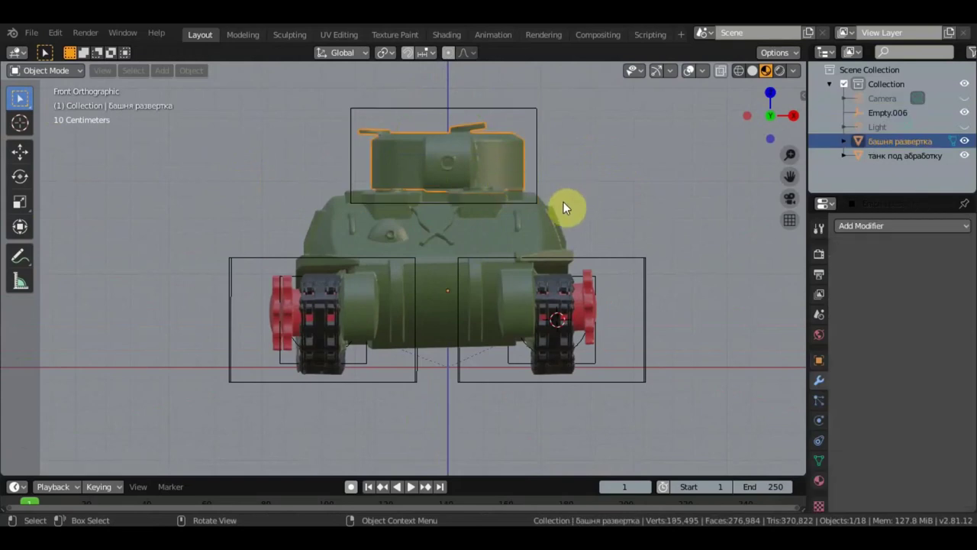
mouse_move(543, 181)
middle_mouse_down()
mouse_move(538, 321)
mouse_move(520, 171)
middle_mouse_up()
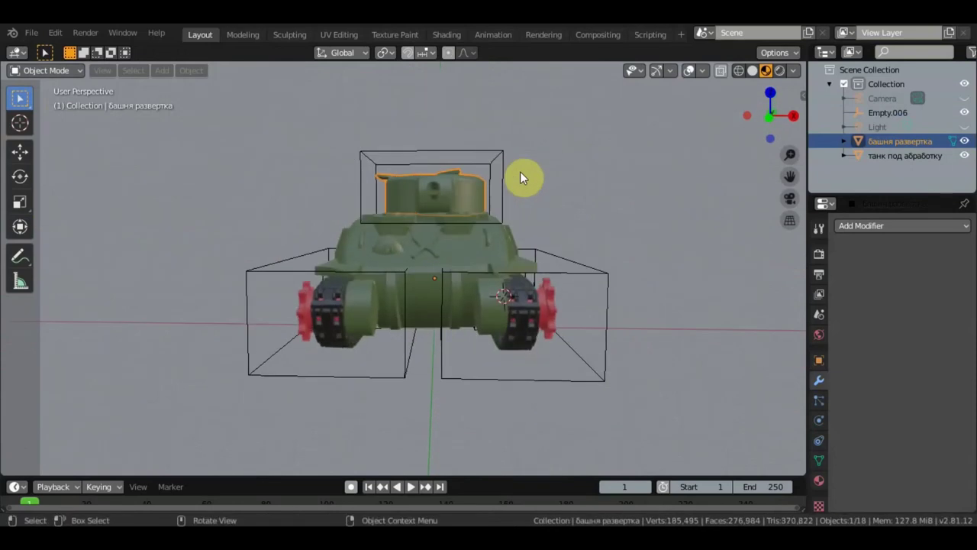
left_click(30, 153)
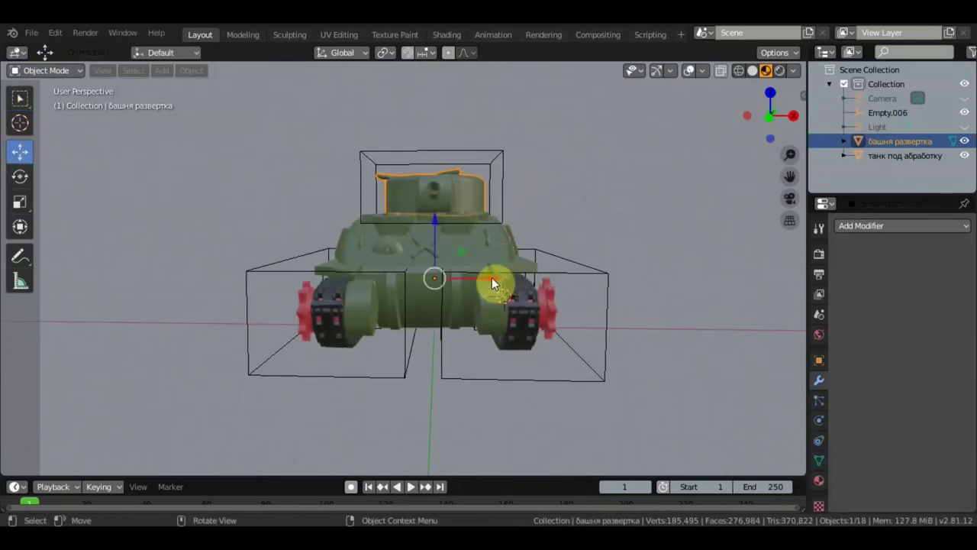
left_click_drag(492, 277, 487, 278)
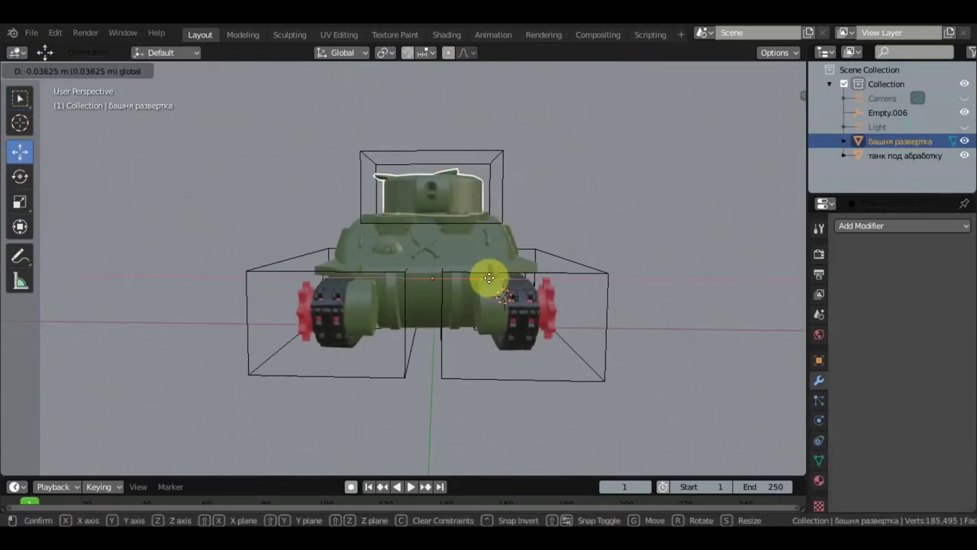
left_click(493, 153)
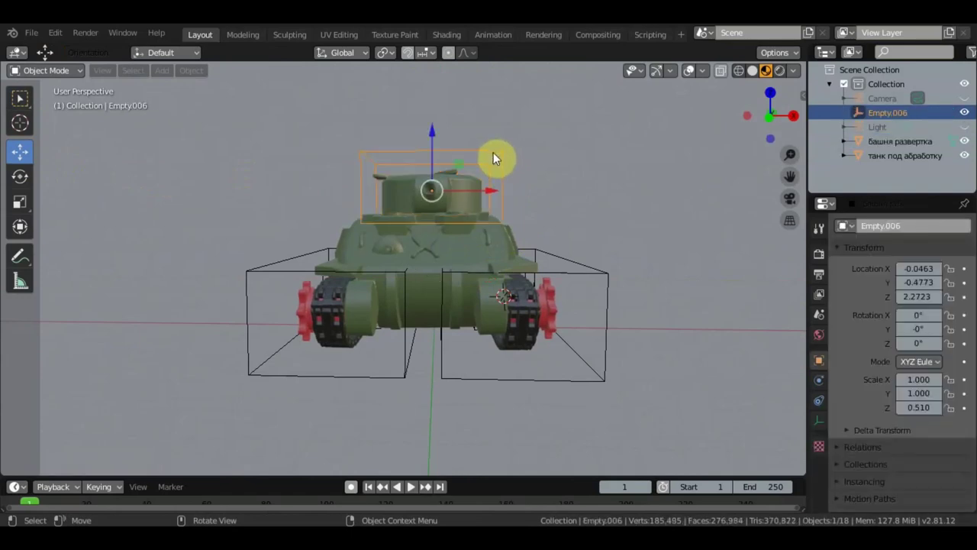
left_click(467, 198)
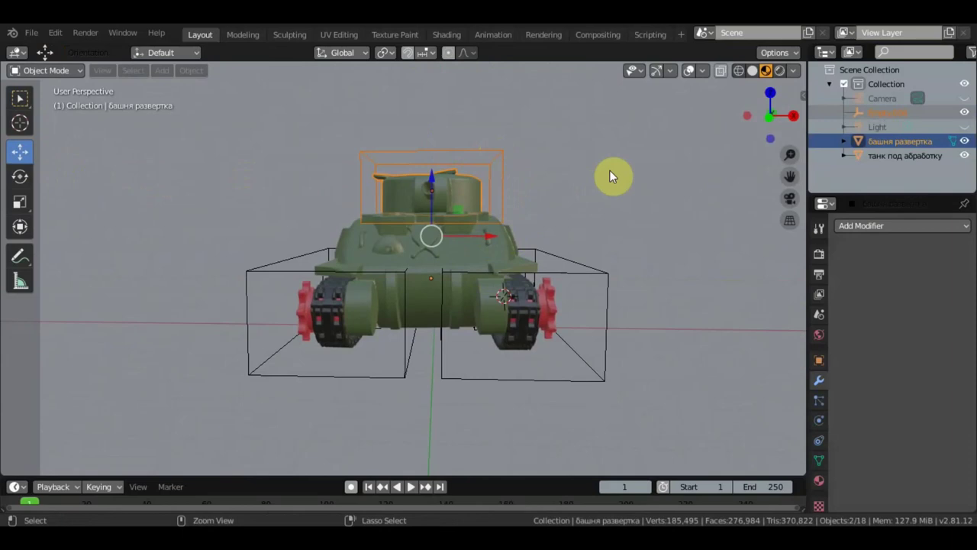
Parent the turret to the cube empty, then the empty to the tank body, via Ctrl+P > Object
key("ctrl+p")
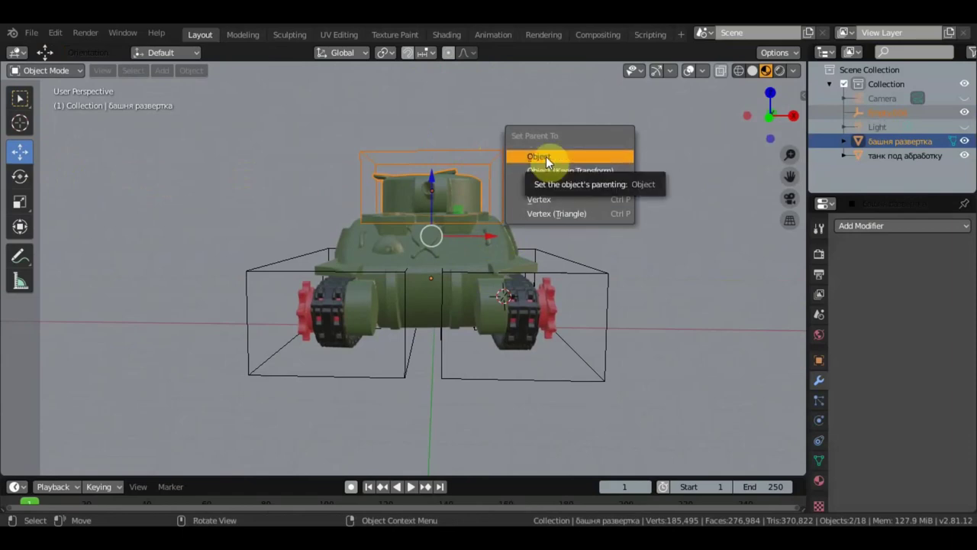
left_click(570, 172)
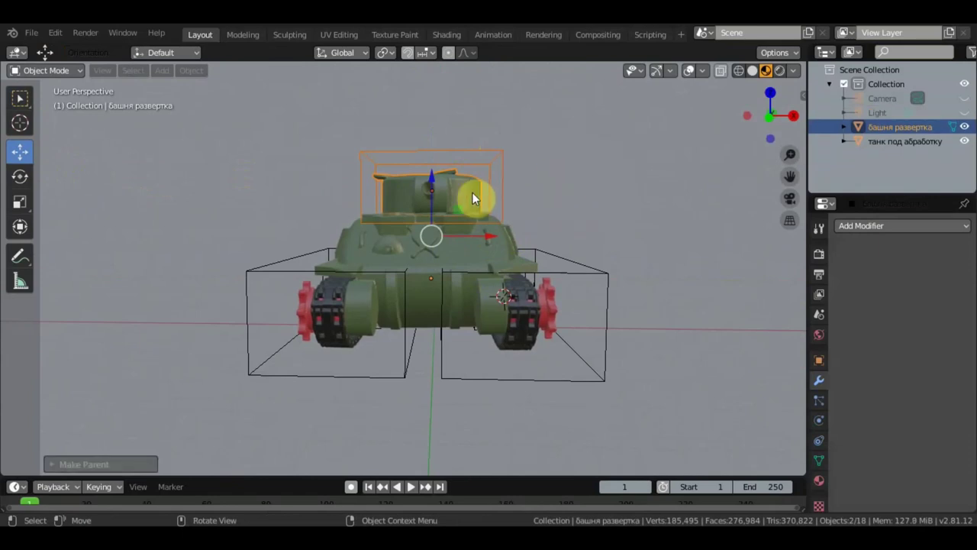
left_click(487, 149)
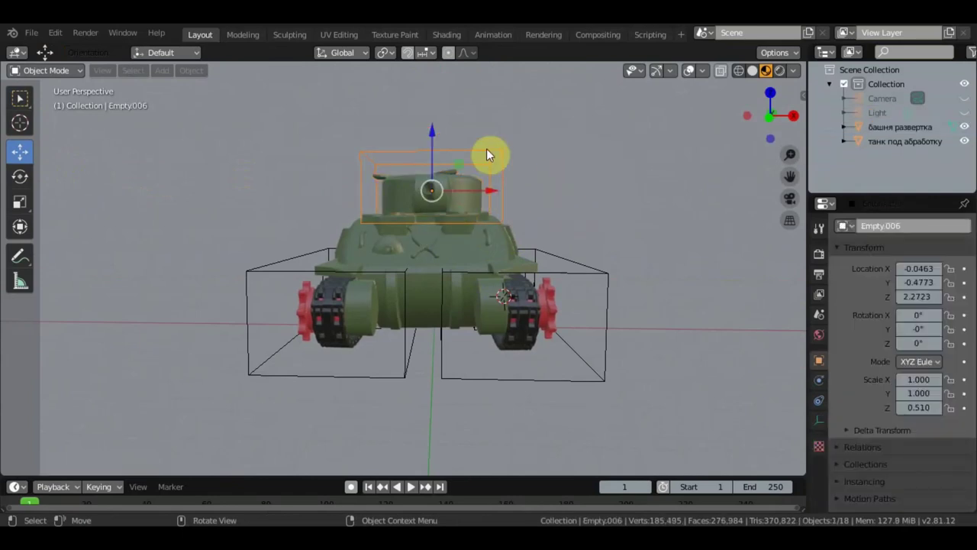
left_click(490, 243, "shift")
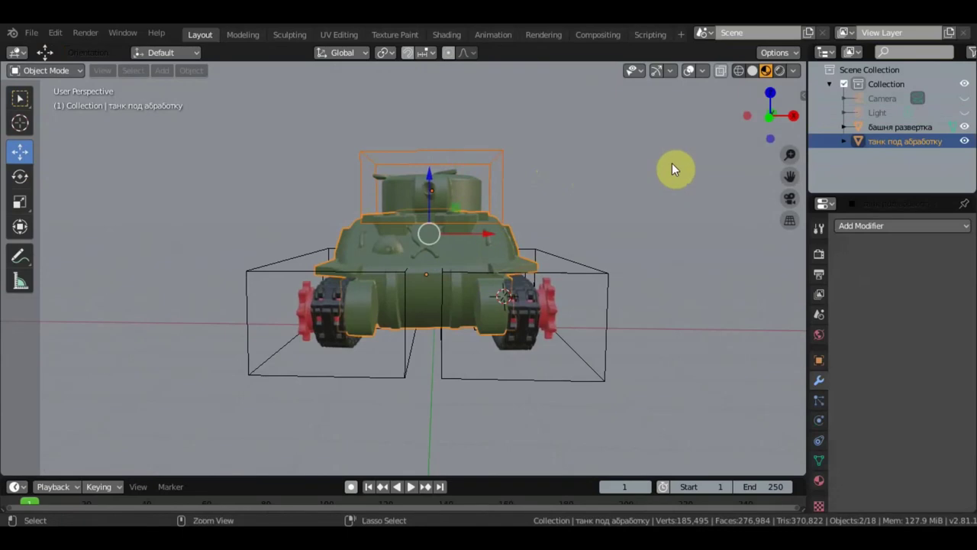
key("ctrl+p")
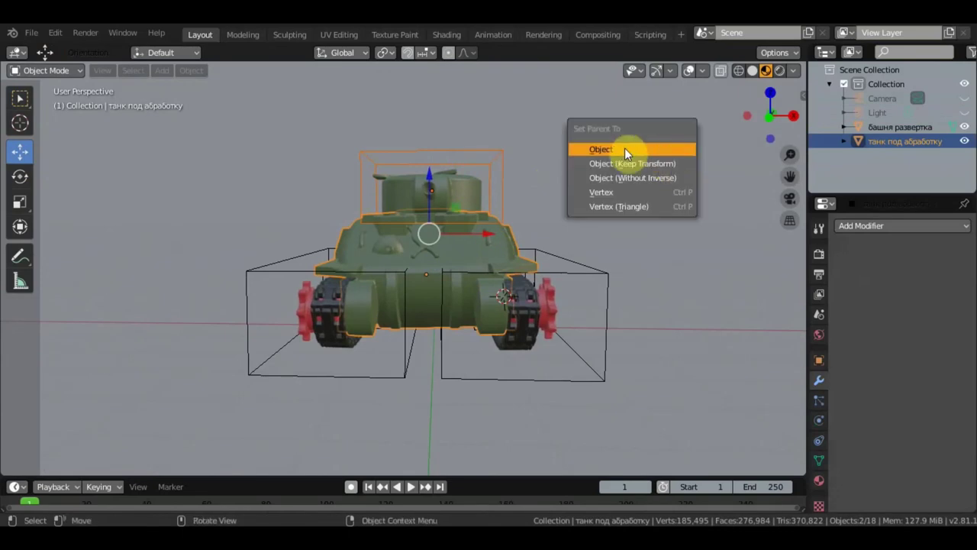
left_click(625, 148)
Slide the tank body forward to test that the empty travels with it
mouse_move(600, 194)
middle_mouse_down()
mouse_move(517, 212)
mouse_move(438, 213)
mouse_move(487, 262)
middle_mouse_up()
left_click(487, 258)
mouse_move(505, 272)
left_mouse_down()
mouse_move(491, 280)
mouse_move(528, 279)
mouse_move(517, 285)
left_mouse_up()
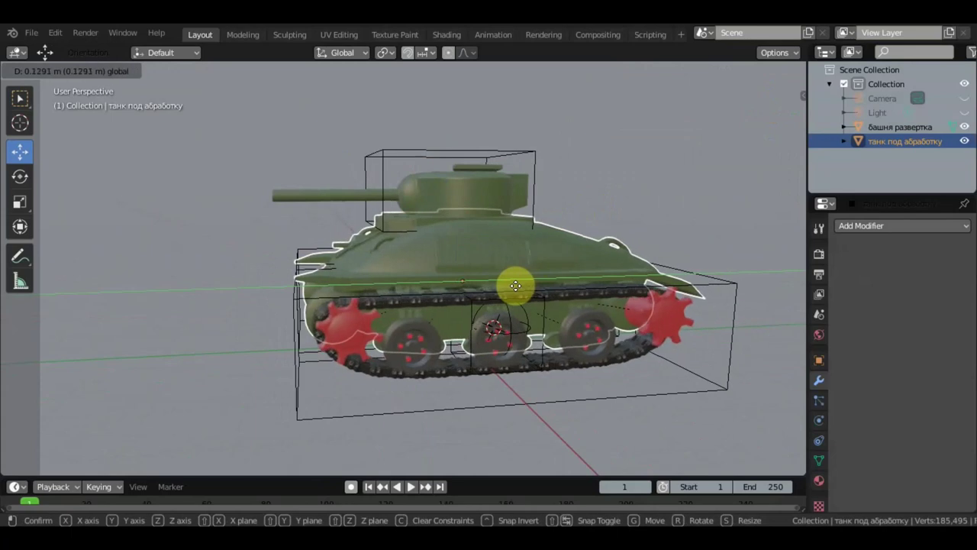
Make the cube empty Empty.006 the turret's parent with Ctrl+P > Object
left_click_drag(495, 227, 495, 226)
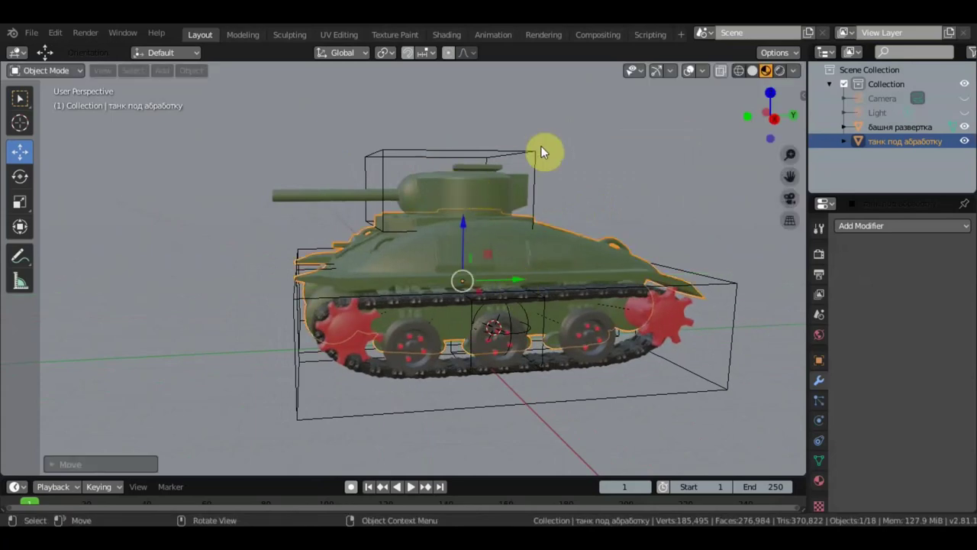
left_click(469, 188)
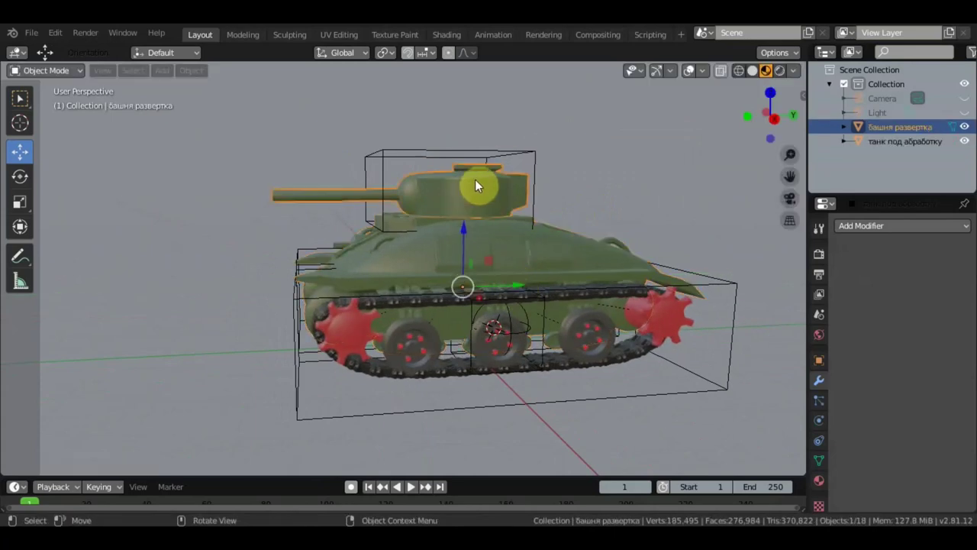
left_click(503, 150)
key("ctrl+p")
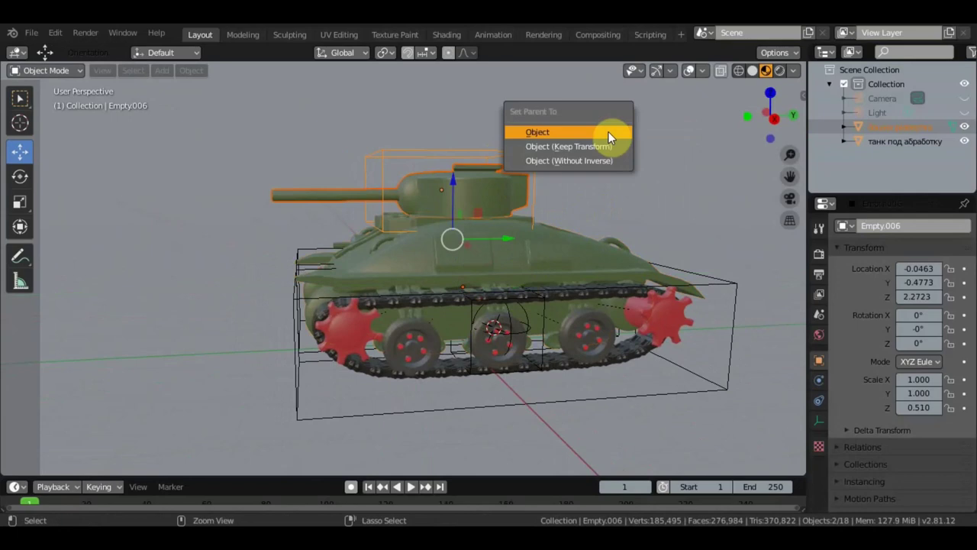
left_click(578, 146)
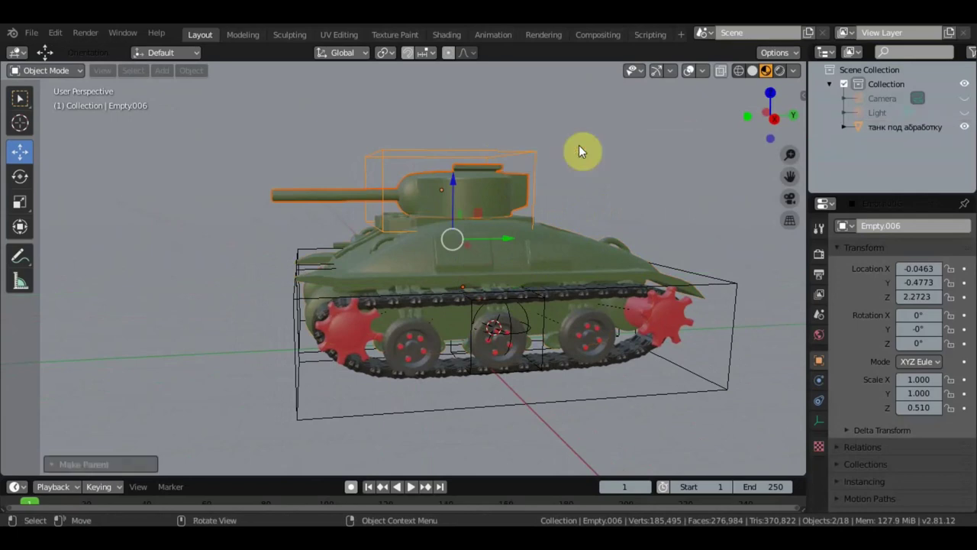
Raise Empty.006 slightly along Z and parent it to the tank body with Keep Transform
left_click(518, 152)
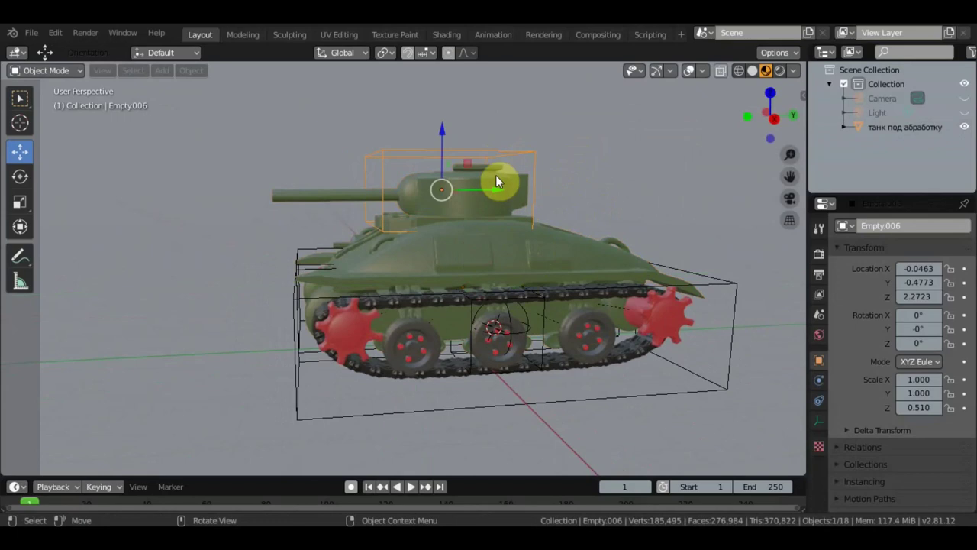
left_click_drag(443, 131, 441, 132)
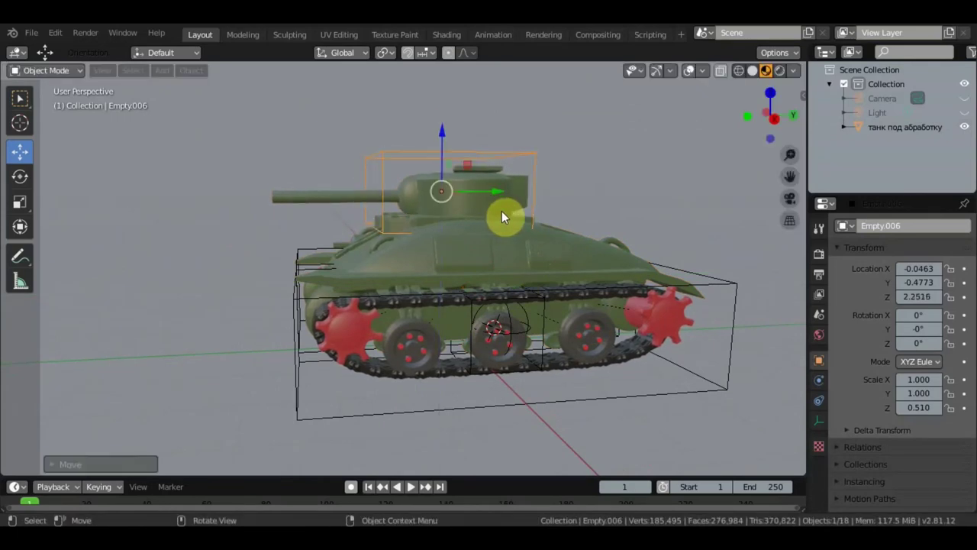
left_click(492, 238)
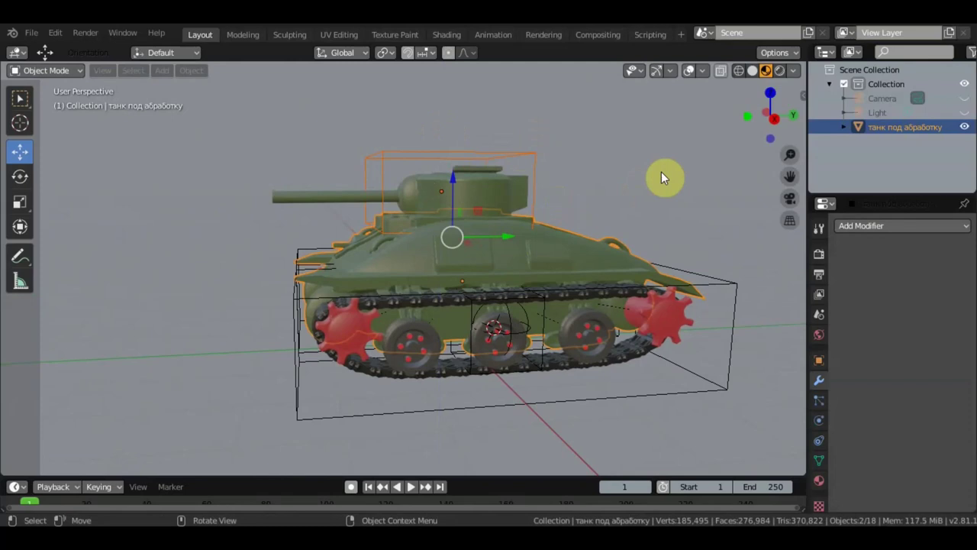
key("ctrl+p")
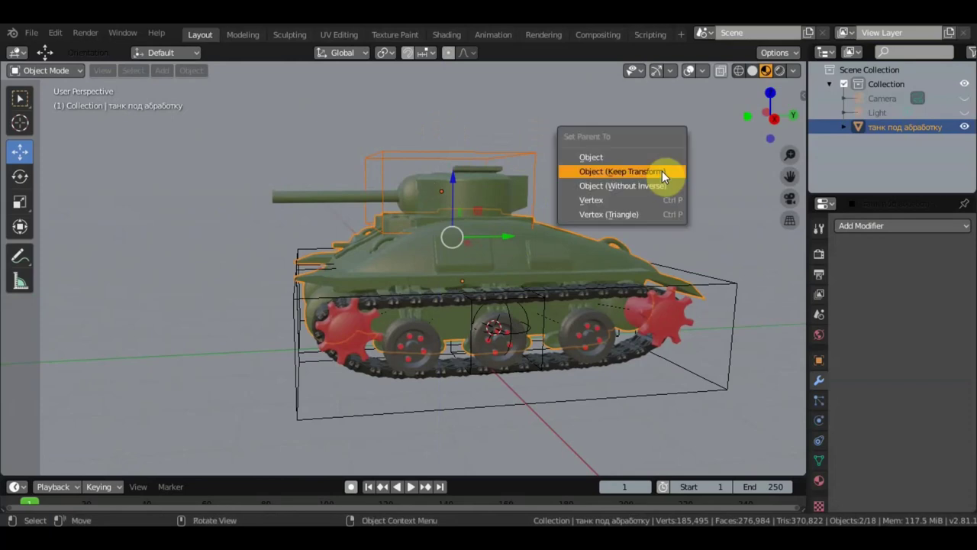
left_click(610, 170)
Move the tank body to confirm the turret box follows, then select Empty.006
left_click(512, 251)
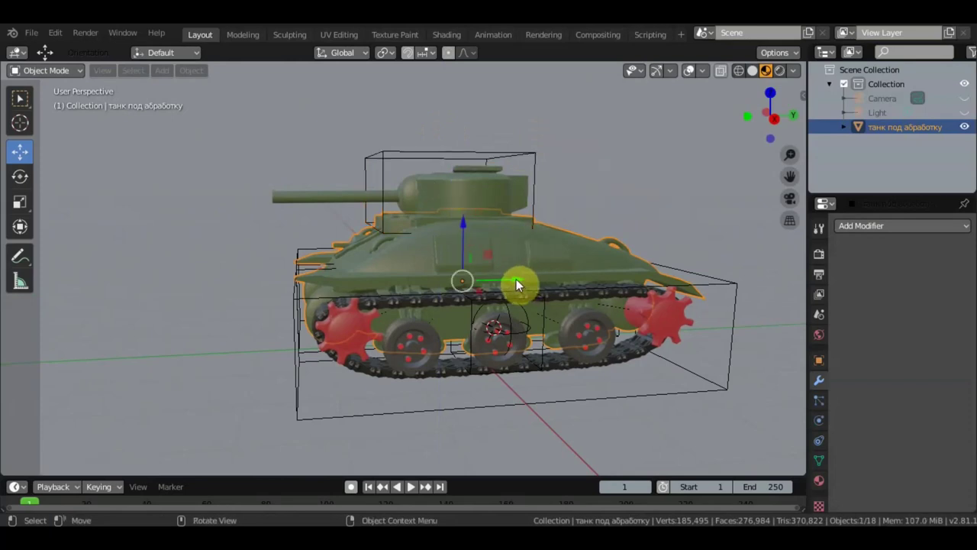
mouse_move(517, 281)
left_mouse_down()
mouse_move(362, 281)
mouse_move(445, 282)
mouse_move(464, 323)
left_mouse_up()
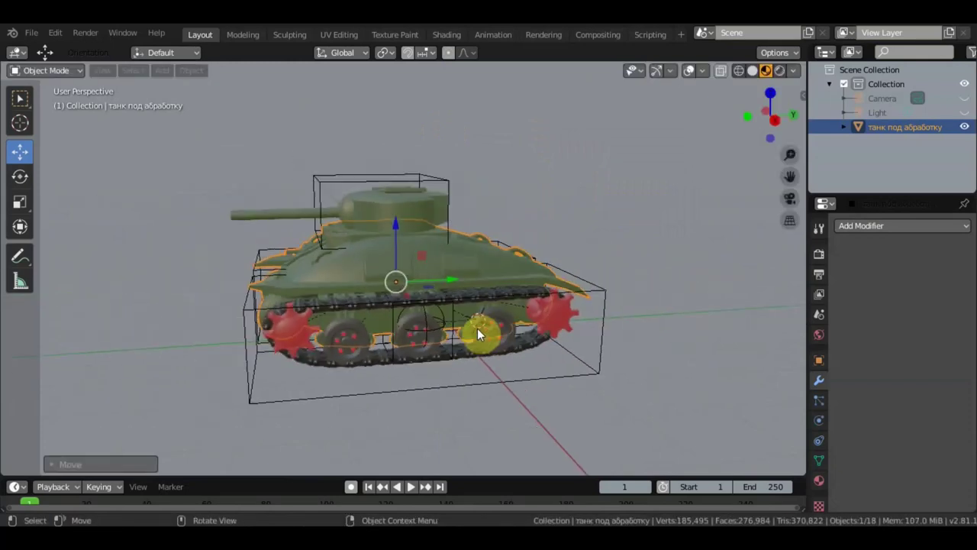
middle_click_drag(484, 339, 521, 401)
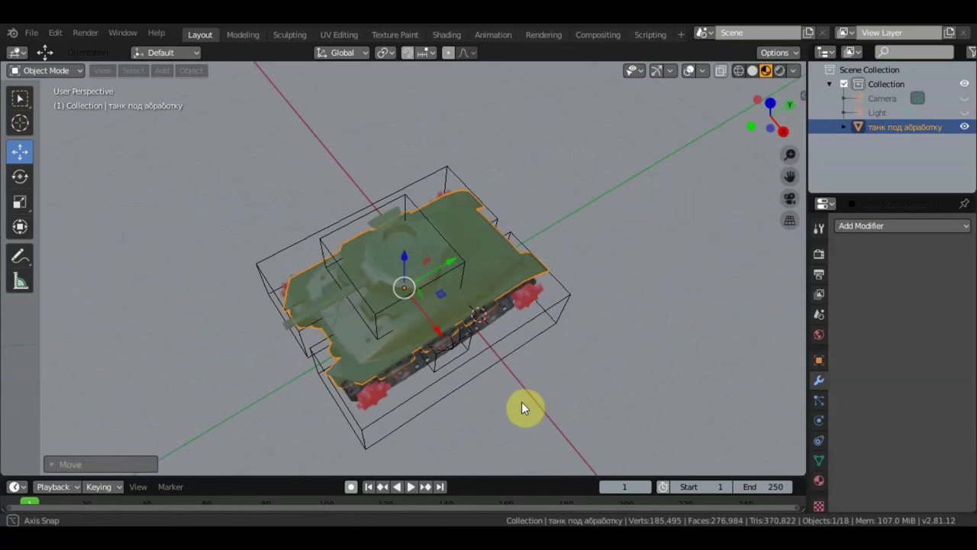
left_click(450, 247)
key("KP_7")
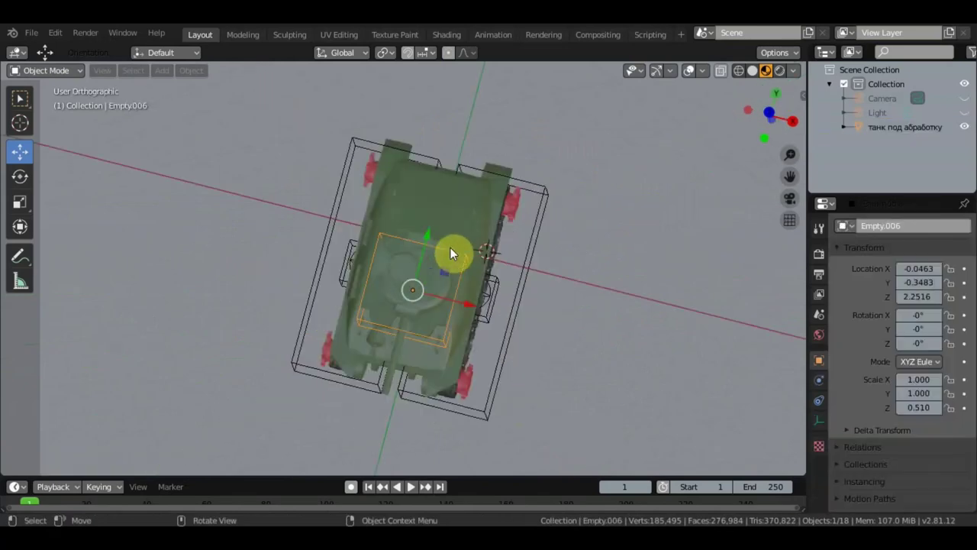
In Top view, rotate Empty.006 around Z to swing the turret, then clear its rotation with Alt+R
key("KP_7")
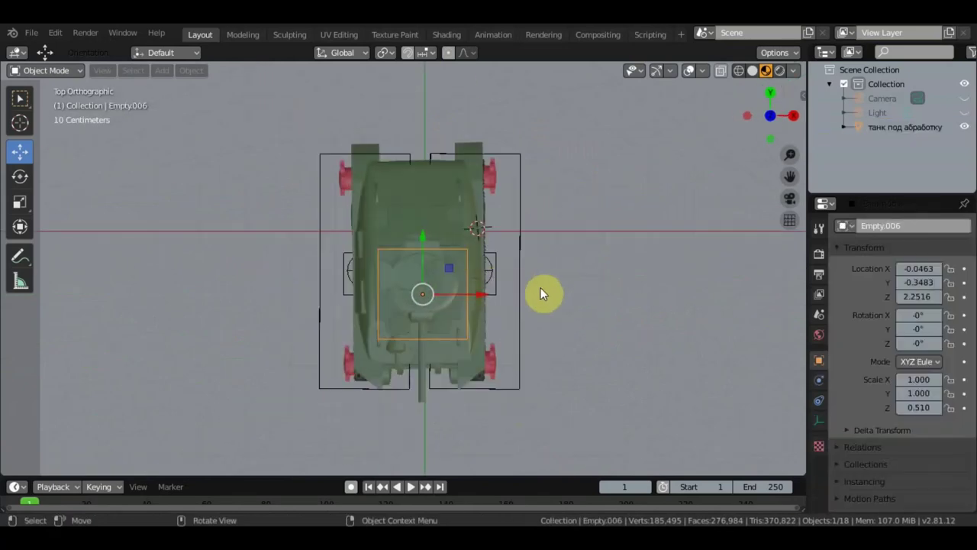
left_click(25, 229)
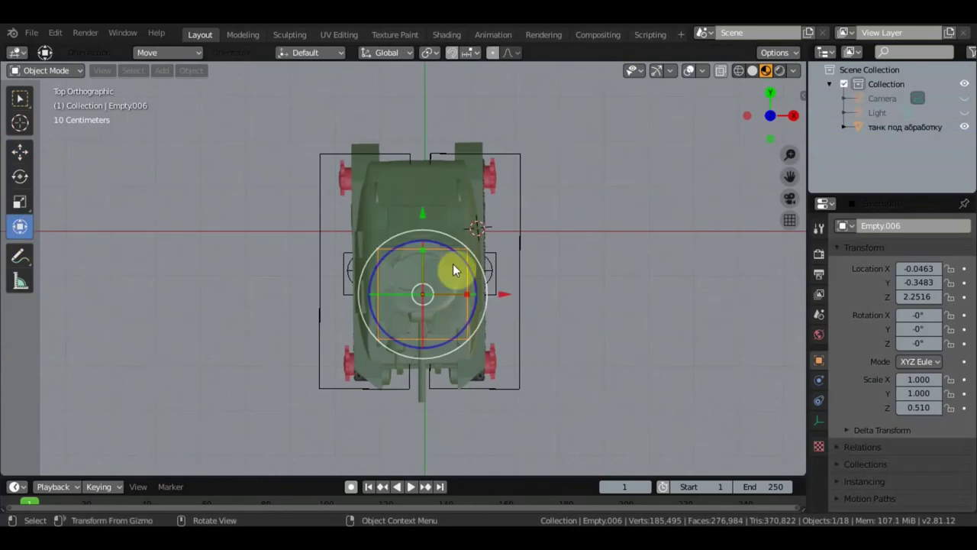
mouse_move(482, 265)
left_mouse_down()
mouse_move(383, 157)
mouse_move(322, 137)
left_mouse_up()
mouse_move(536, 275)
middle_mouse_down()
mouse_move(441, 193)
mouse_move(593, 342)
middle_mouse_up()
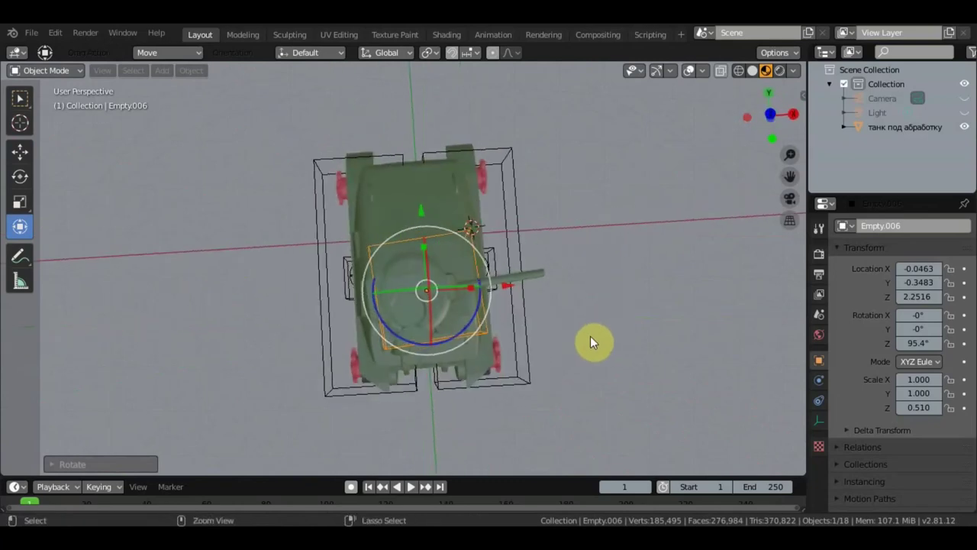
key("alt+r")
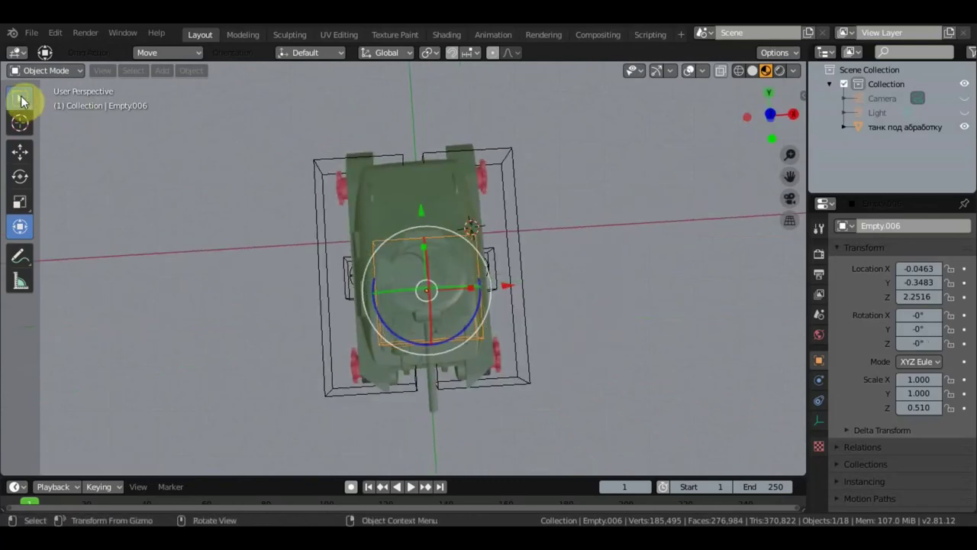
left_click(21, 99)
left_click(405, 287)
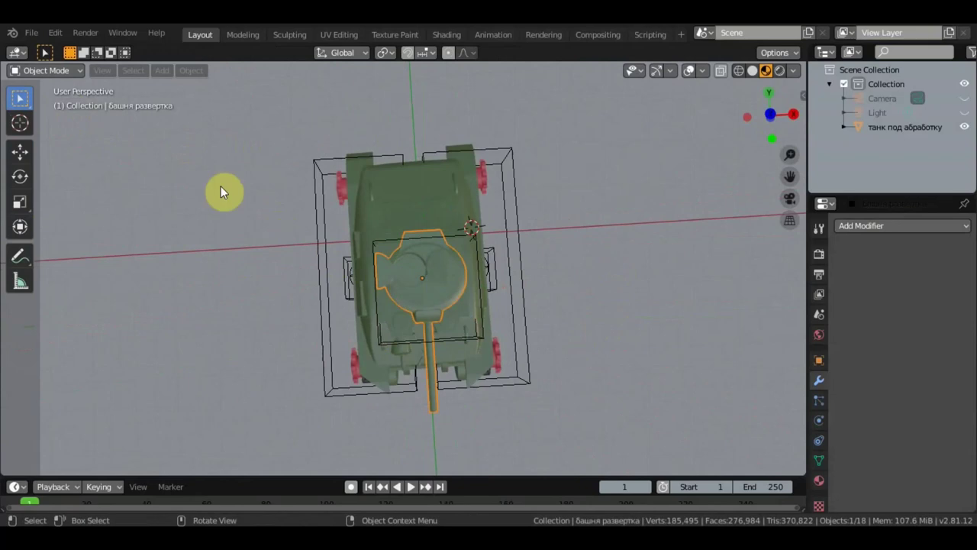
Set the turret's origin to geometry and rotate it so the barrel points straight forward
left_click(202, 72)
mouse_move(213, 101)
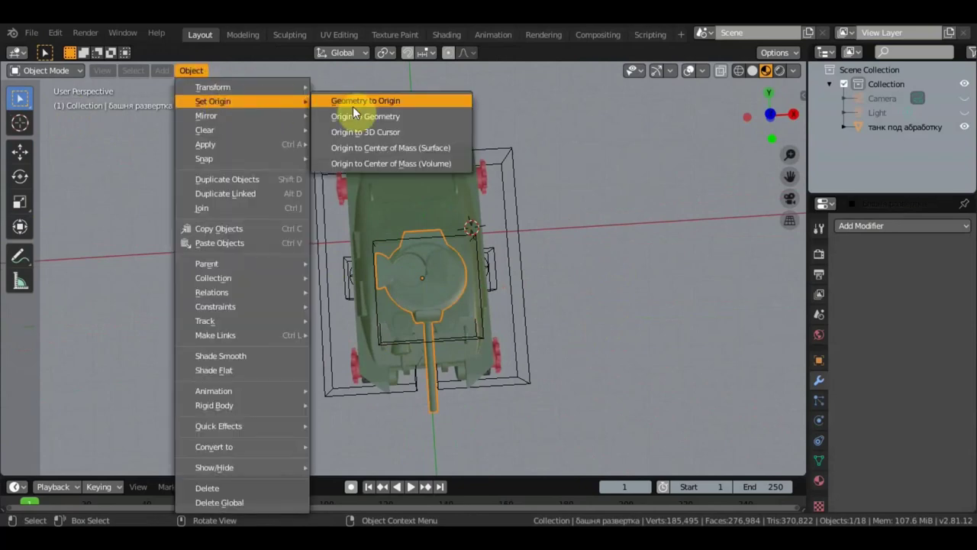
left_click(381, 119)
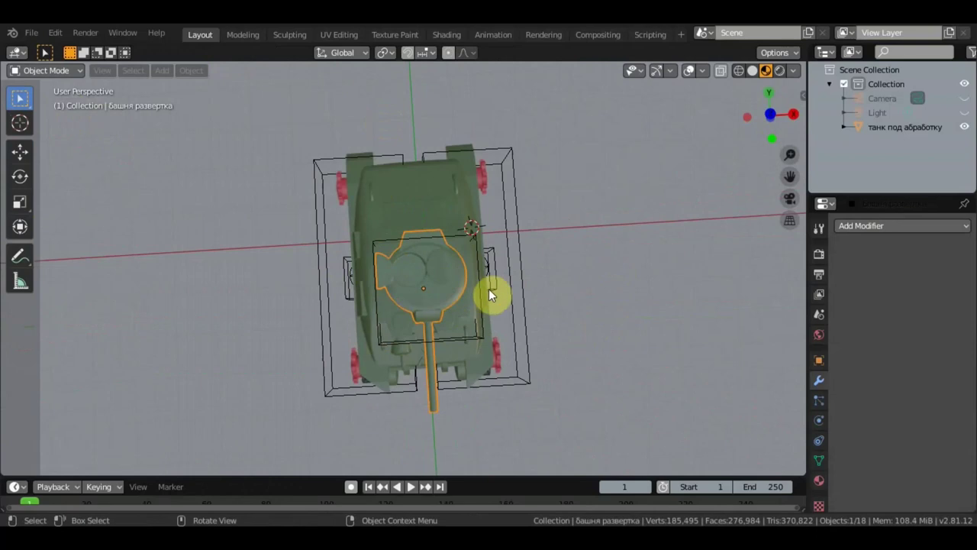
key("r")
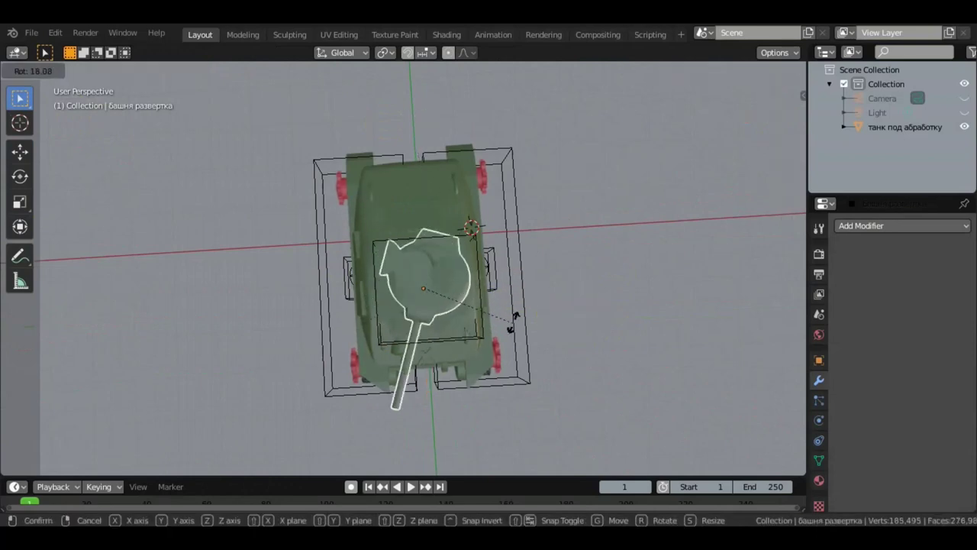
left_click(521, 241)
key("KP_7")
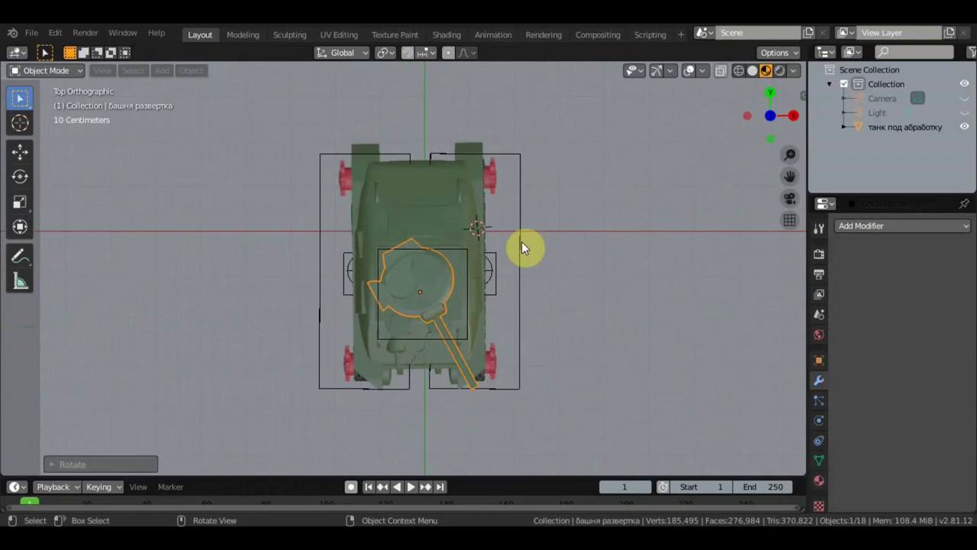
key("r")
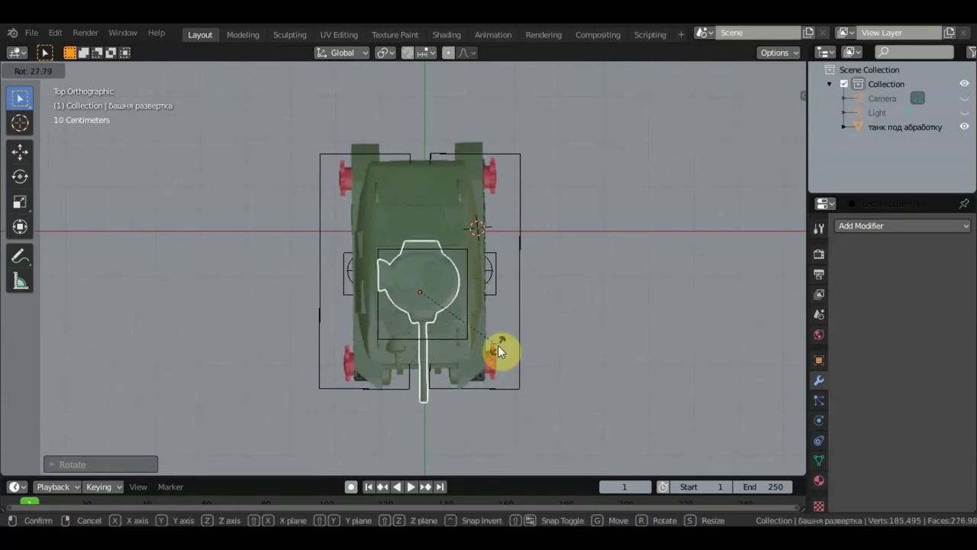
left_click(498, 347)
Rotate Empty.006 to 357° on Z and set its origin to geometry
left_click(468, 336)
key("r")
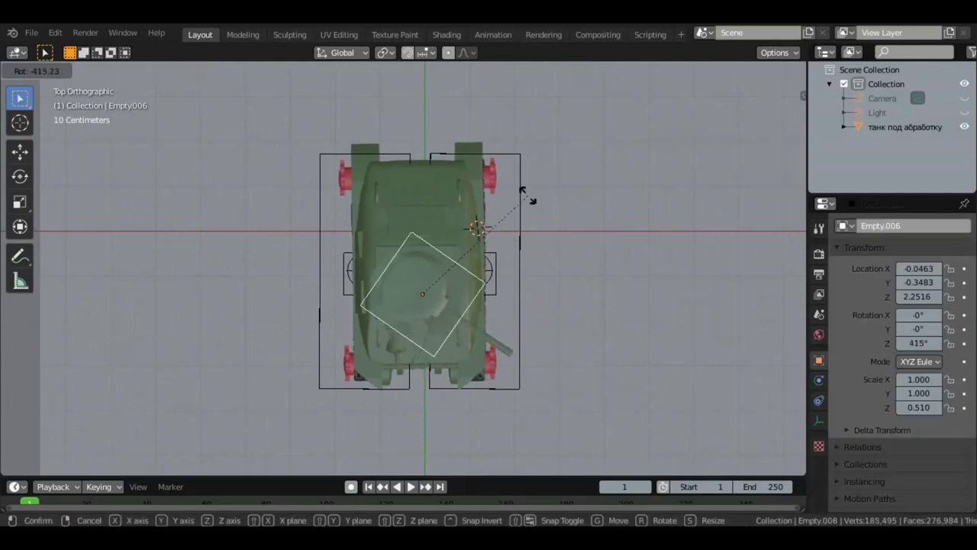
left_click(547, 327)
left_click(469, 281)
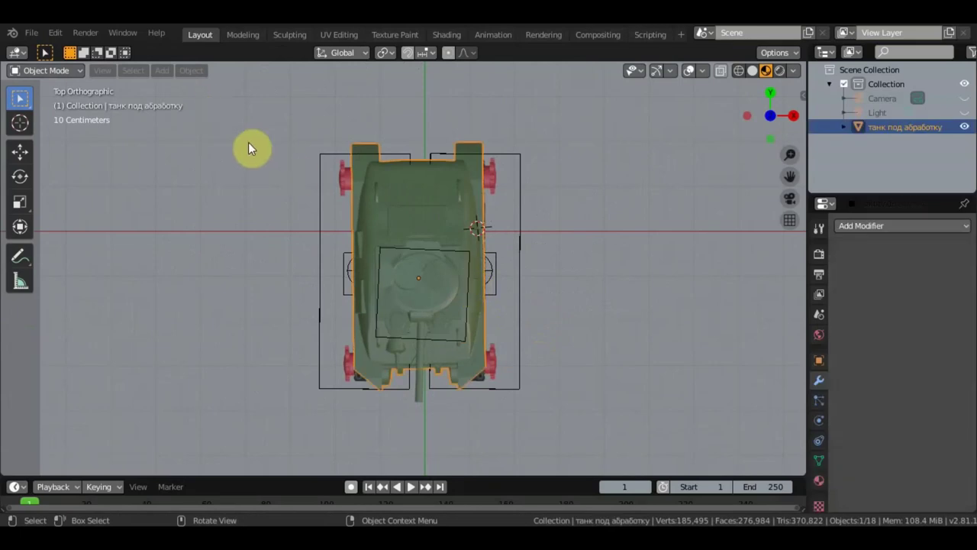
left_click(462, 249)
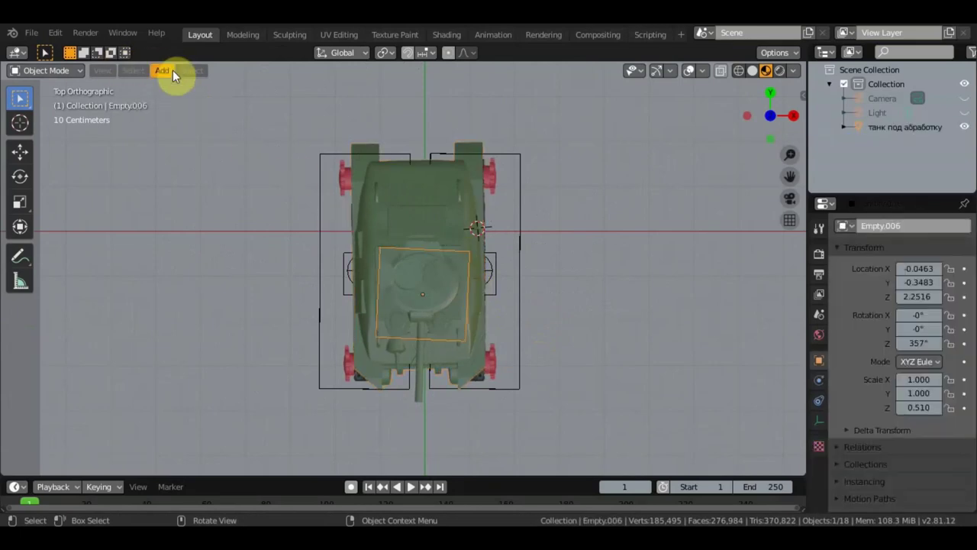
left_click(190, 70)
mouse_move(213, 101)
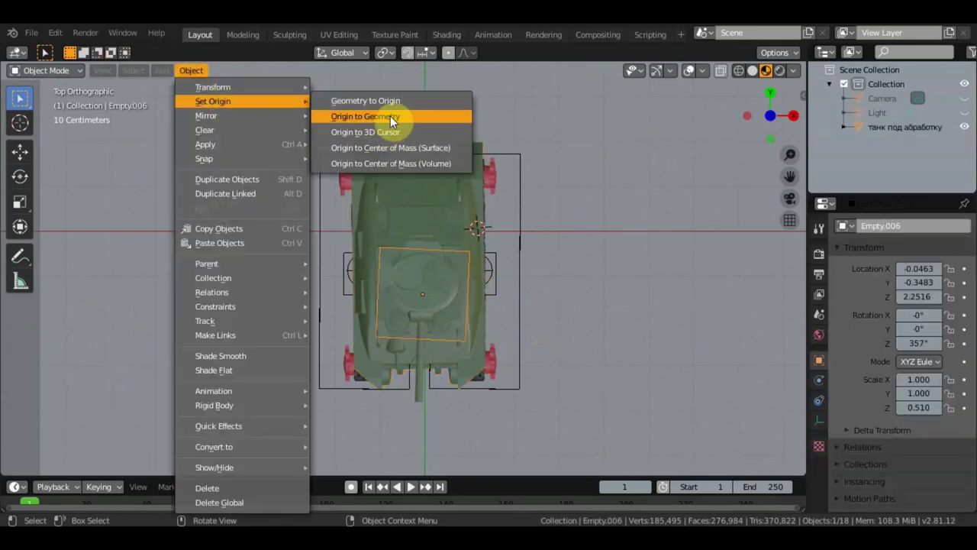
left_click(390, 119)
mouse_move(552, 244)
middle_mouse_down()
mouse_move(434, 159)
mouse_move(404, 167)
mouse_move(423, 227)
mouse_move(375, 188)
mouse_move(359, 150)
mouse_move(423, 140)
middle_mouse_up()
left_click(397, 265)
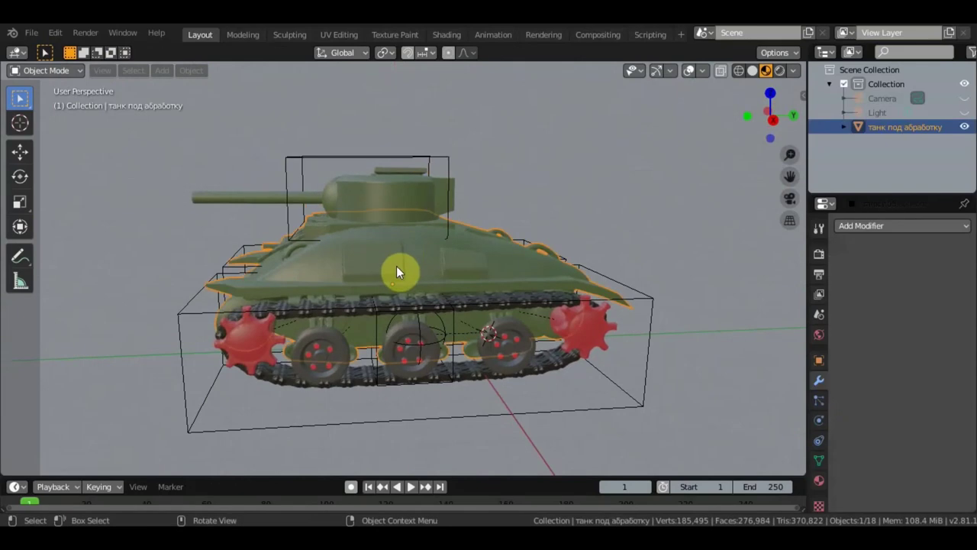
Slide the tank body along Y with its turret and wheels, checking it in Right Orthographic view
scroll(397, 266, "down", 2)
scroll(397, 266, "down", 1)
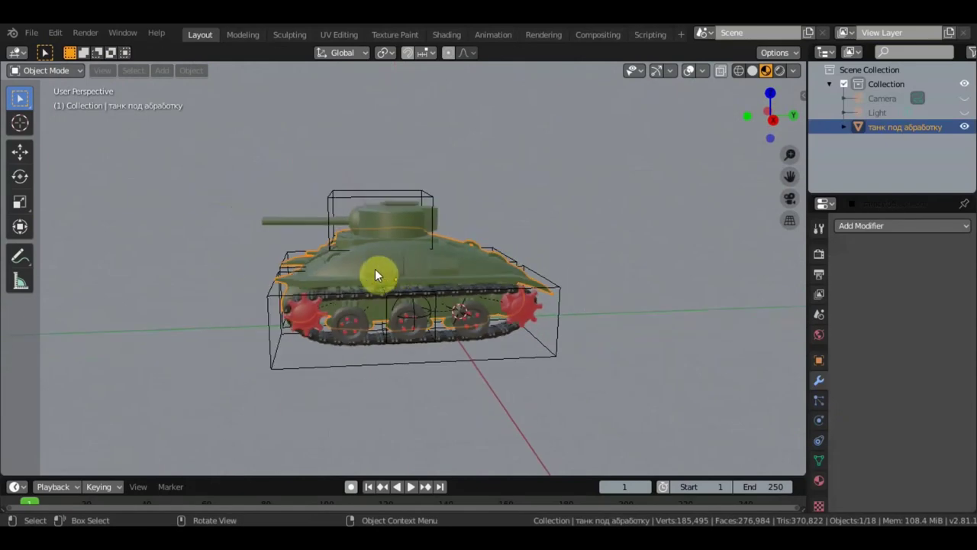
key("shift+space")
key("g")
mouse_move(464, 304)
left_mouse_down()
mouse_move(398, 281)
mouse_move(305, 283)
mouse_move(447, 299)
mouse_move(535, 279)
mouse_move(273, 295)
mouse_move(373, 312)
mouse_move(450, 344)
left_mouse_up()
key("KP_3")
scroll(450, 344, "down", 1)
scroll(450, 344, "down", 1)
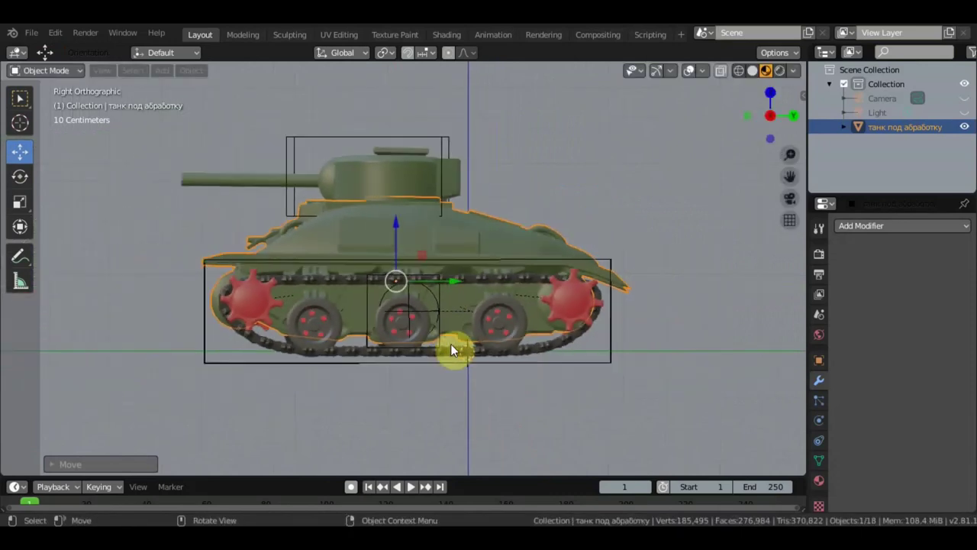
scroll(450, 344, "down", 1)
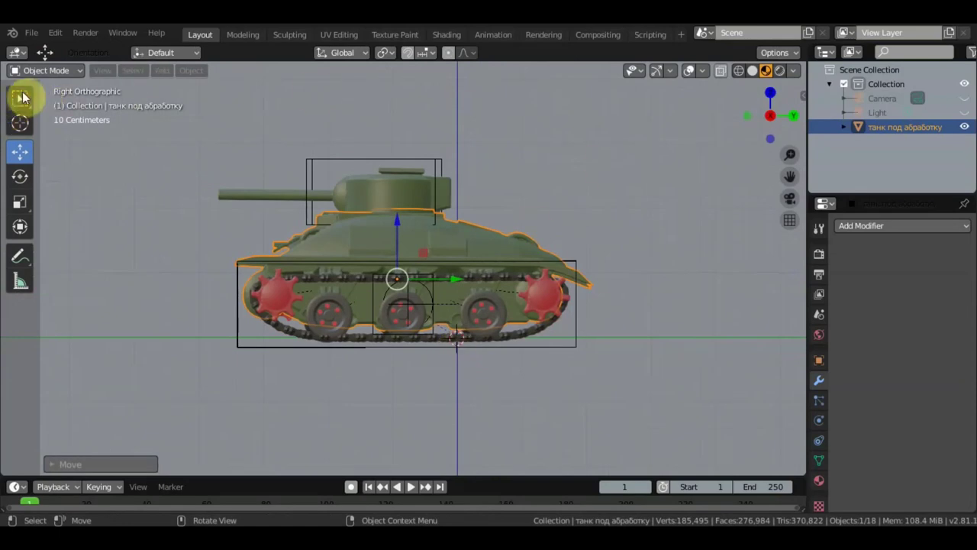